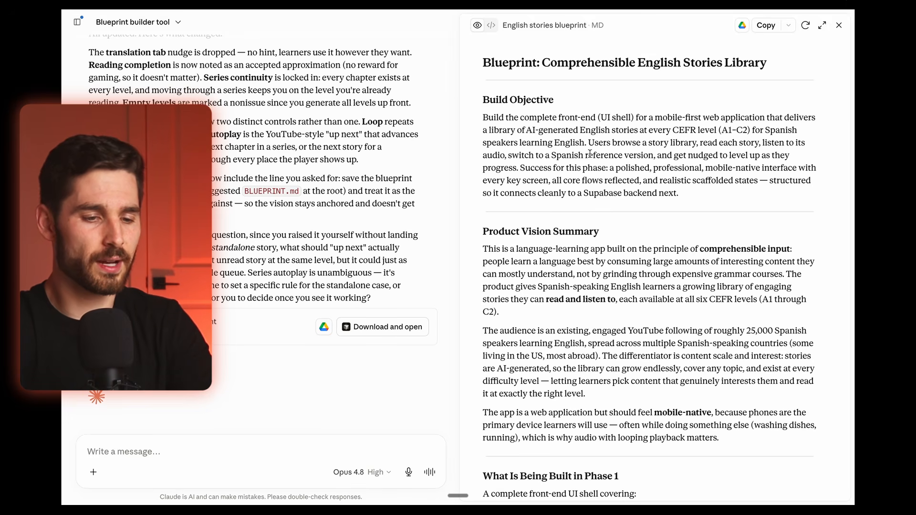
# Step: Read through the English stories blueprint, covering its Phase 1 build scope, exclusions and product requirements
pyautogui.scroll(-12, 590, 153)
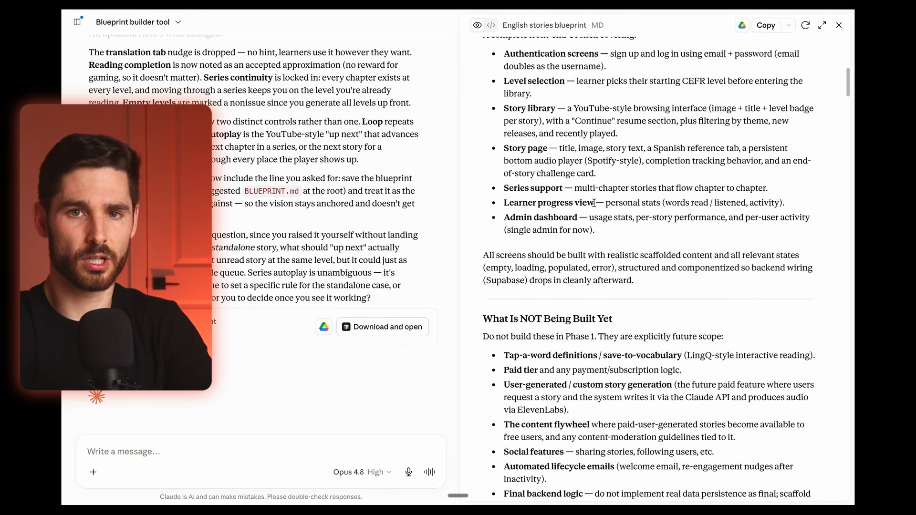
pyautogui.scroll(-10, 593, 203)
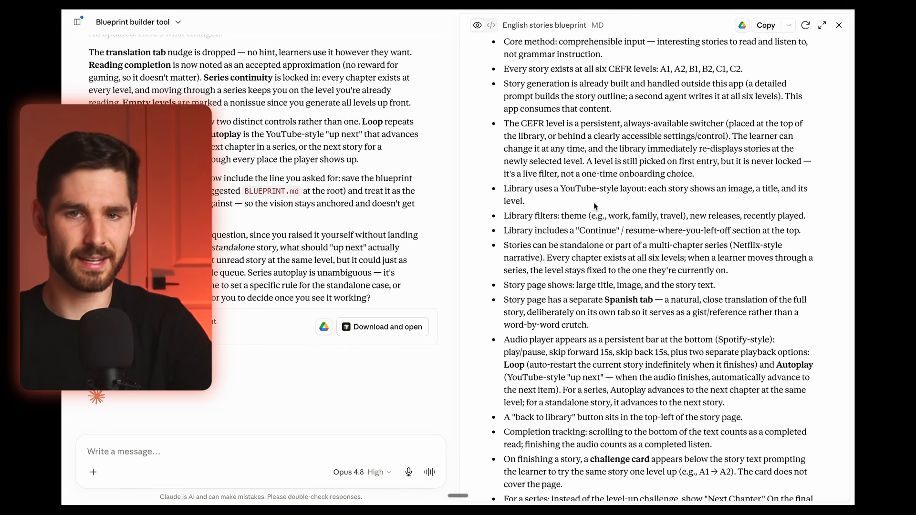
pyautogui.scroll(10, 605, 214)
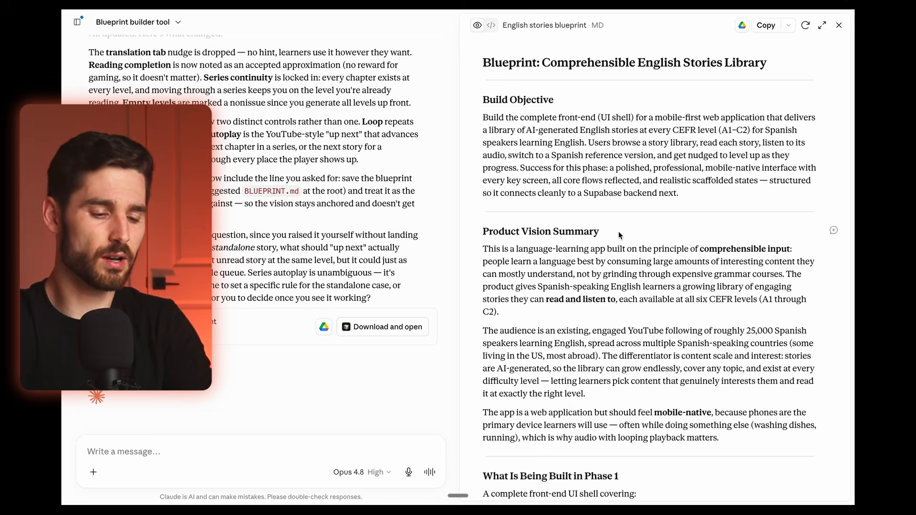
# Step: Switch to the Chrome browser, search Google for "saaspo" and open the Saaspo web design inspiration site
pyautogui.hotkey('ctrl', 'Right')
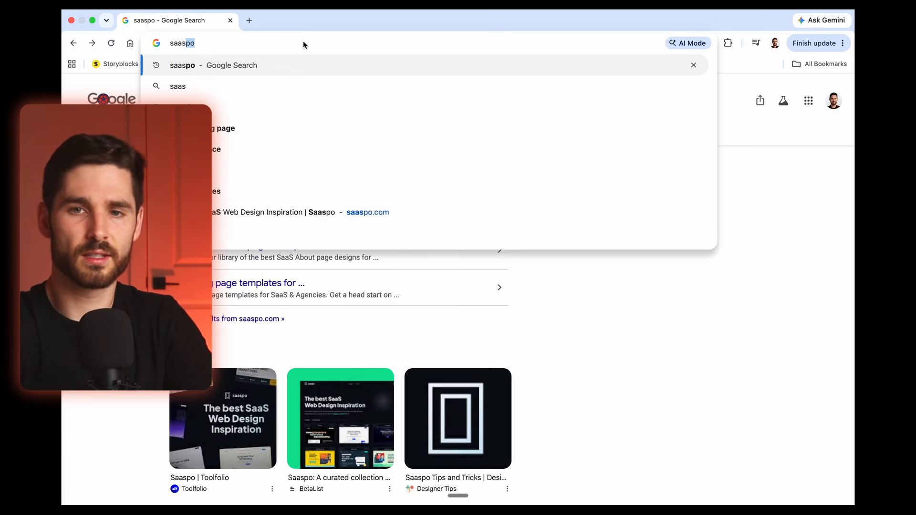
pyautogui.write('po')
pyautogui.press('Return')
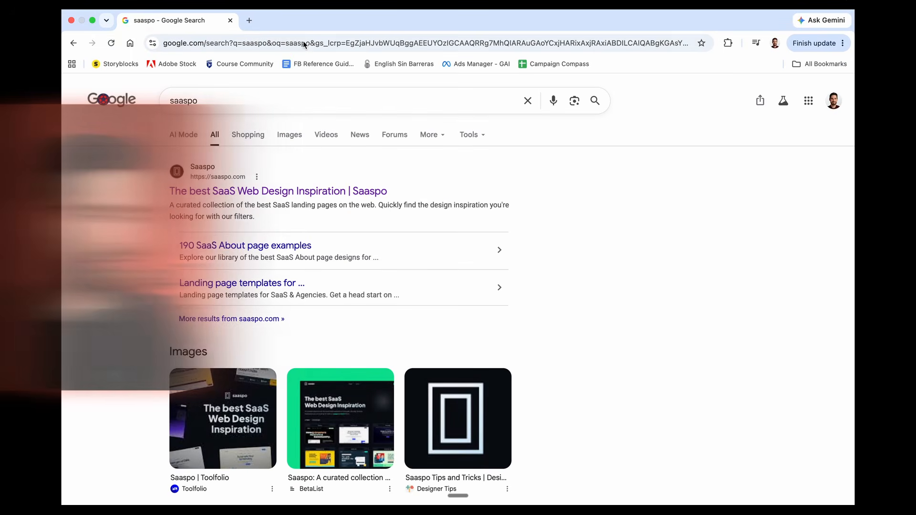
pyautogui.click(246, 193)
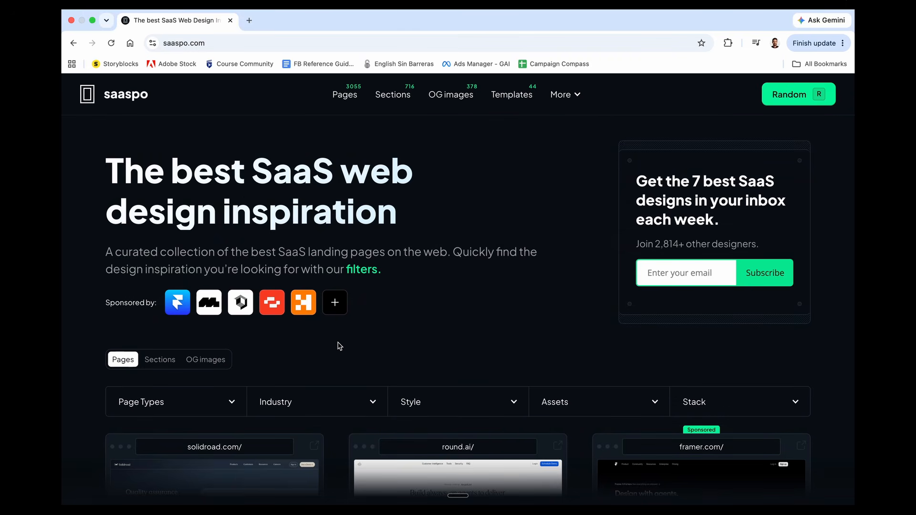
# Step: Browse the landing page examples in Saaspo's gallery for design inspiration
pyautogui.scroll(-6, 338, 344)
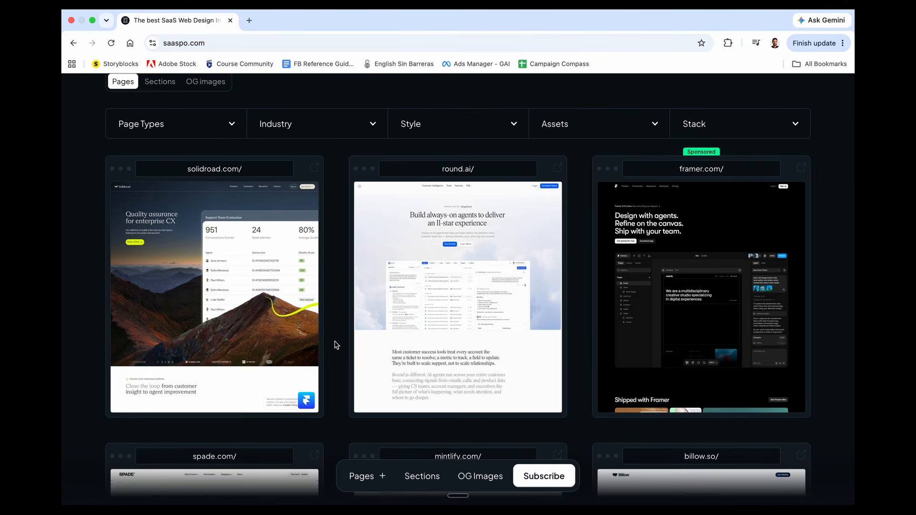
pyautogui.scroll(-2, 336, 345)
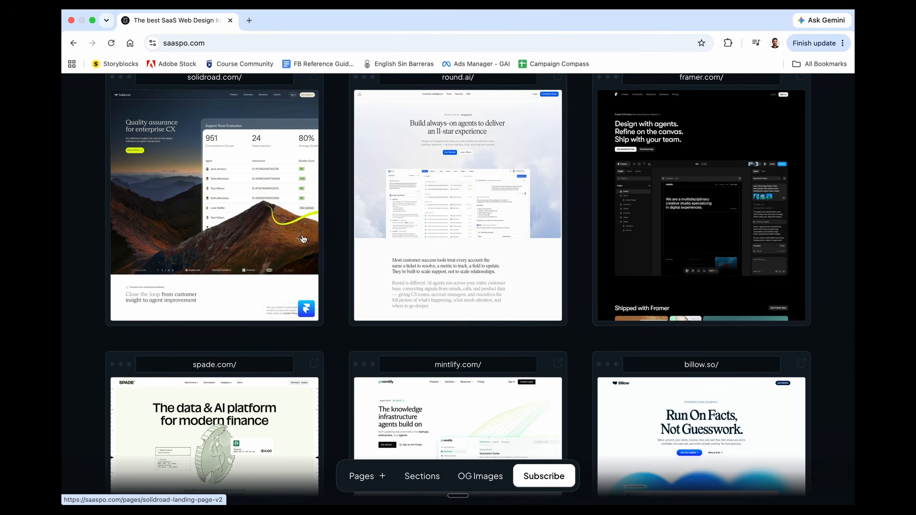
pyautogui.scroll(-6, 273, 173)
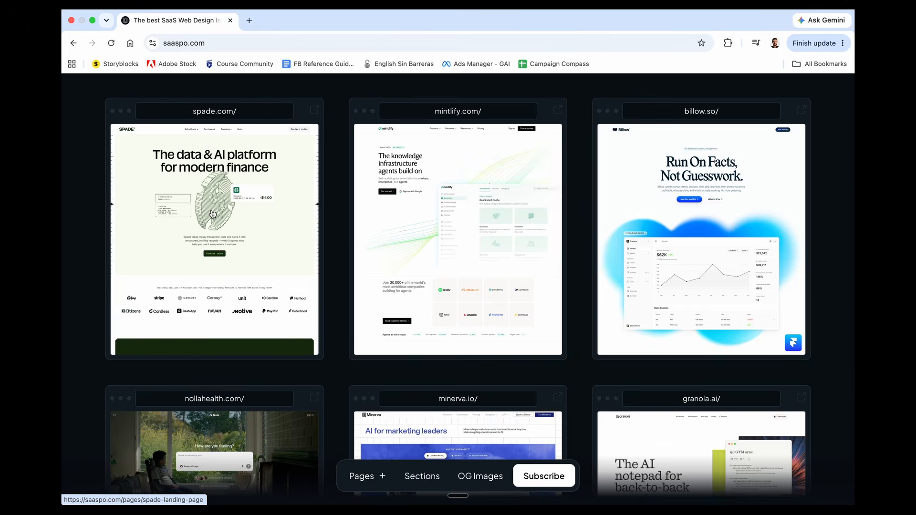
pyautogui.scroll(-6, 213, 213)
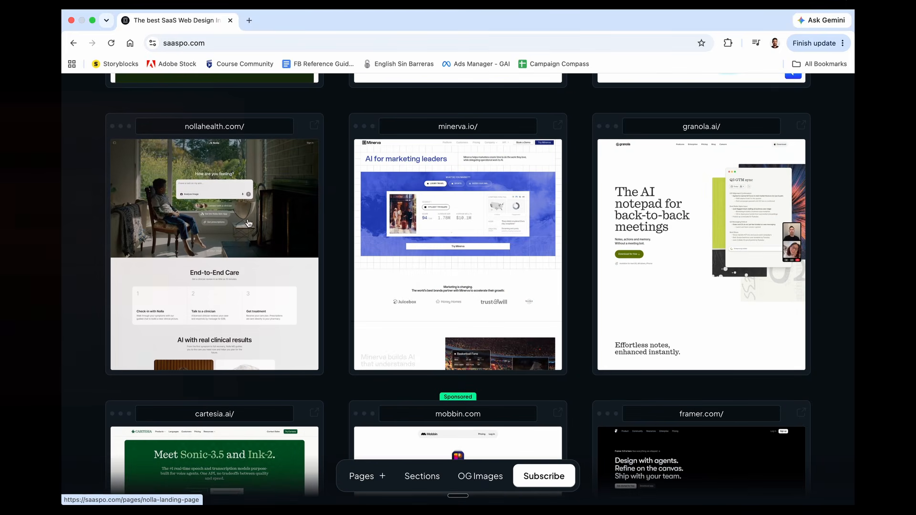
pyautogui.scroll(-6, 328, 204)
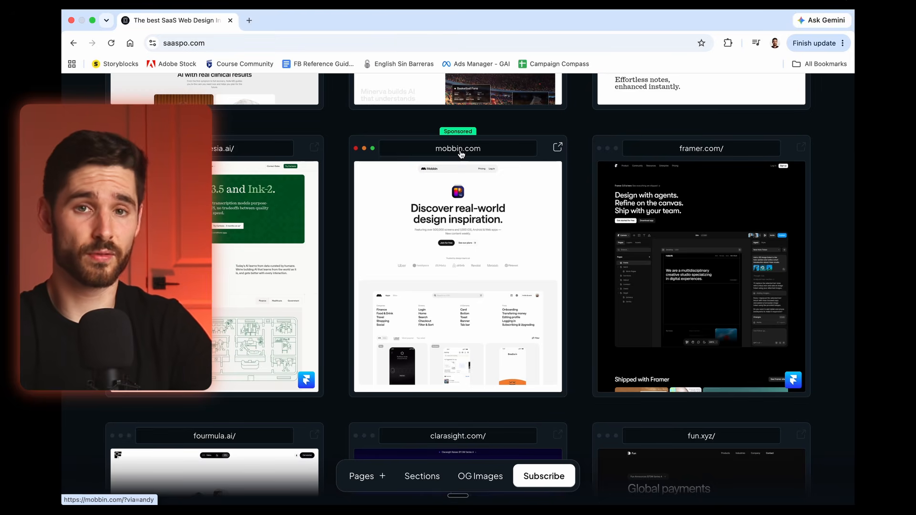
pyautogui.scroll(-5, 461, 154)
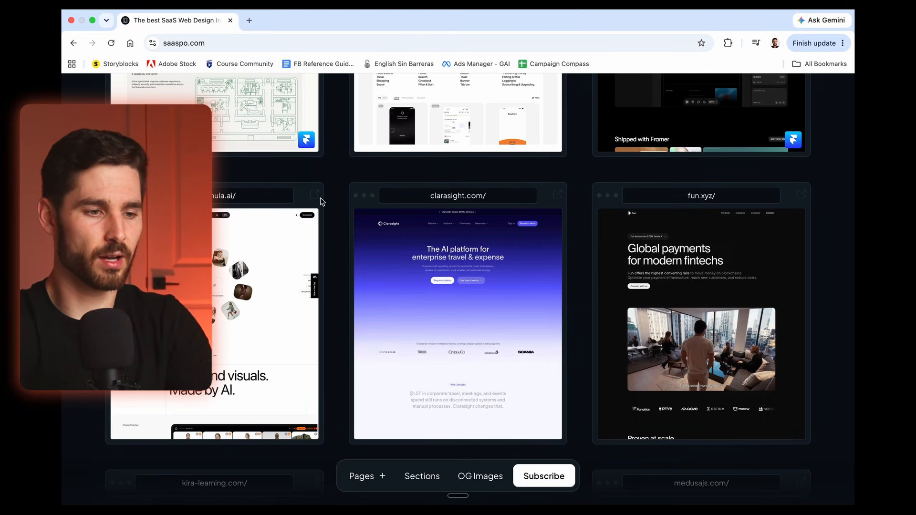
# Step: Go to Dribbble and search its shots for "card ui"
pyautogui.click(317, 43)
pyautogui.write('dribbble')
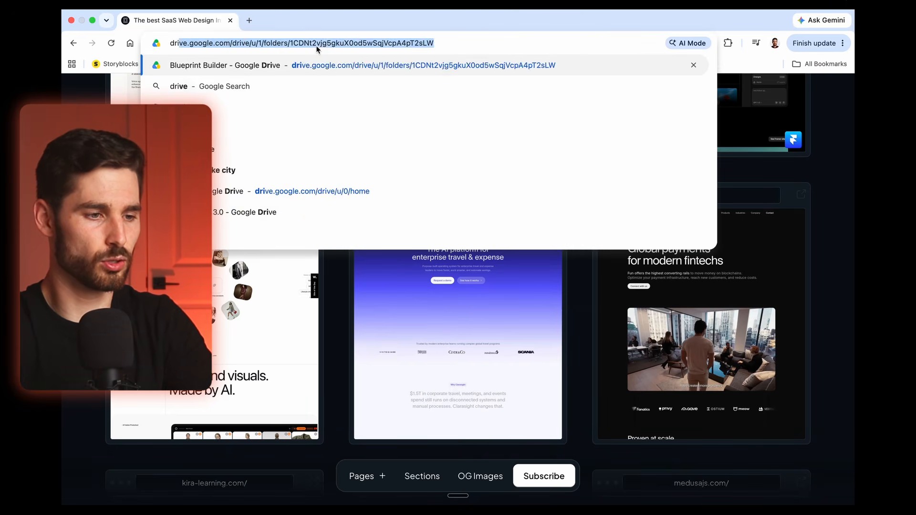
pyautogui.press('Return')
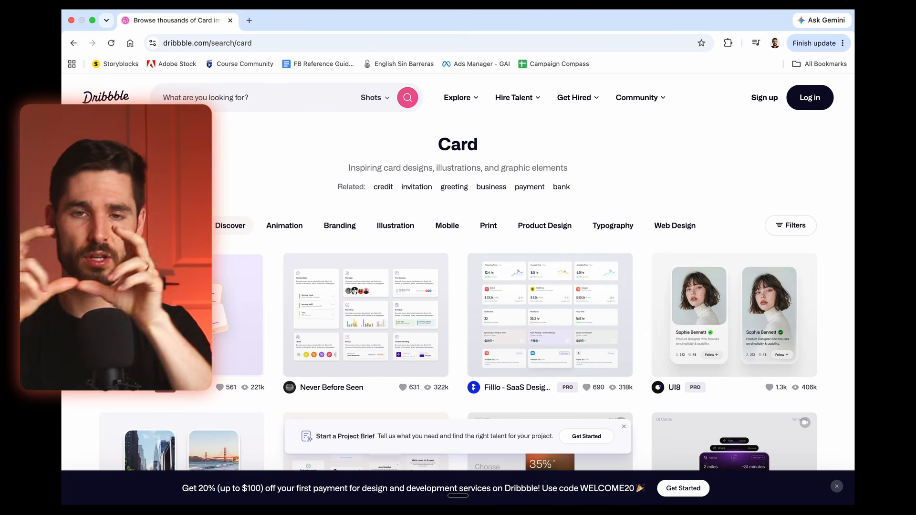
pyautogui.click(188, 98)
pyautogui.write('card ui')
pyautogui.press('Return')
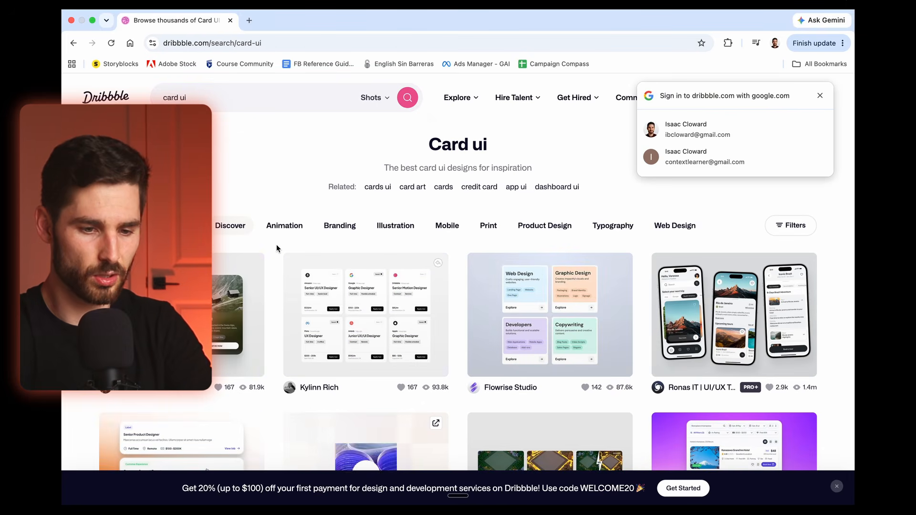
# Step: Open the slothUI Hotel Listing Card UI shot from the search results and capture a screenshot of its card design
pyautogui.scroll(-2, 276, 244)
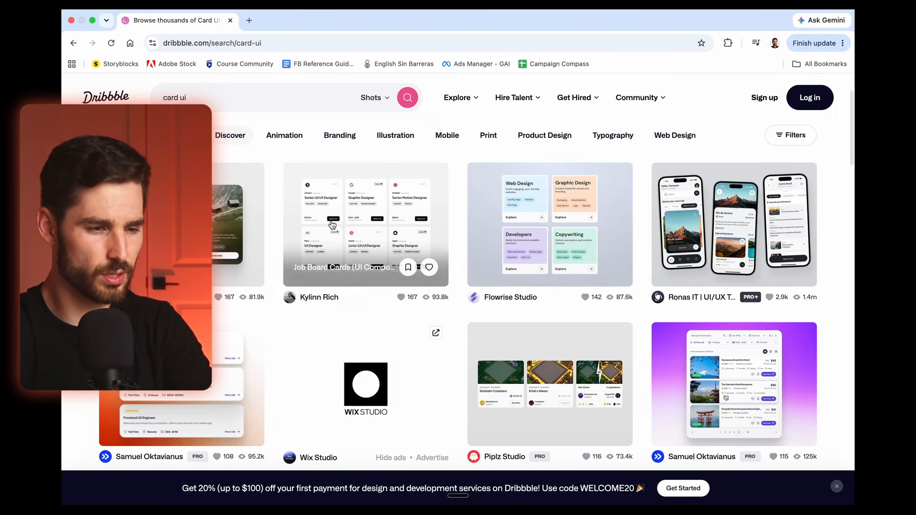
pyautogui.scroll(-4, 282, 236)
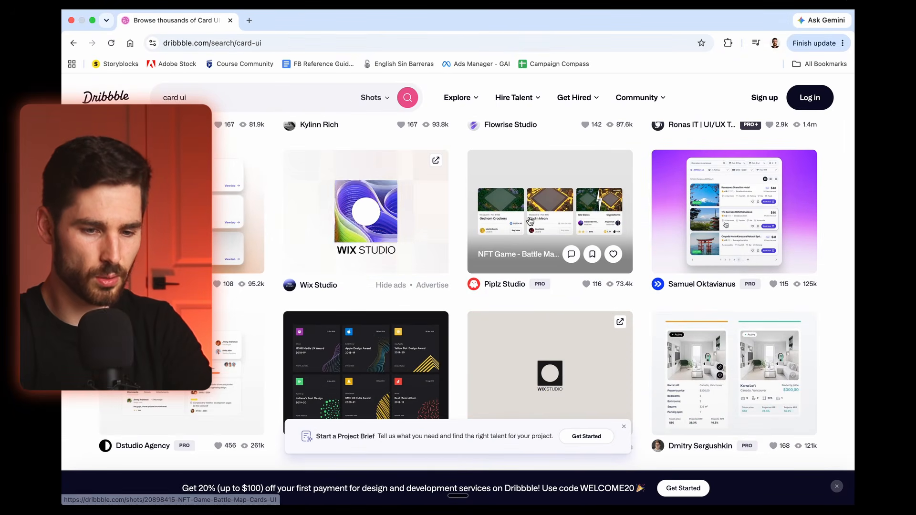
pyautogui.click(744, 205)
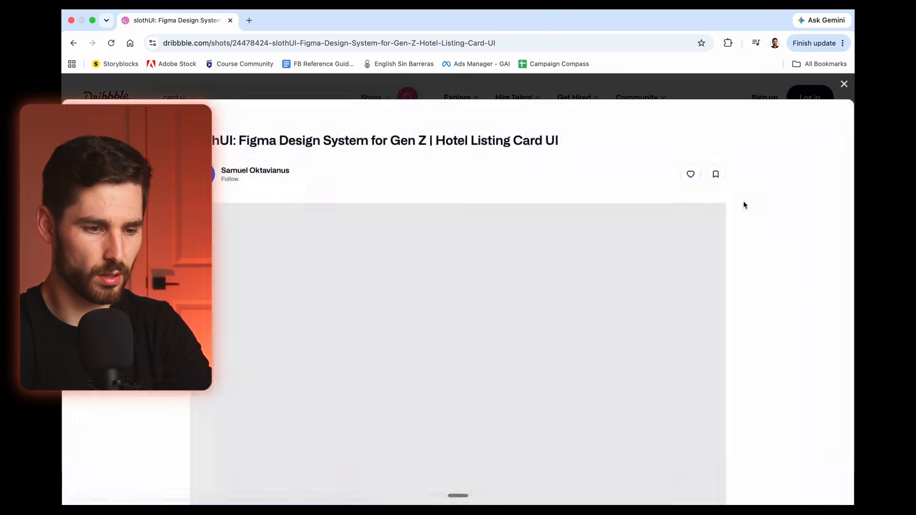
pyautogui.press('super+shift+4')
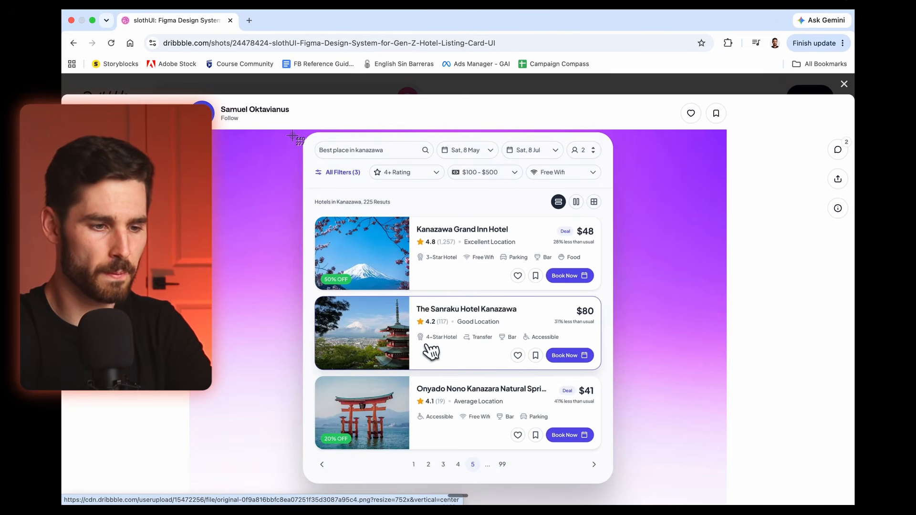
pyautogui.moveTo(296, 131); pyautogui.dragTo(631, 487)
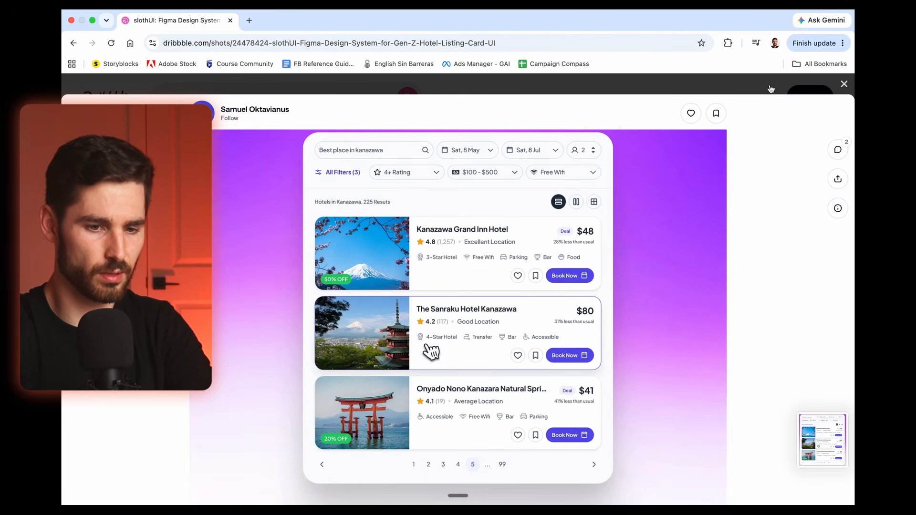
# Step: Capture a screenshot of the three phone screens in the Crypto Wallet MVP Mobile App Design shot
pyautogui.scroll(-10, 685, 274)
pyautogui.scroll(-2, 414, 327)
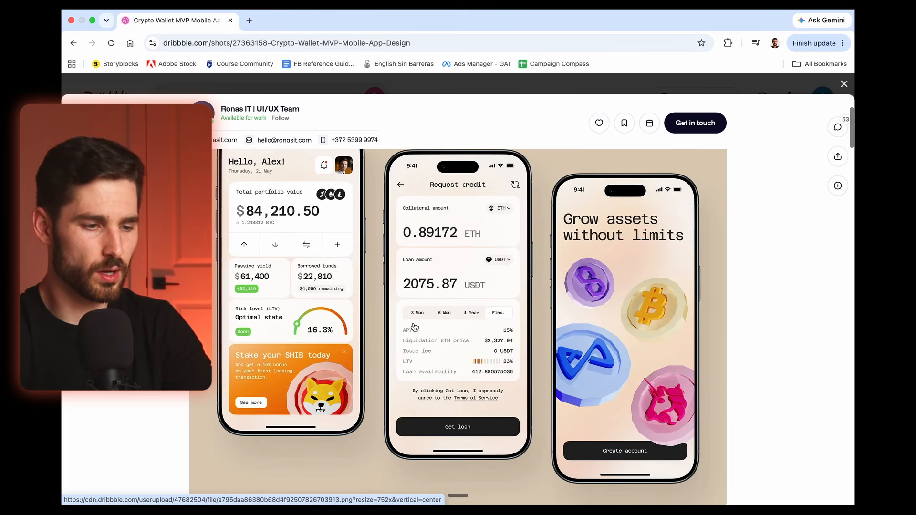
pyautogui.scroll(2, 414, 328)
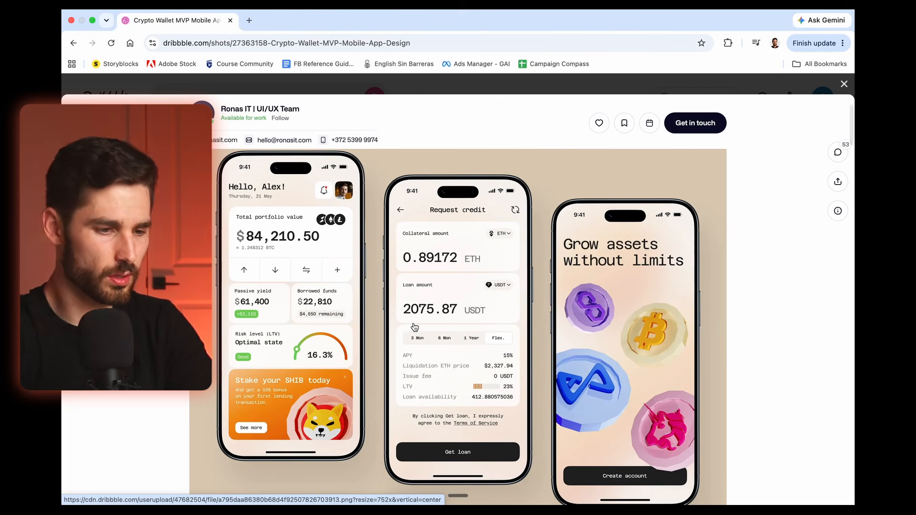
pyautogui.press('super+shift+4')
pyautogui.moveTo(190, 148); pyautogui.dragTo(777, 490)
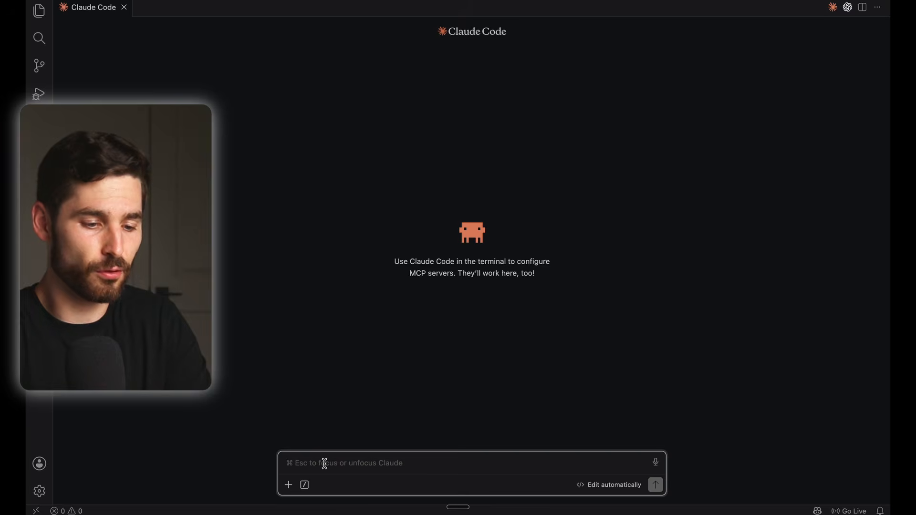
pyautogui.press('super+v')
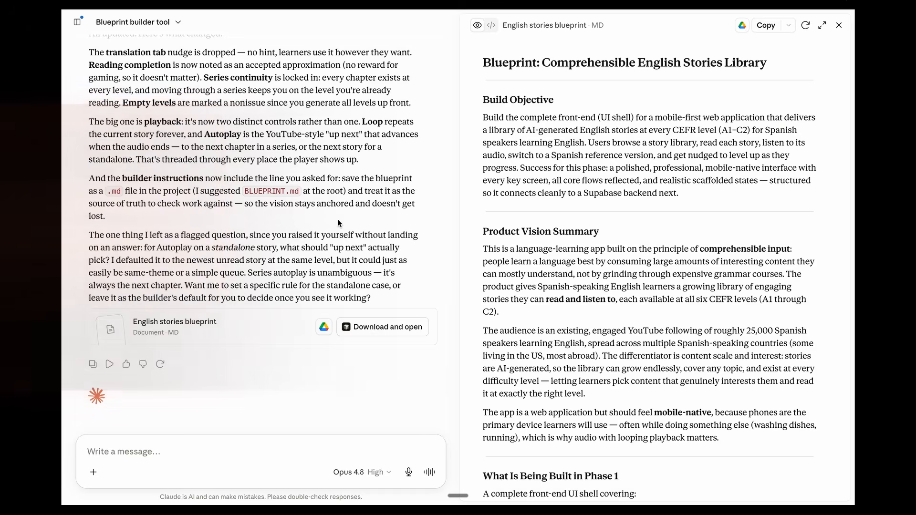
# Step: Attach the seven Desktop screenshots from 10.03.09 PM to 10.11.50 PM in the blueprint chat and dictate a request for similar-looking real products with URLs
pyautogui.click(92, 469)
pyautogui.click(124, 323)
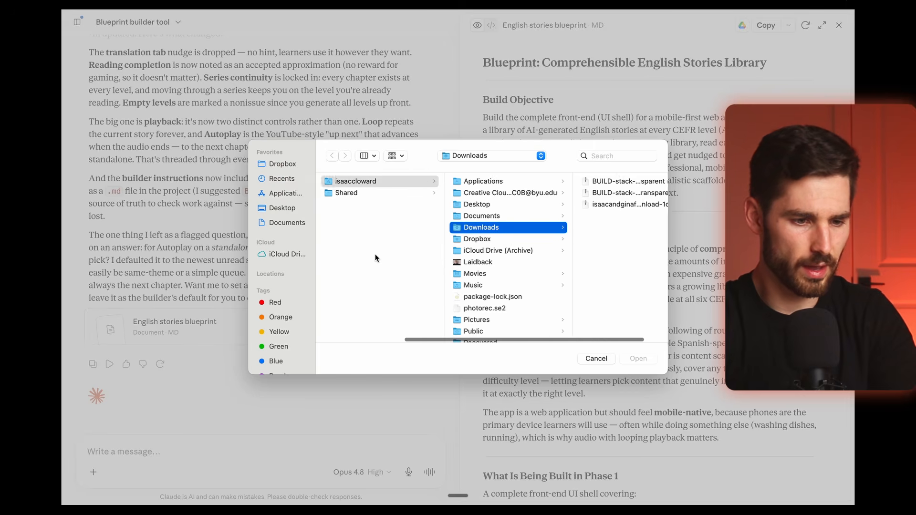
pyautogui.click(560, 204)
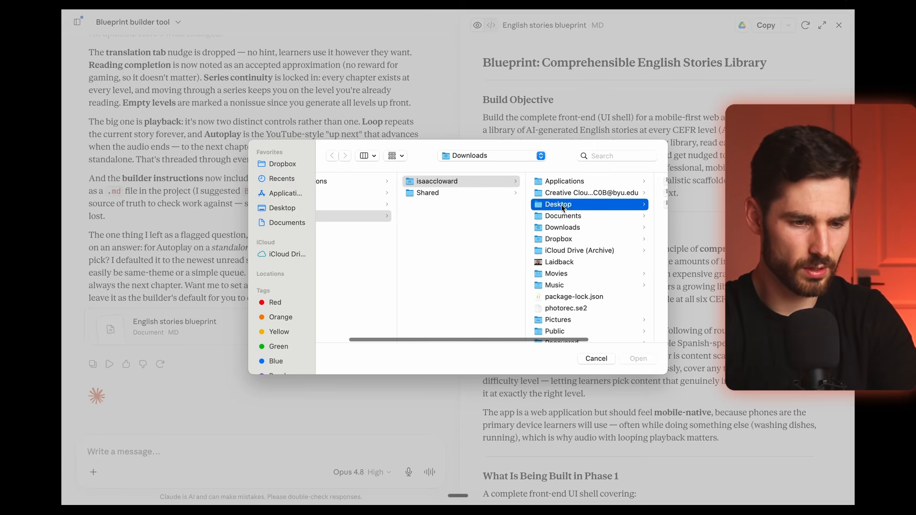
pyautogui.click(571, 262)
pyautogui.click(508, 273)
pyautogui.scroll(-1, 476, 296)
pyautogui.keyDown('shift'); pyautogui.click(452, 333); pyautogui.keyUp('shift')
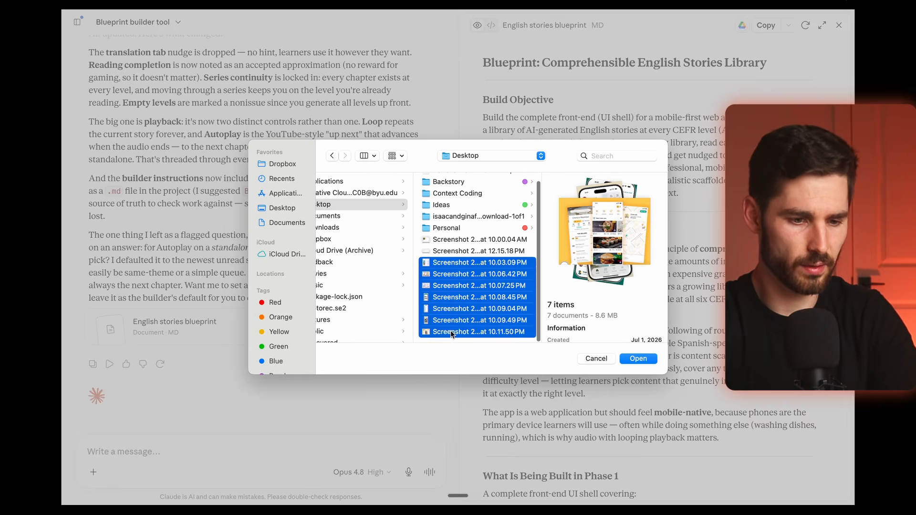
pyautogui.click(622, 359)
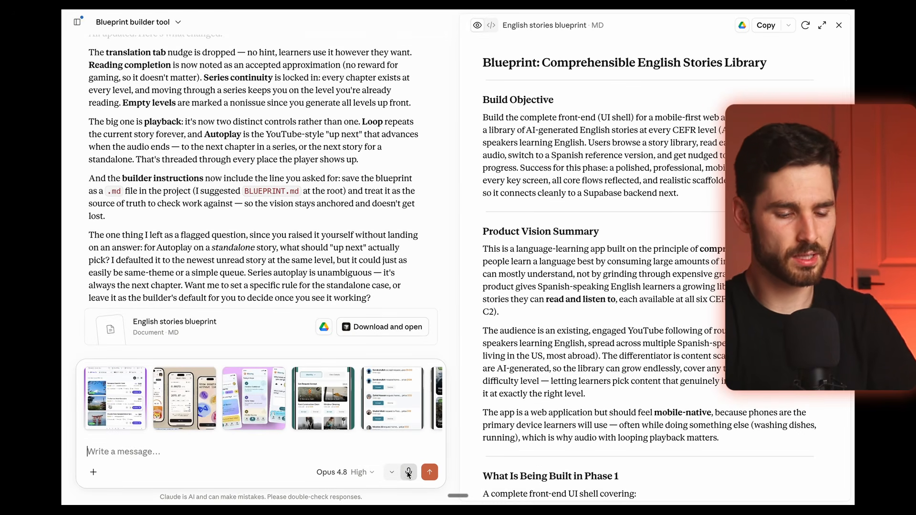
pyautogui.click(408, 472)
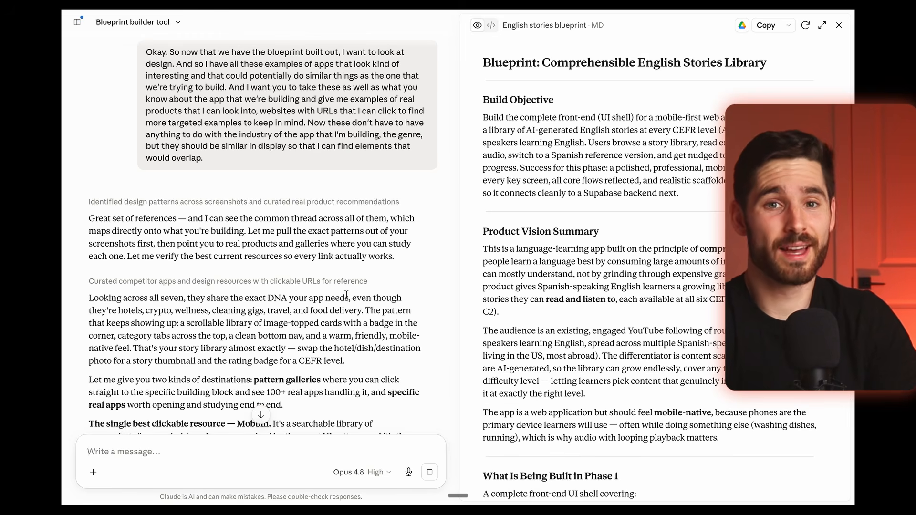
# Step: Review the recommended design resources in Claude's reply and open the Mobbin audio-player link for the bottom audio player
pyautogui.scroll(-3, 346, 295)
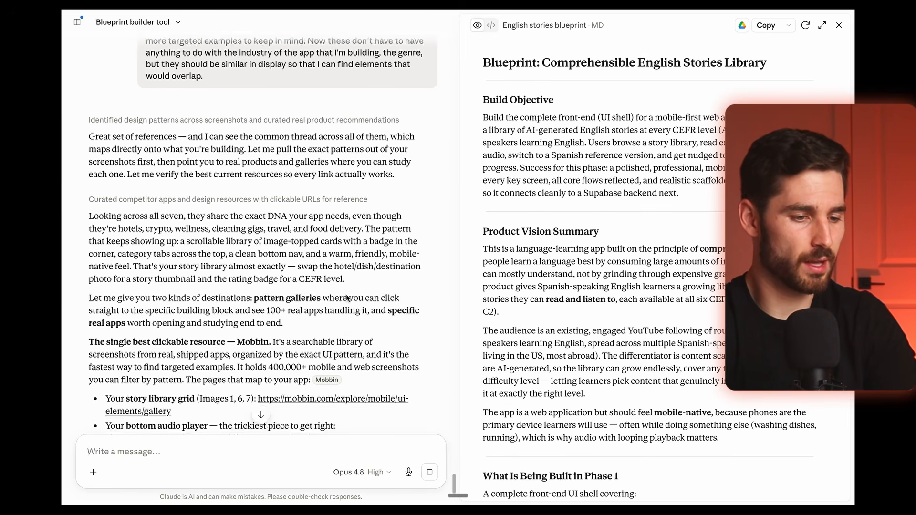
pyautogui.scroll(-2, 346, 298)
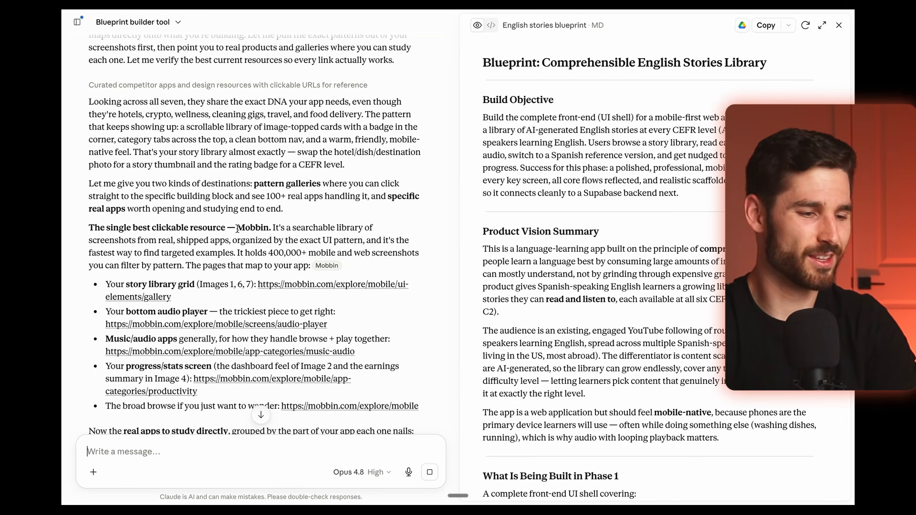
pyautogui.scroll(-2, 236, 228)
pyautogui.click(216, 263)
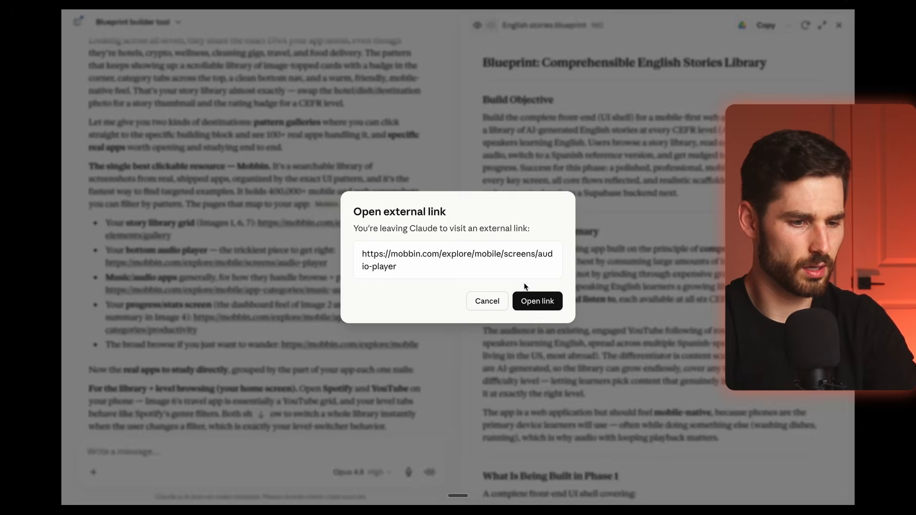
pyautogui.click(534, 298)
# Step: Browse Mobbin's mobile audio player screens and open the Dot example
pyautogui.scroll(-10, 324, 267)
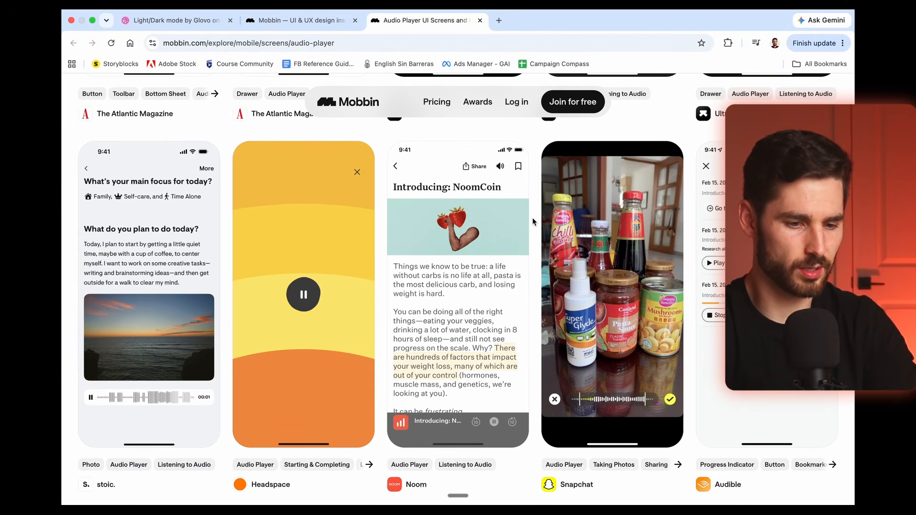
pyautogui.scroll(-5, 533, 222)
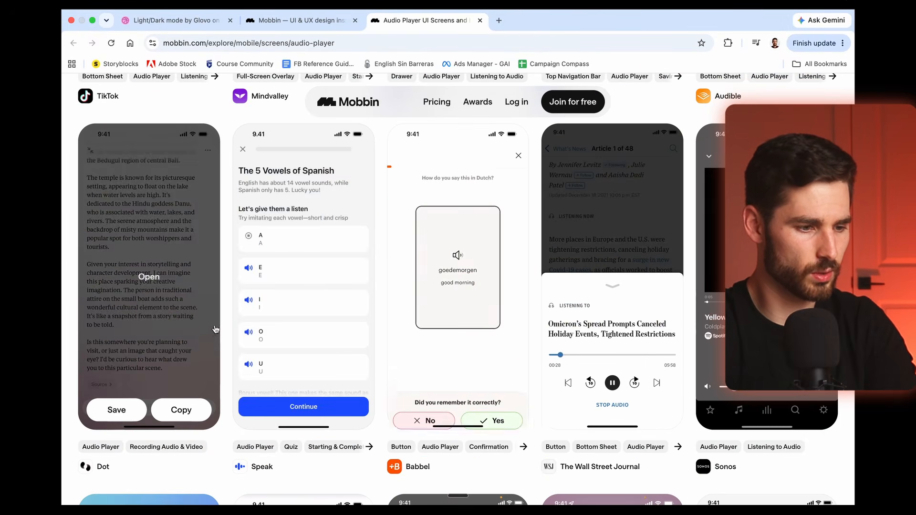
pyautogui.click(189, 333)
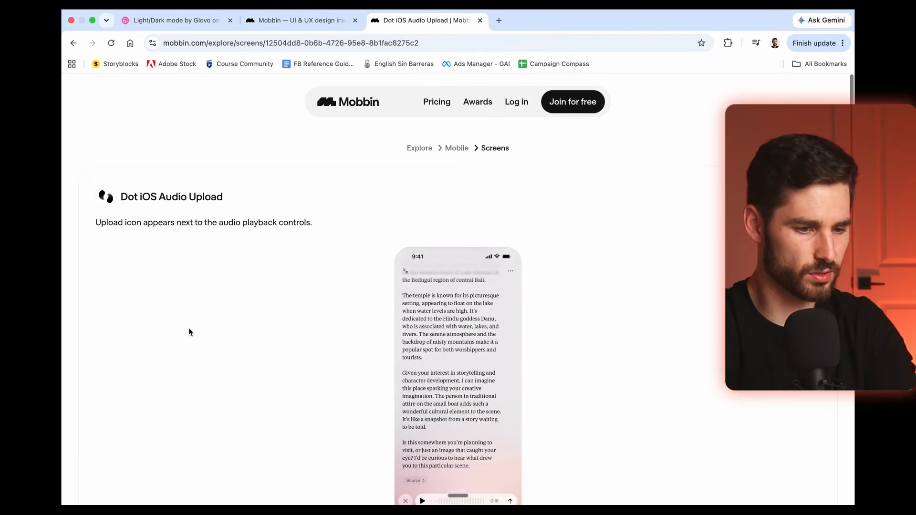
# Step: Capture a screenshot of the phone screen in Mobbin's Dot iOS Audio Upload example
pyautogui.scroll(-3, 354, 325)
pyautogui.scroll(2, 354, 327)
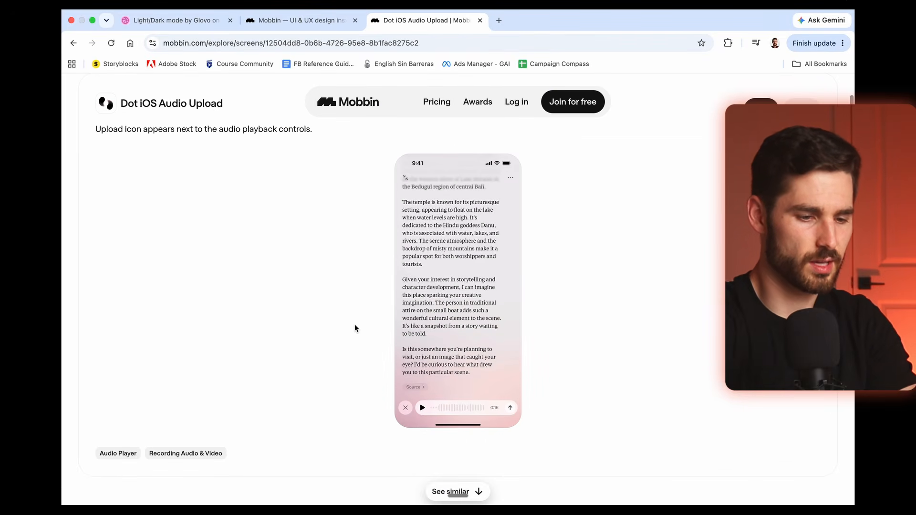
pyautogui.press('super+shift+4')
pyautogui.moveTo(370, 149); pyautogui.dragTo(545, 443)
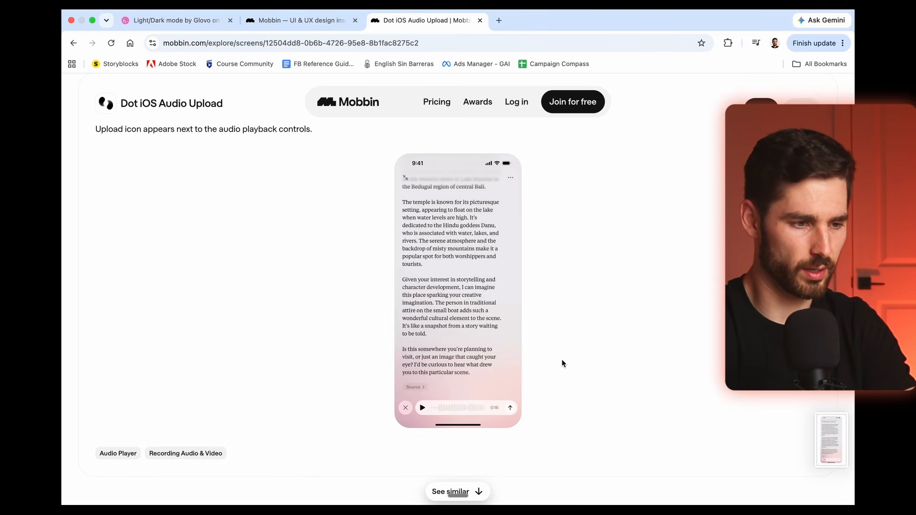
pyautogui.press('Escape')
# Step: Open Mobbin's Speechify iOS Document View example and capture a screenshot of its phone screen
pyautogui.click(313, 305)
pyautogui.scroll(-4, 313, 305)
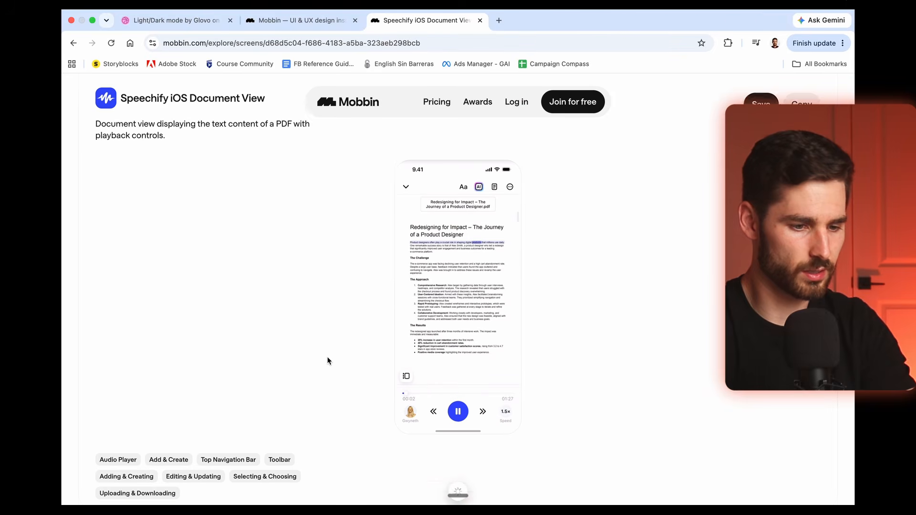
pyautogui.press('super+shift+4')
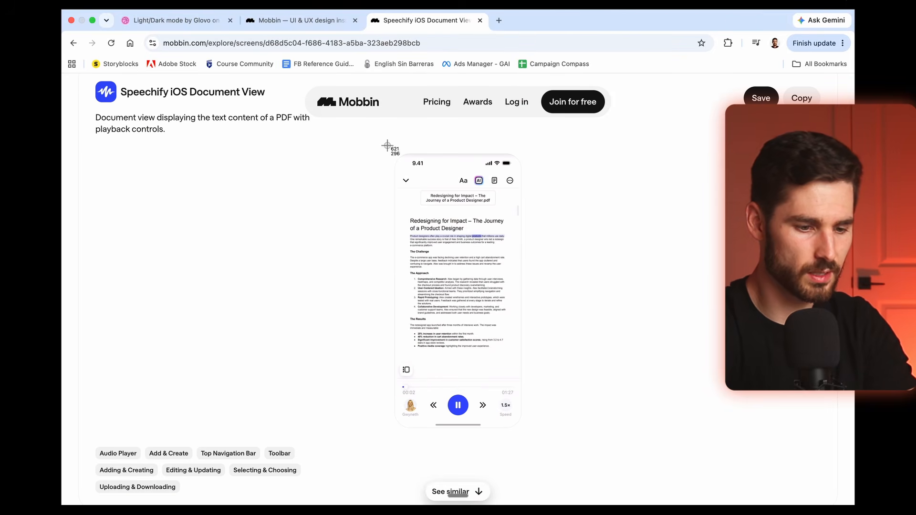
pyautogui.moveTo(388, 146); pyautogui.dragTo(539, 450)
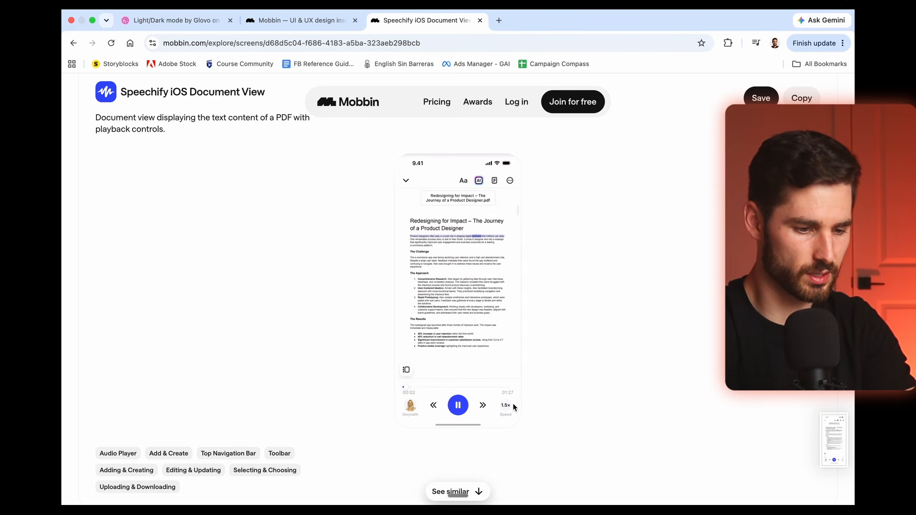
# Step: Open the Beelinguapp website from Claude's reply and capture a screenshot of the phone mockup showing its Library screen
pyautogui.press('super+Tab')
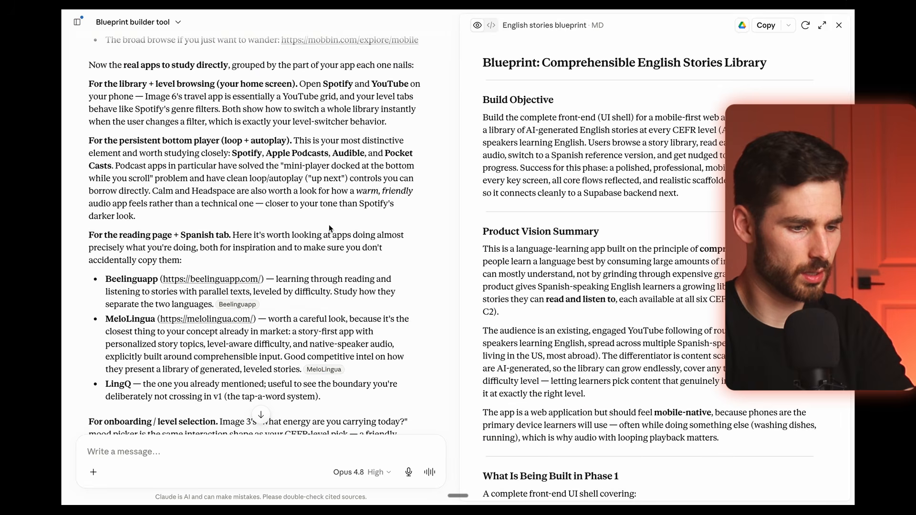
pyautogui.click(222, 280)
pyautogui.click(530, 290)
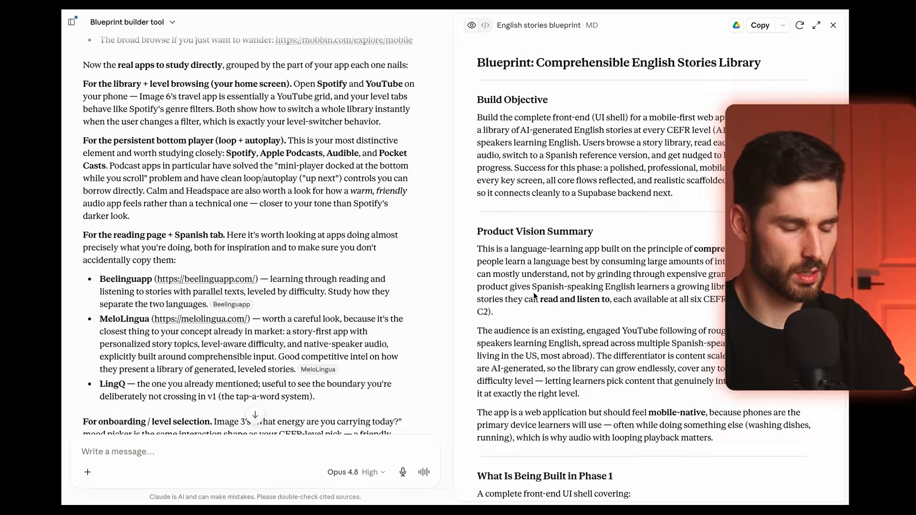
pyautogui.scroll(-7, 363, 274)
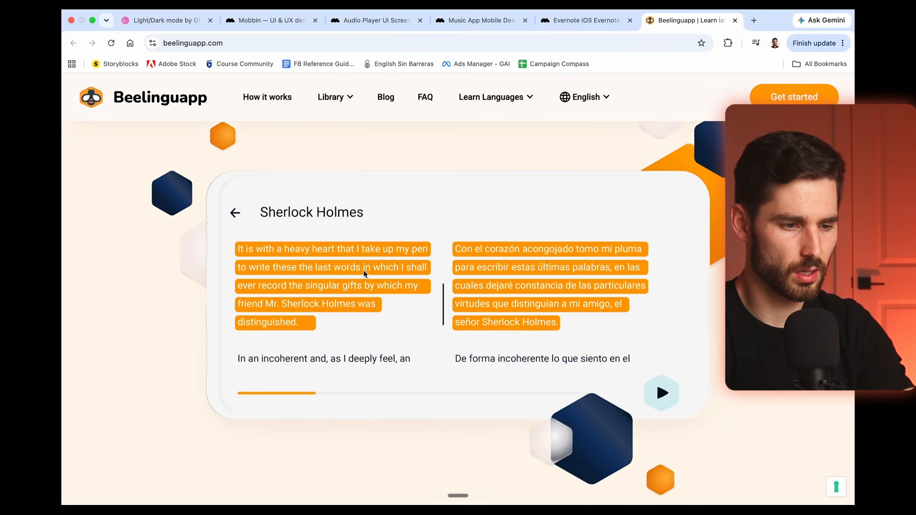
pyautogui.scroll(-15, 199, 285)
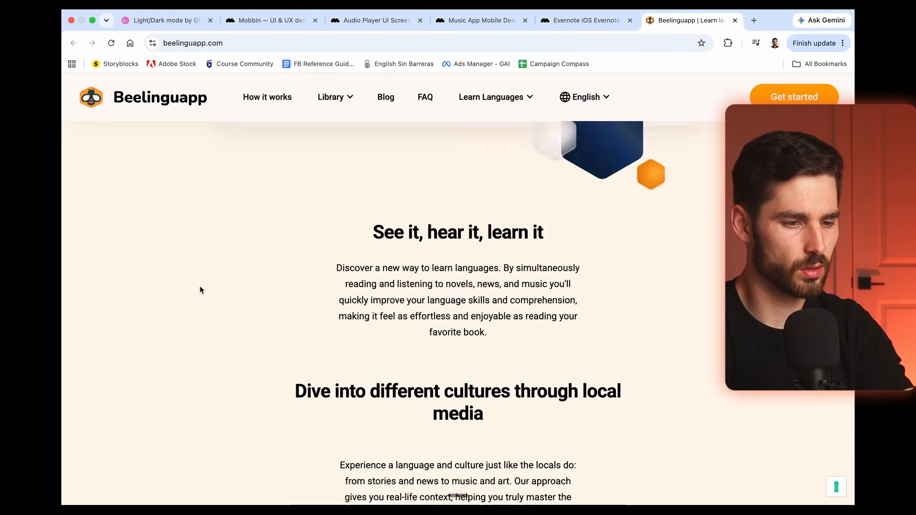
pyautogui.press('super+shift+4')
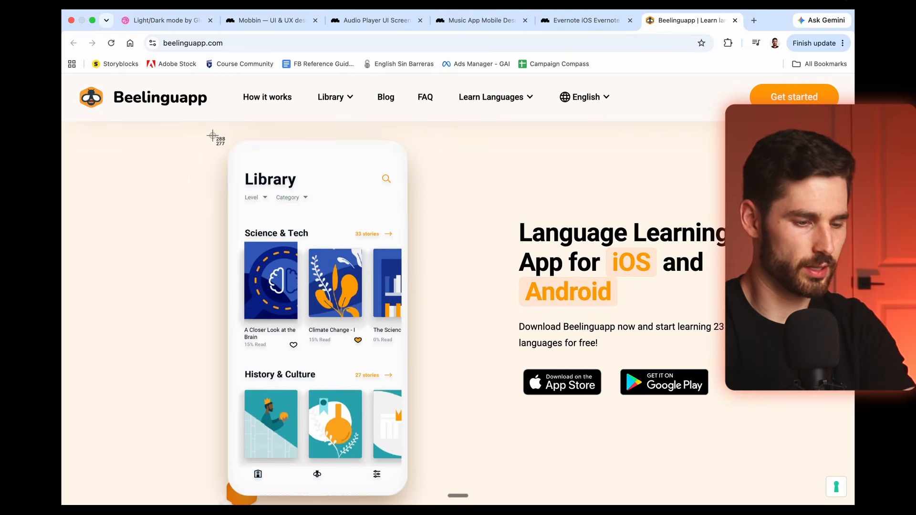
pyautogui.moveTo(214, 136); pyautogui.dragTo(411, 493)
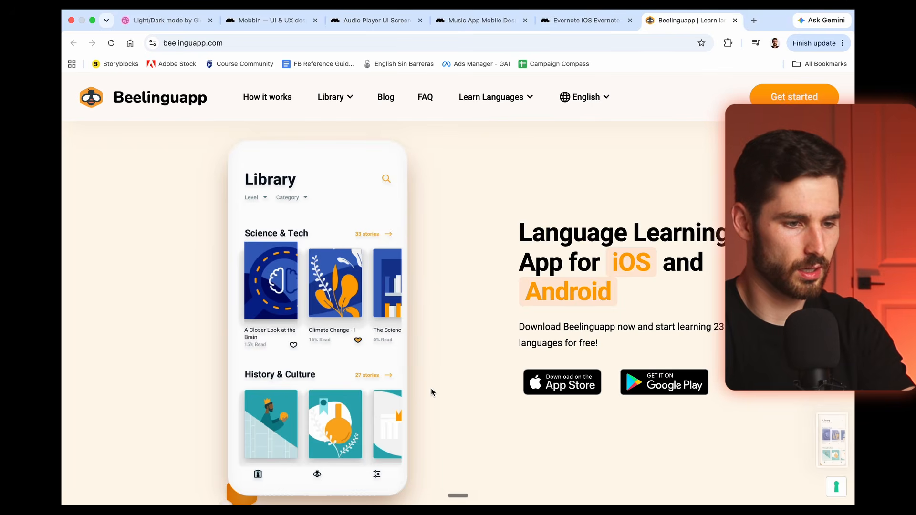
# Step: Browse Beelinguapp's stories page to examine the illustrated covers and library layout
pyautogui.scroll(-8, 431, 385)
pyautogui.scroll(2, 431, 385)
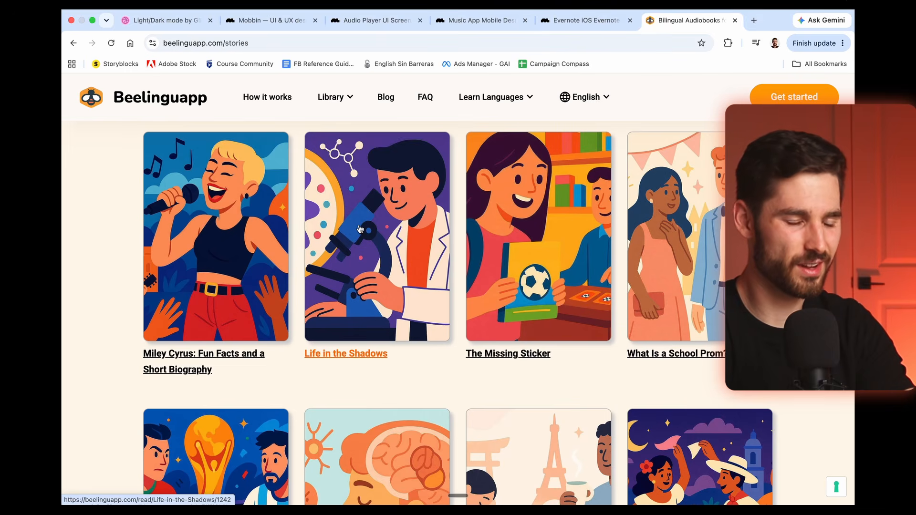
pyautogui.scroll(-7, 457, 258)
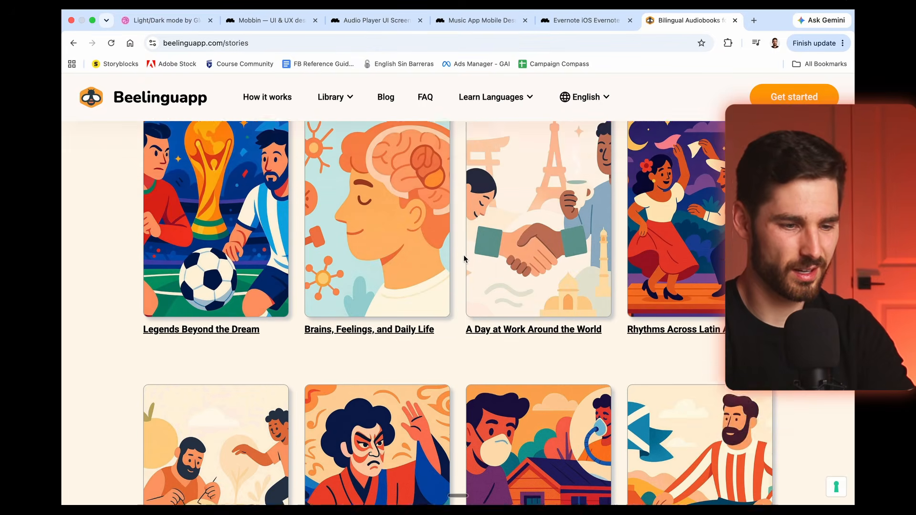
pyautogui.scroll(-5, 456, 258)
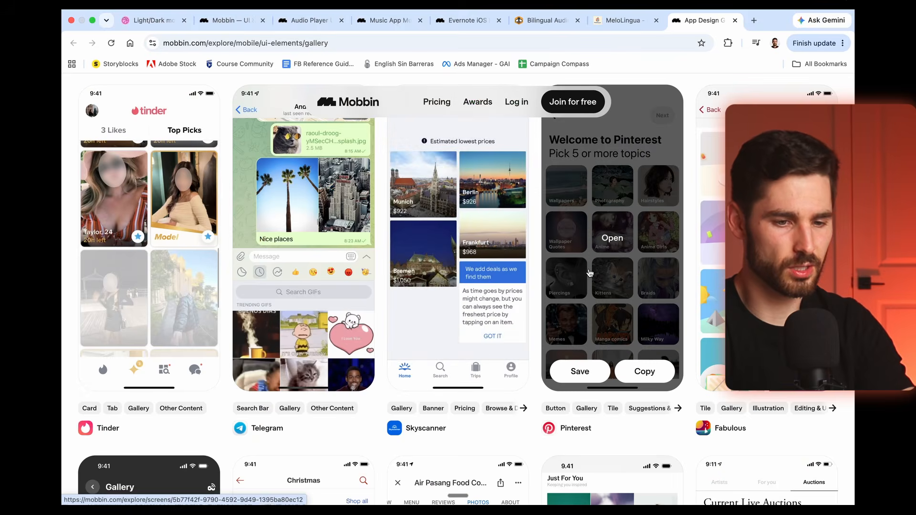
# Step: Open Mobbin's Pinterest iOS Topic Selection example and capture a screenshot of its phone screen
pyautogui.click(588, 268)
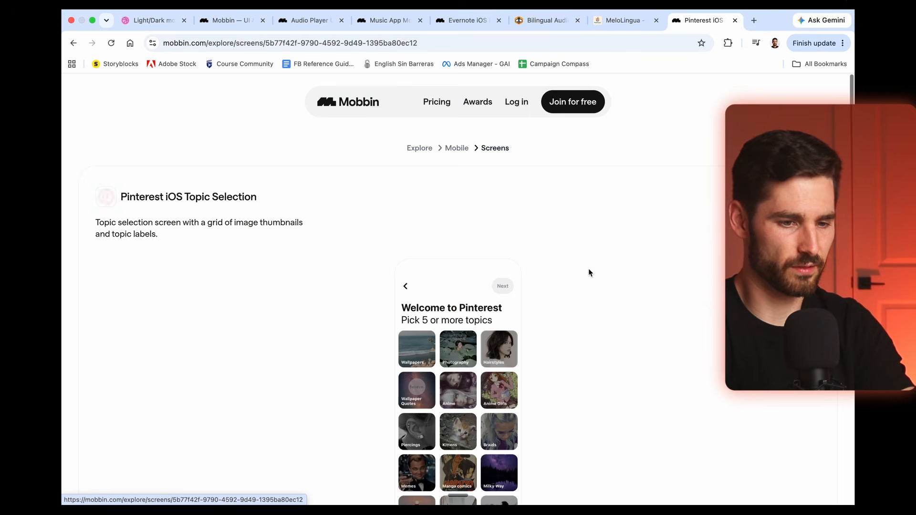
pyautogui.scroll(-3, 605, 310)
pyautogui.press('super+shift+4')
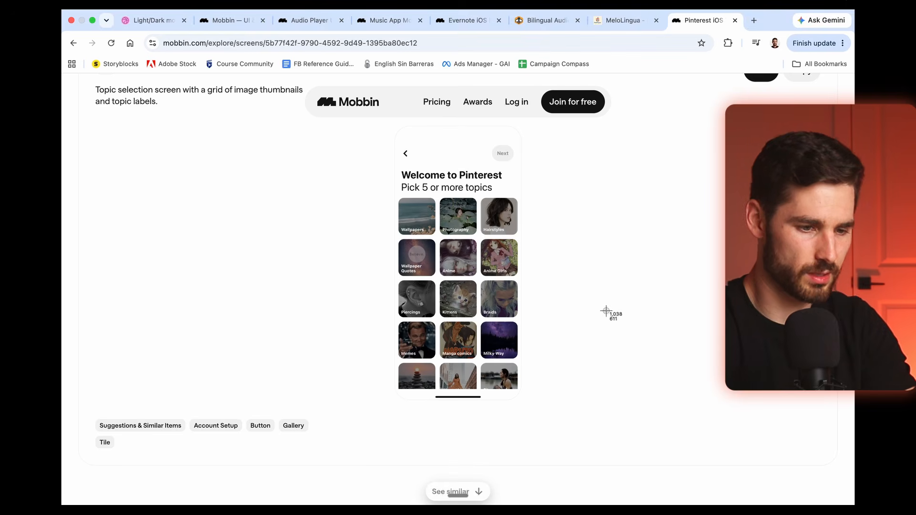
pyautogui.moveTo(390, 127); pyautogui.dragTo(534, 407)
pyautogui.hscroll(-5, 560, 321)
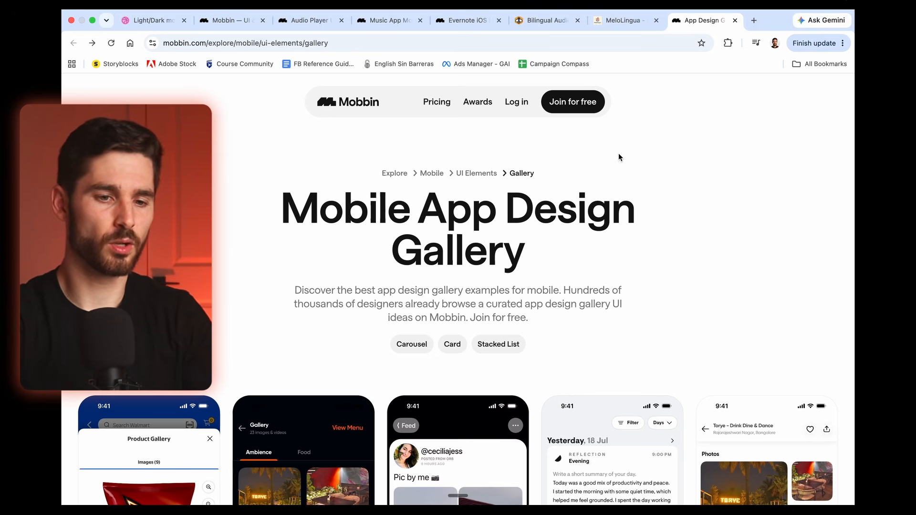
# Step: Open Claude Design in a new browser tab
pyautogui.click(754, 20)
pyautogui.write('clau')
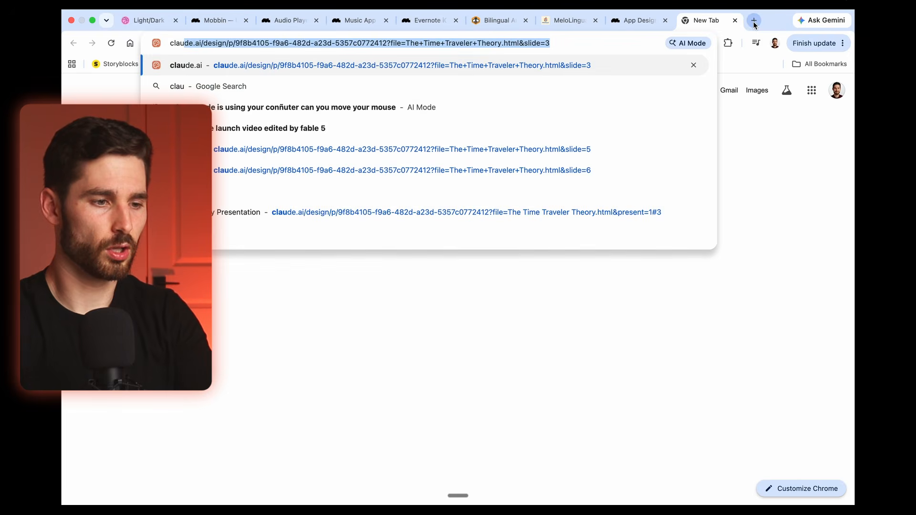
pyautogui.press('Return')
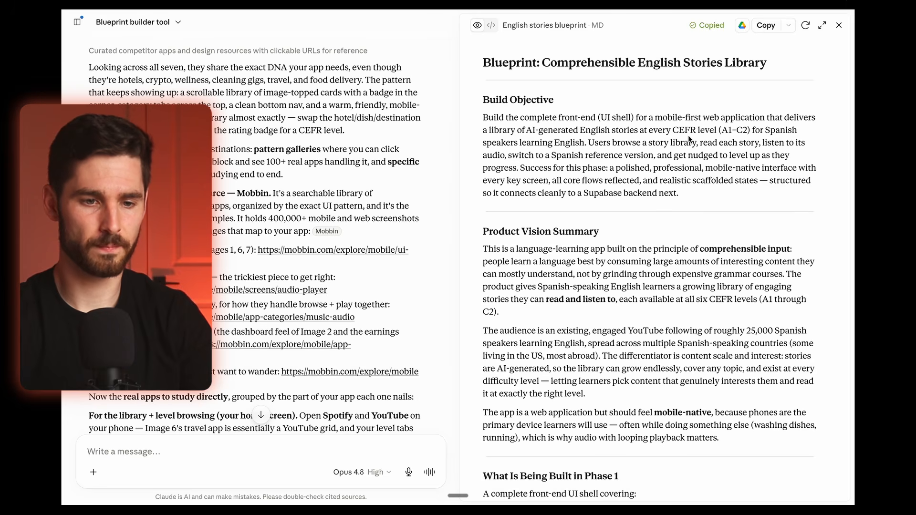
# Step: Paste the copied English stories blueprint into the Claude Design prompt alongside the attached reference screenshots and review the pasted text
pyautogui.hotkey('ctrl', 'Left')
pyautogui.click(369, 176)
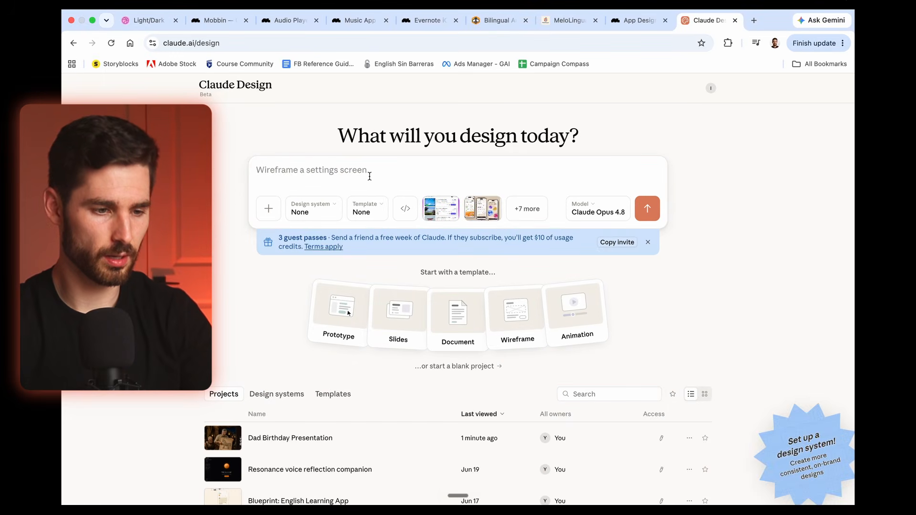
pyautogui.press('super+v')
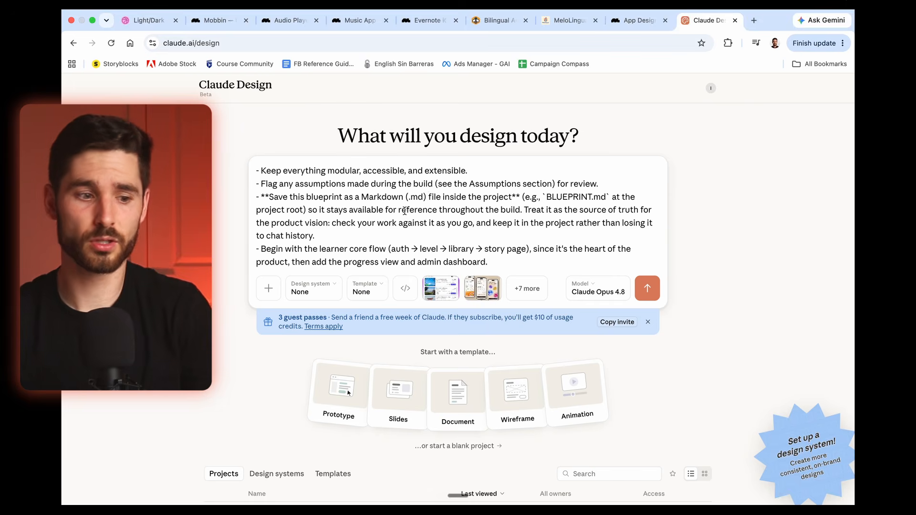
pyautogui.scroll(5, 404, 208)
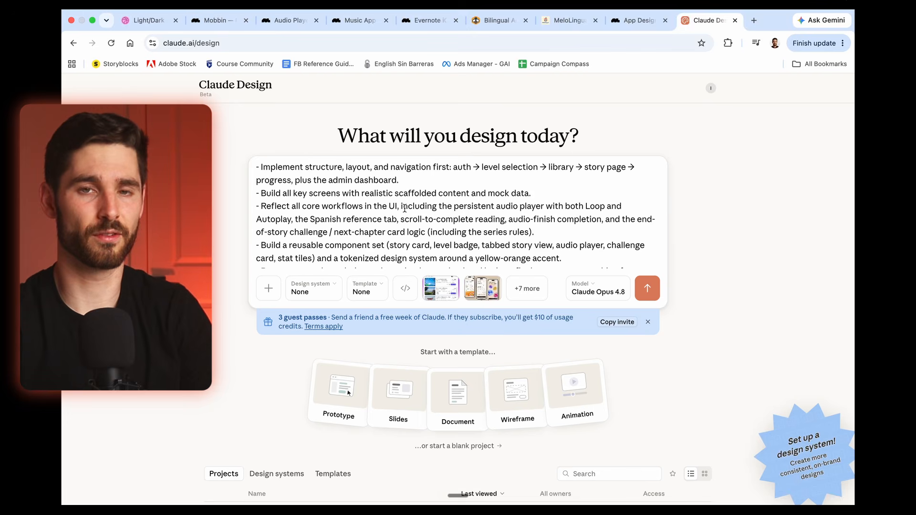
pyautogui.scroll(-3, 404, 208)
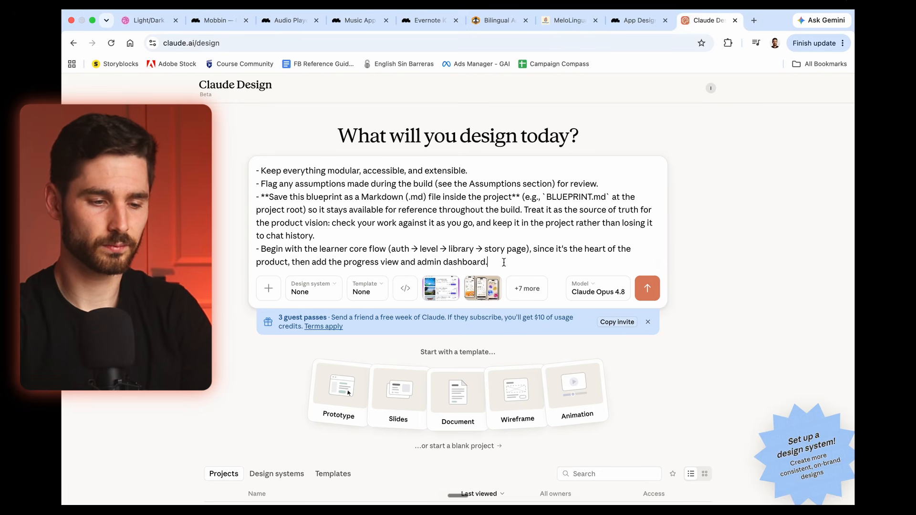
# Step: Add a blank line below the blueprint in the prompt and start dictating further instructions
pyautogui.hotkey('shift', 'Return')
pyautogui.hotkey('shift', 'Return')
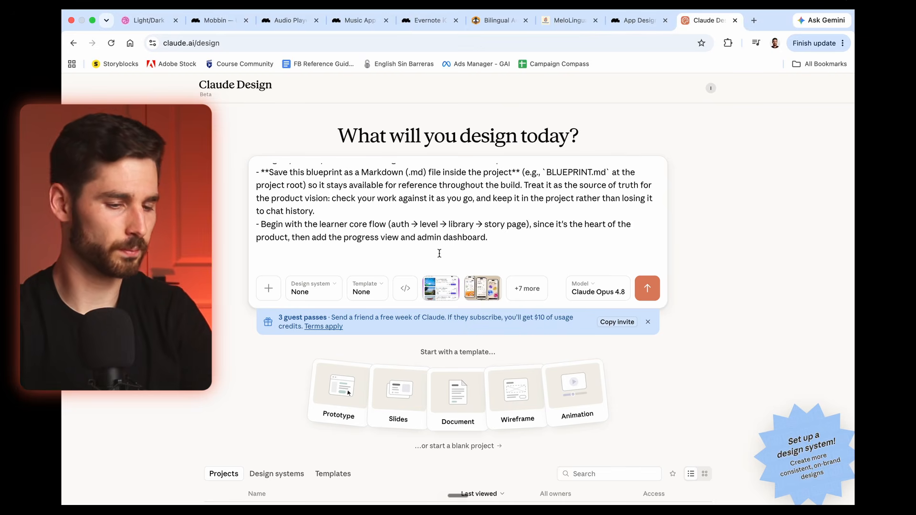
pyautogui.press('F5')
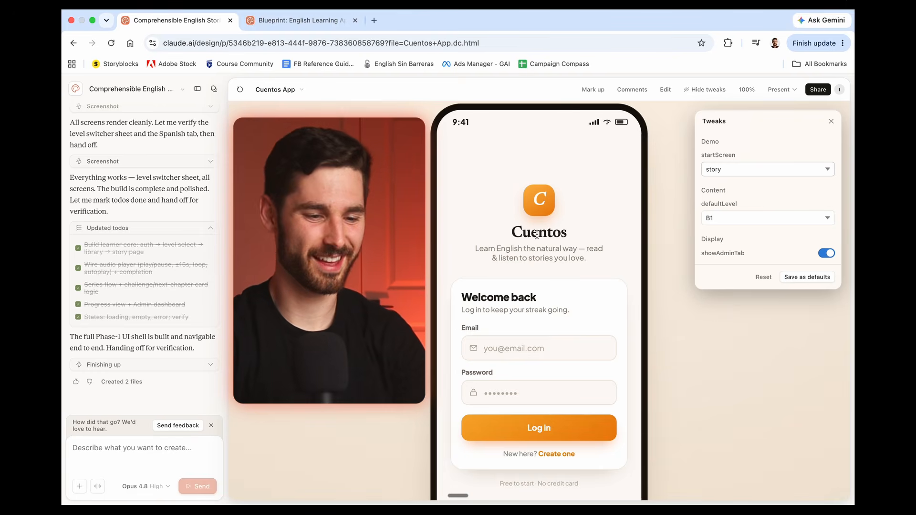
# Step: Log in to the Cuentos App prototype and examine the home library's theme sections and story cards
pyautogui.scroll(-2, 535, 235)
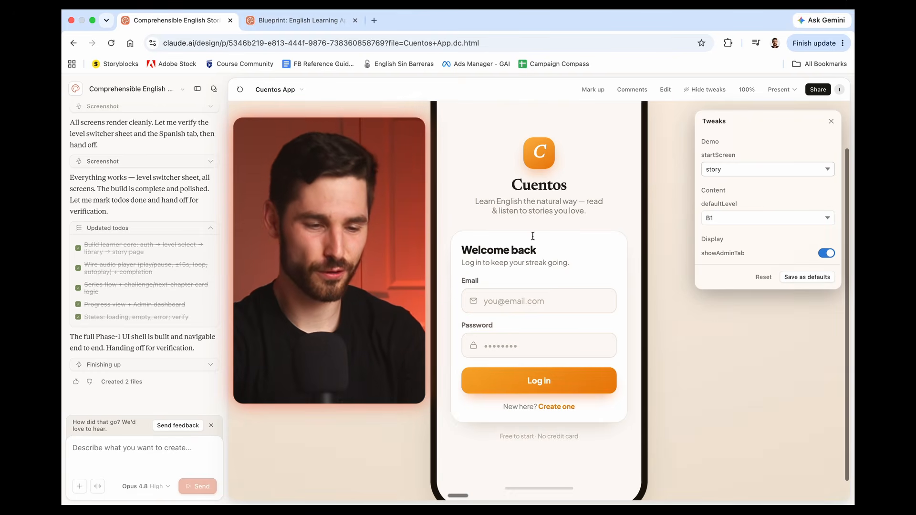
pyautogui.click(538, 380)
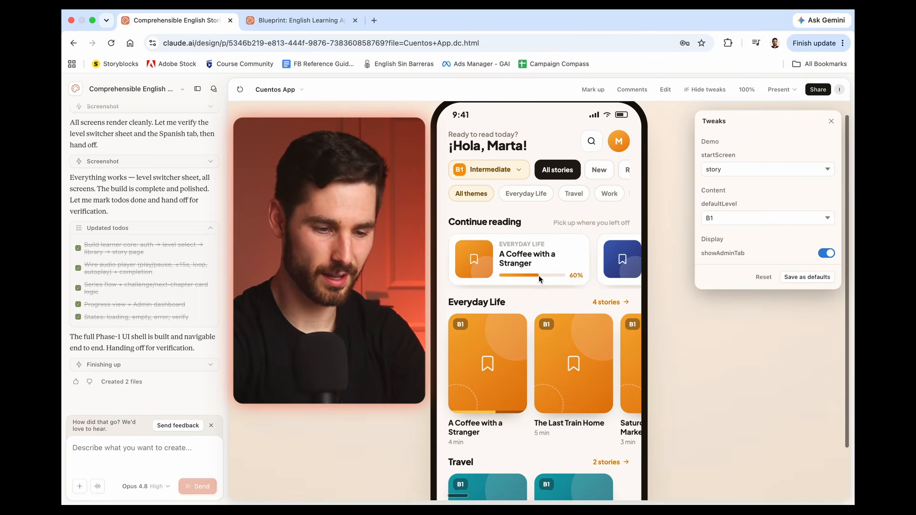
pyautogui.scroll(-1, 539, 275)
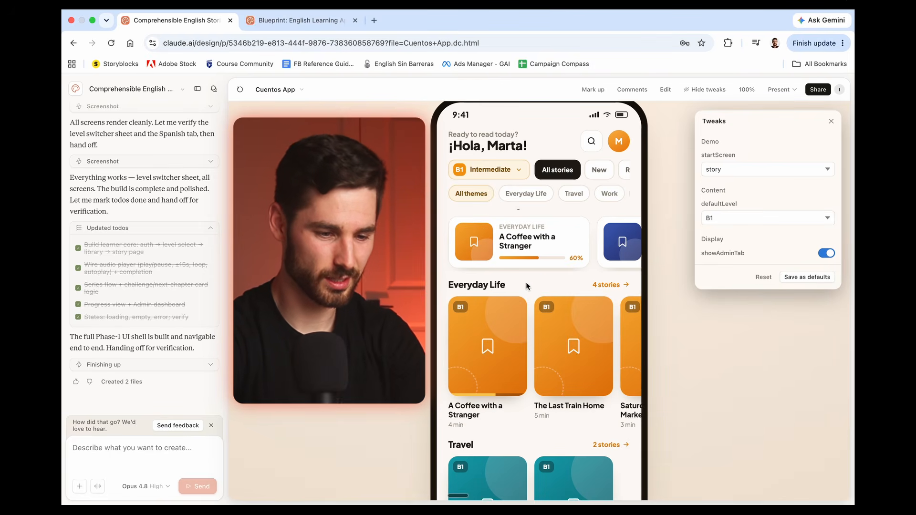
pyautogui.scroll(-1, 526, 282)
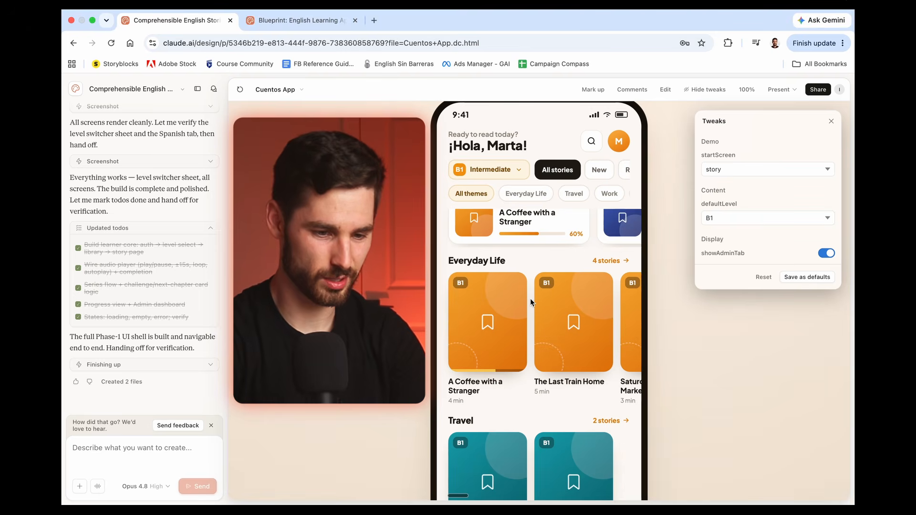
pyautogui.scroll(2, 531, 299)
pyautogui.scroll(-3, 525, 299)
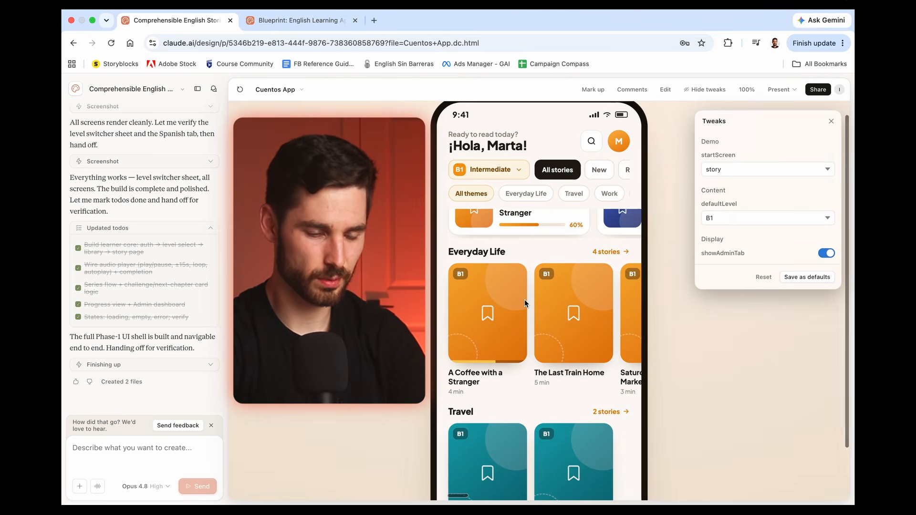
pyautogui.scroll(-1, 525, 299)
pyautogui.hscroll(3, 524, 299)
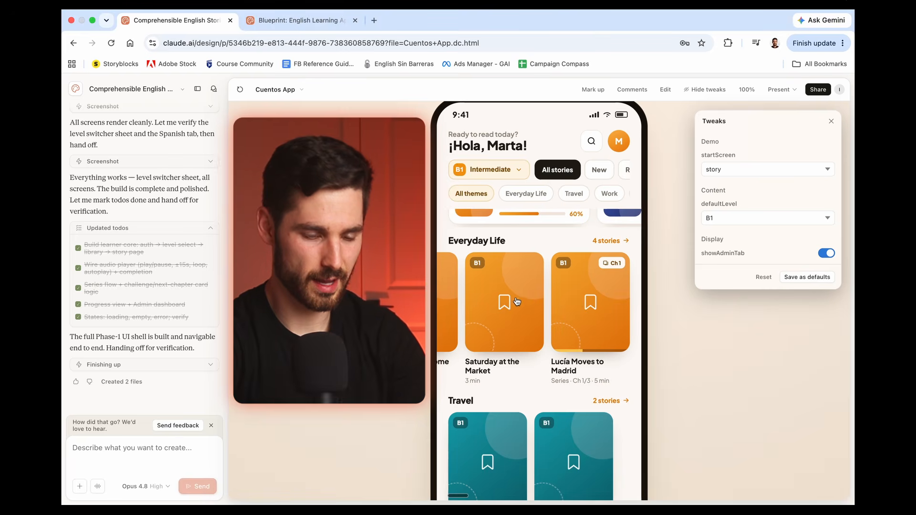
pyautogui.hscroll(-5, 515, 306)
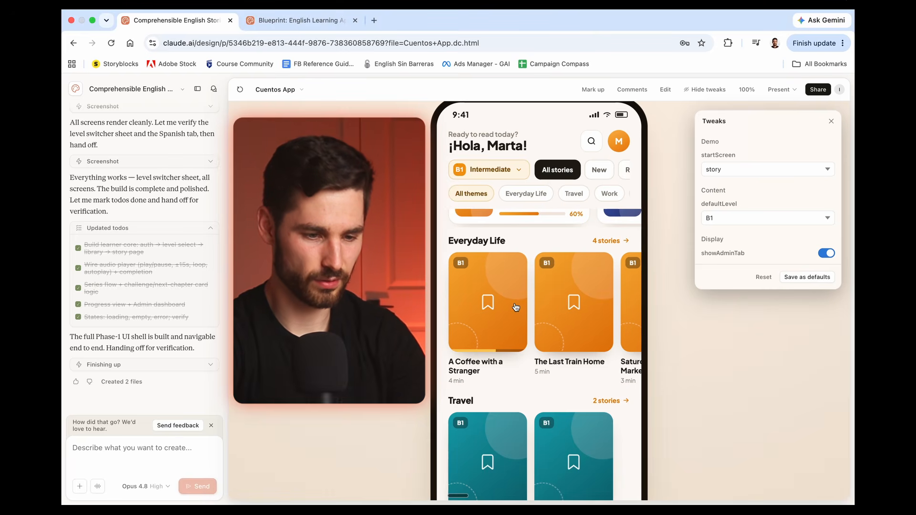
# Step: Filter the Cuentos story library by Recently played and look through the filtered stories
pyautogui.scroll(3, 529, 298)
pyautogui.hscroll(3, 562, 170)
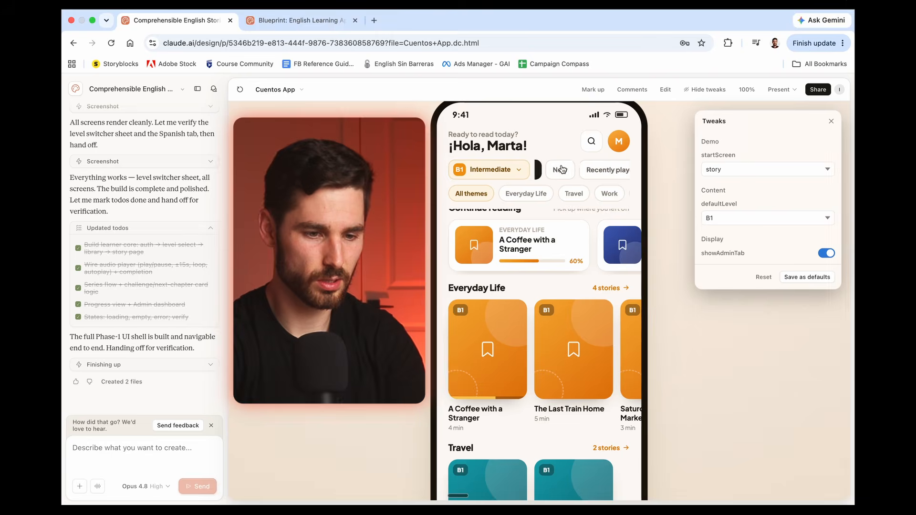
pyautogui.click(581, 168)
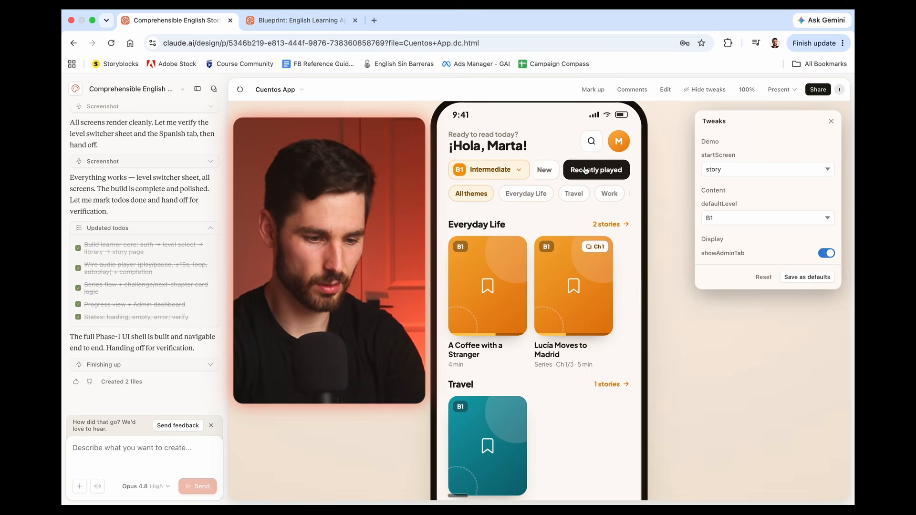
pyautogui.scroll(-3, 542, 291)
pyautogui.scroll(-2, 542, 291)
pyautogui.scroll(4, 542, 291)
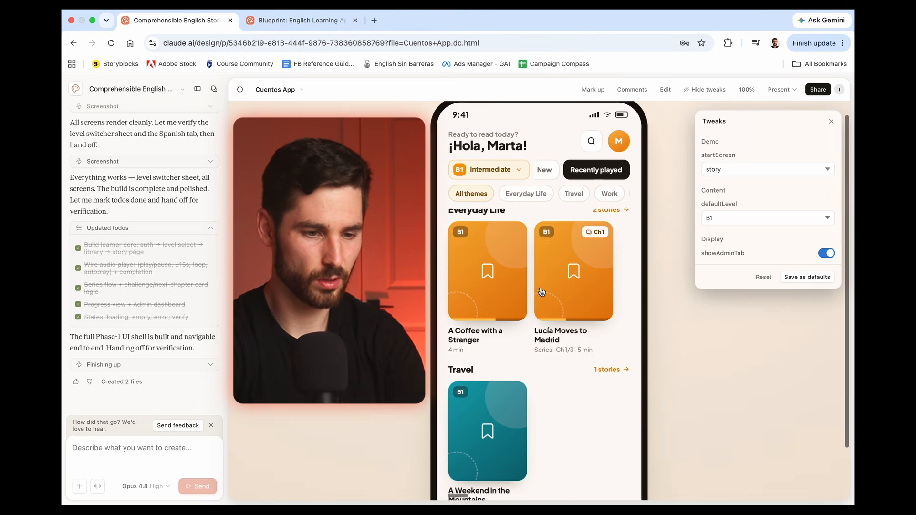
# Step: Switch the Cuentos library from recently played stories back to All stories
pyautogui.click(548, 171)
pyautogui.hscroll(-2, 553, 171)
pyautogui.click(556, 170)
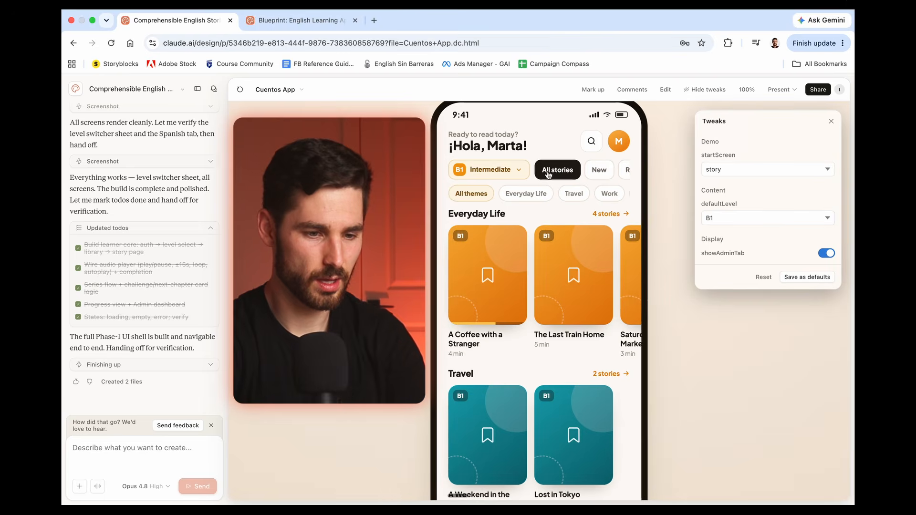
# Step: Filter the story library by the Family theme, look through the remaining theme filters, and return to All themes
pyautogui.hscroll(3, 525, 195)
pyautogui.click(556, 196)
pyautogui.hscroll(2, 555, 196)
pyautogui.hscroll(-5, 534, 195)
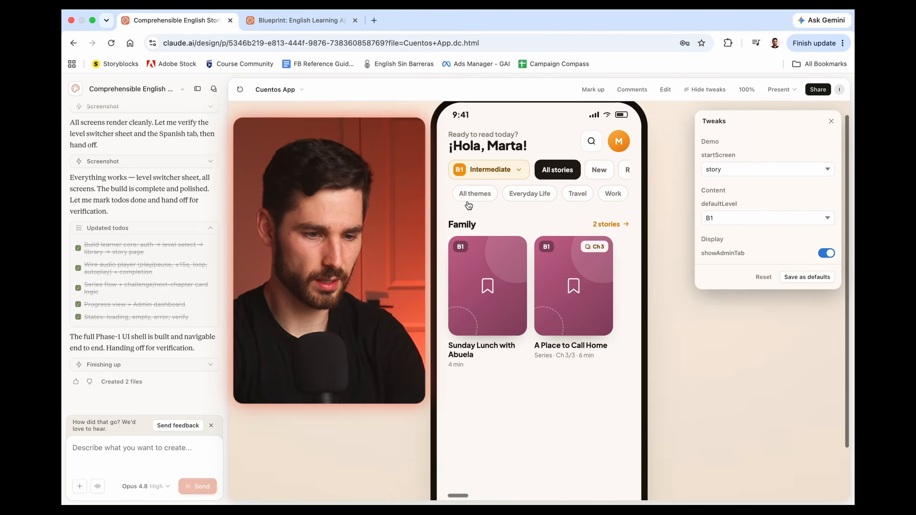
pyautogui.click(471, 194)
# Step: Change the reading level to A1 Beginner and look through the library's stories at that level
pyautogui.click(524, 167)
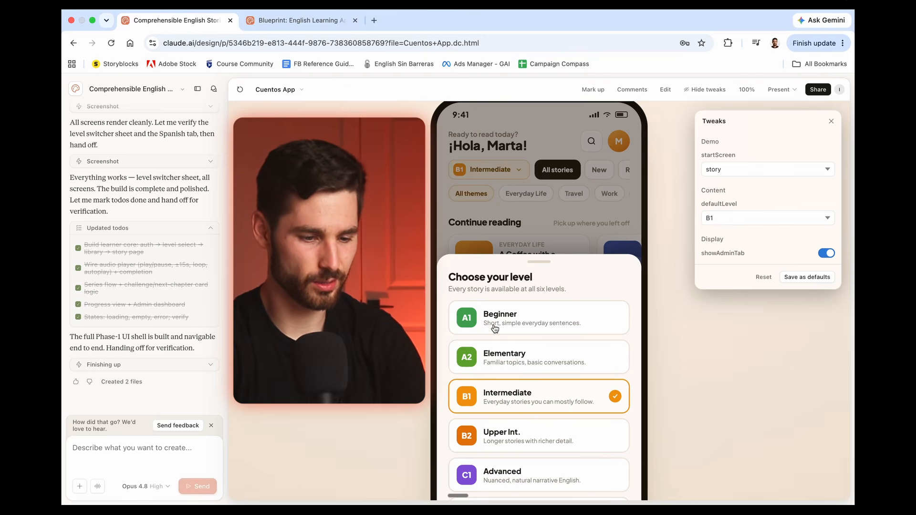
pyautogui.click(467, 323)
pyautogui.scroll(-3, 505, 275)
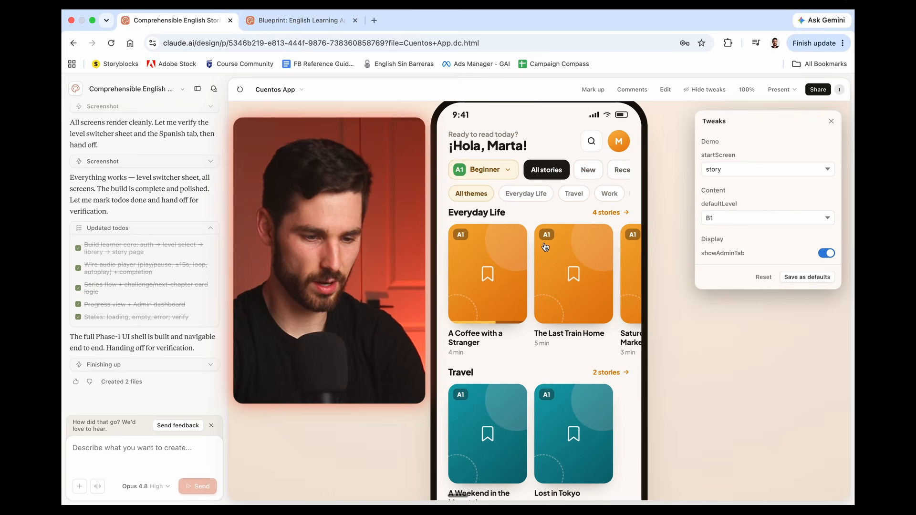
# Step: Open the Everyday Life story "A Coffee with a Stranger", read through its English text, and play its audio
pyautogui.click(501, 306)
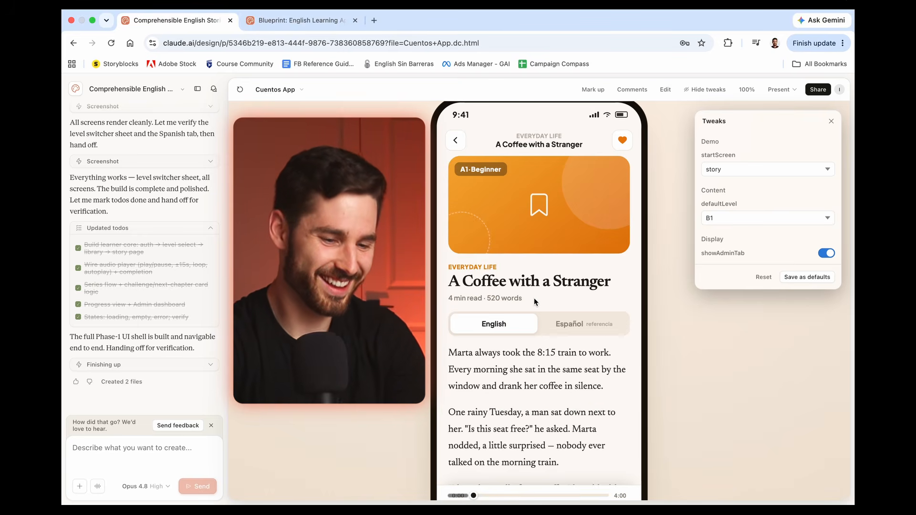
pyautogui.scroll(-2, 534, 298)
pyautogui.scroll(-6, 533, 297)
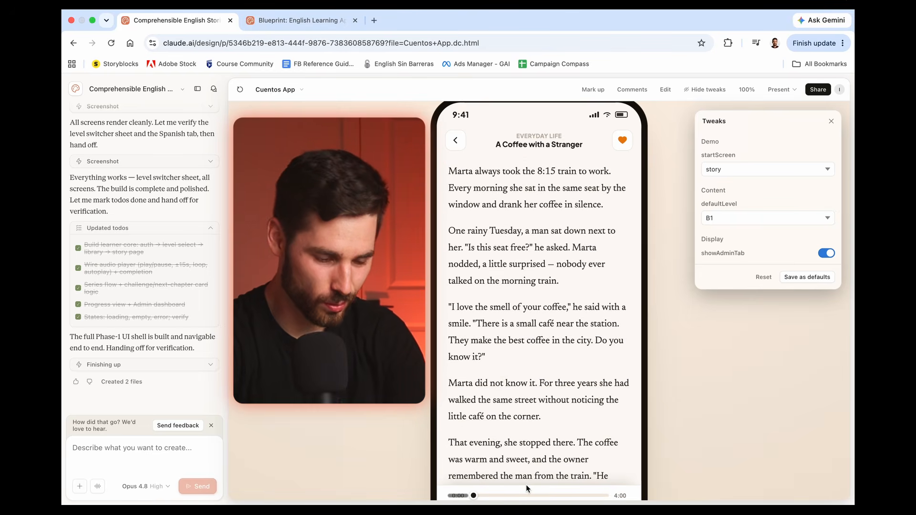
pyautogui.scroll(-1, 526, 484)
pyautogui.scroll(-3, 526, 484)
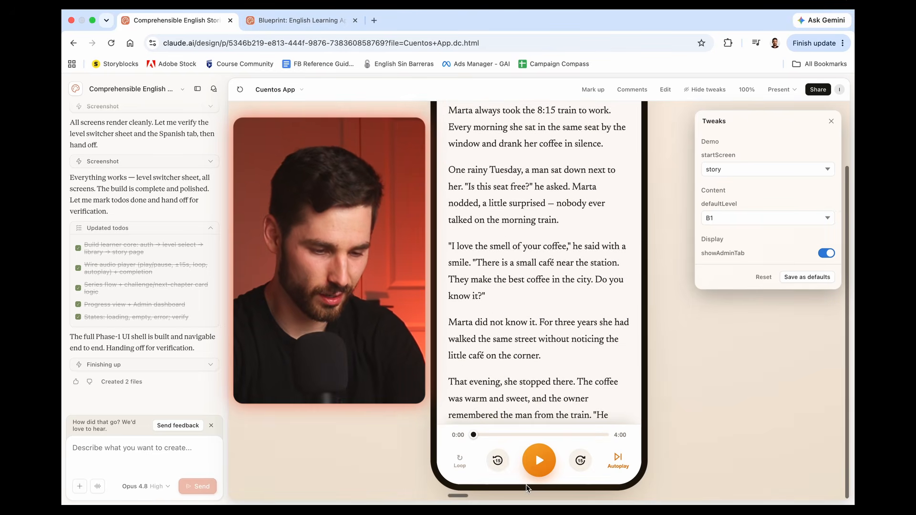
pyautogui.scroll(1, 522, 374)
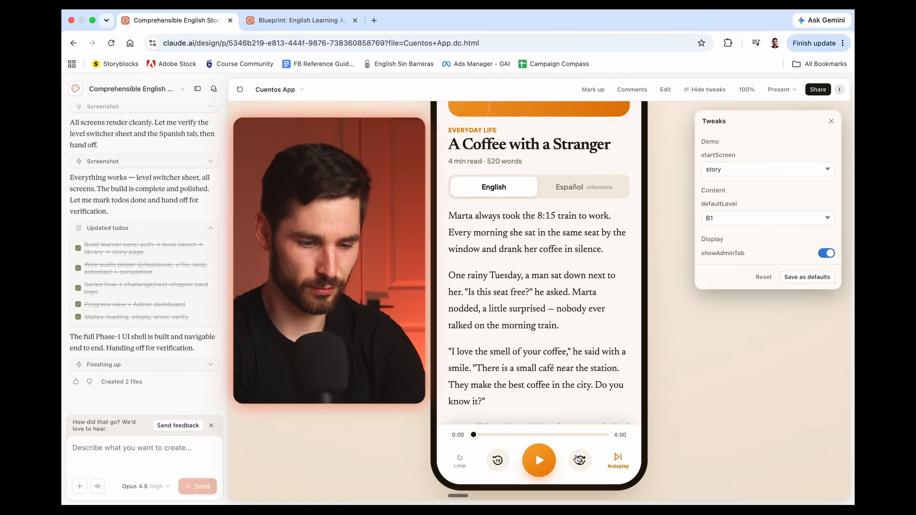
pyautogui.click(543, 461)
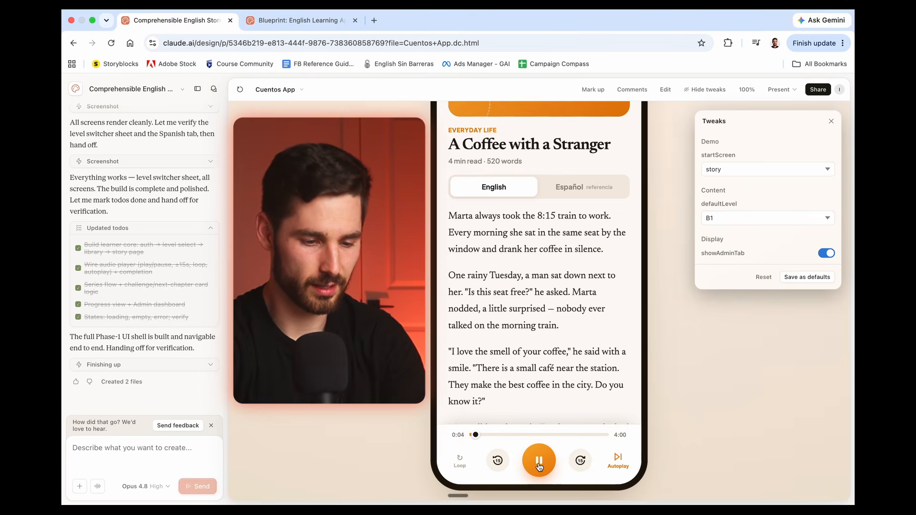
# Step: Show the story's Español reference version and examine the translation notice above the text
pyautogui.scroll(3, 540, 429)
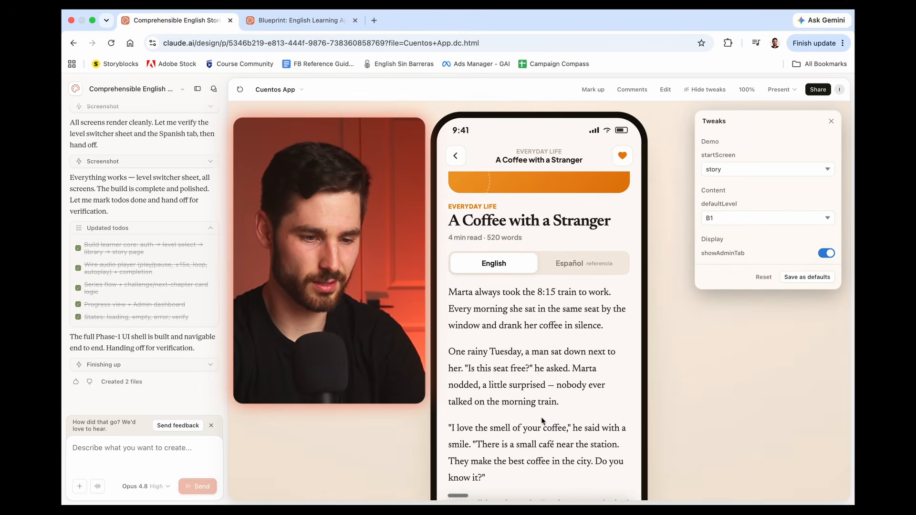
pyautogui.click(582, 269)
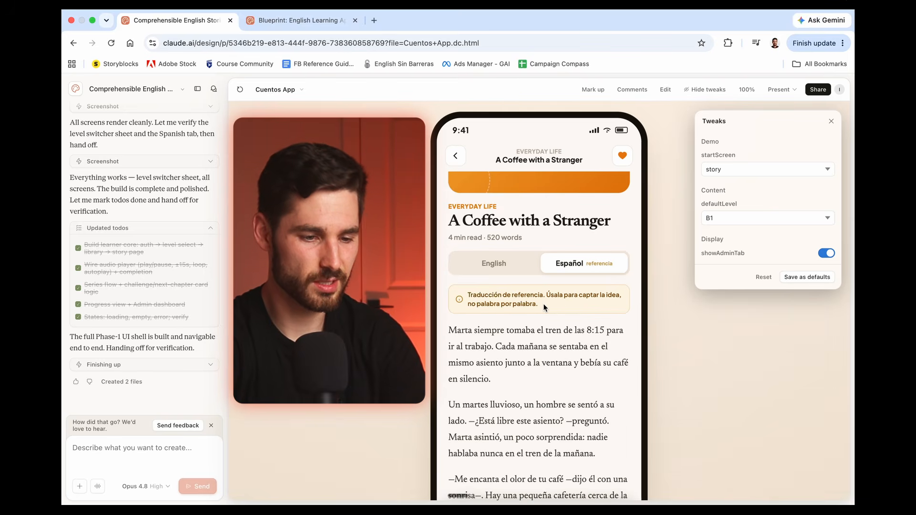
pyautogui.moveTo(543, 308); pyautogui.dragTo(467, 295)
pyautogui.click(566, 308)
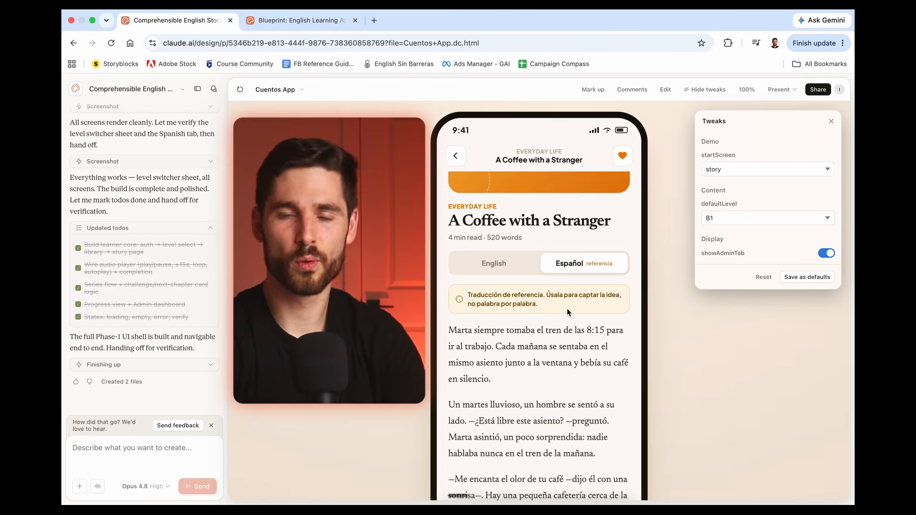
# Step: Mark up the Spanish translation notice with "Let's get rid of this tooltip. It's unnecessary" and send it to Claude
pyautogui.click(592, 89)
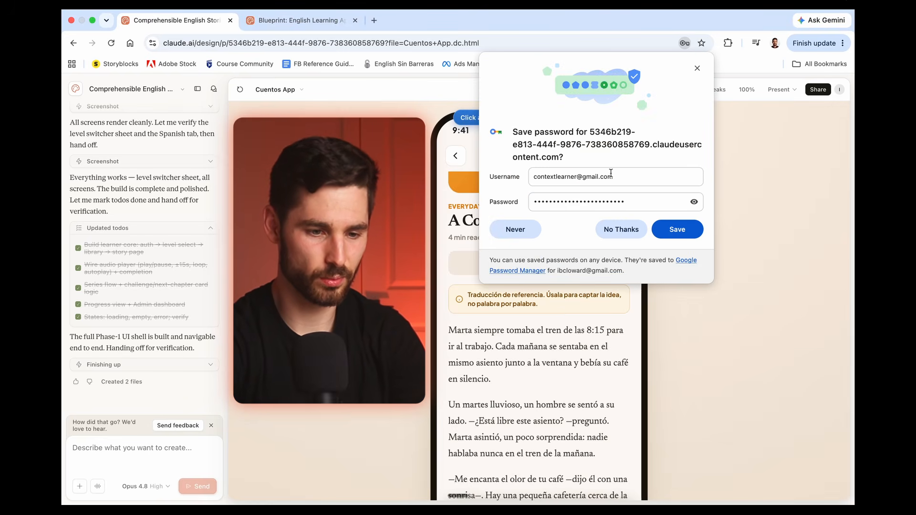
pyautogui.click(620, 229)
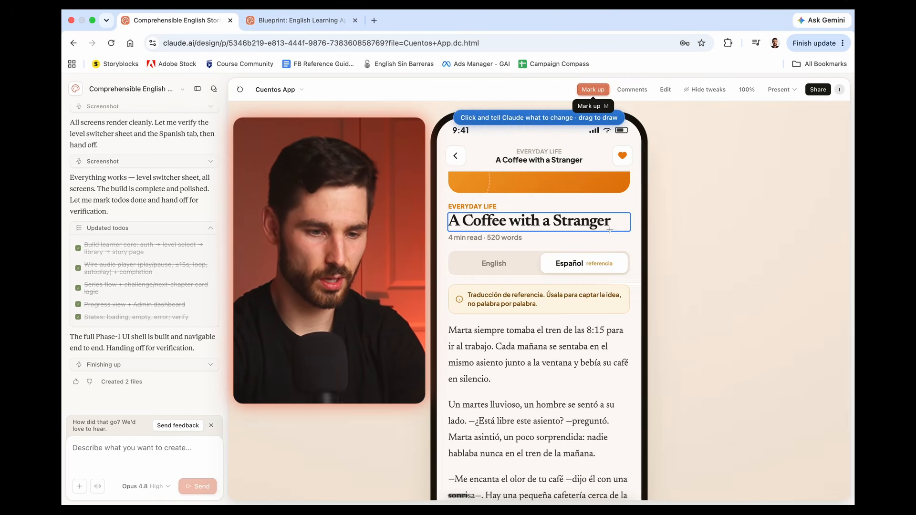
pyautogui.click(546, 303)
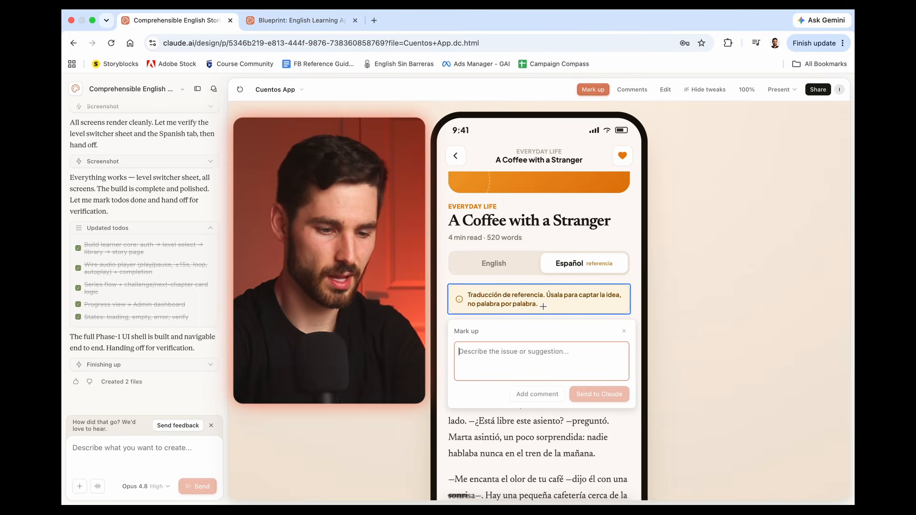
pyautogui.write("Let's get r")
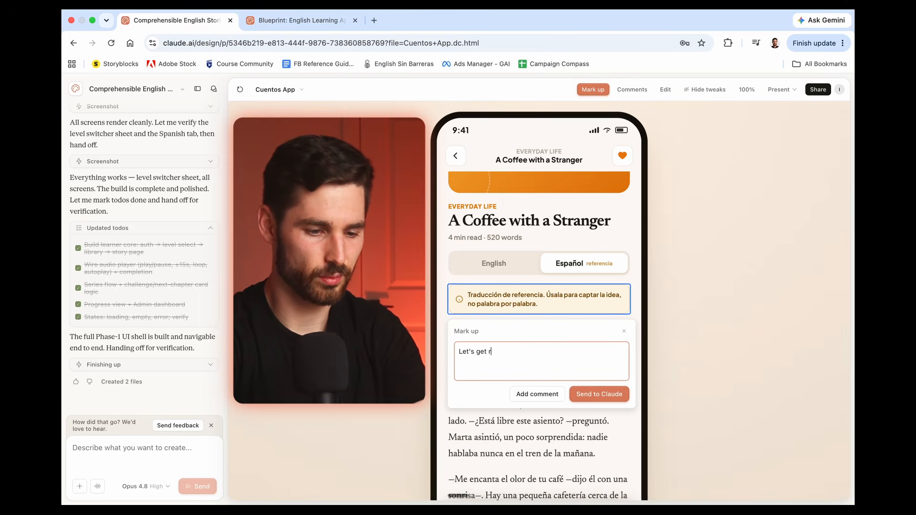
pyautogui.write('id of this tooltip')
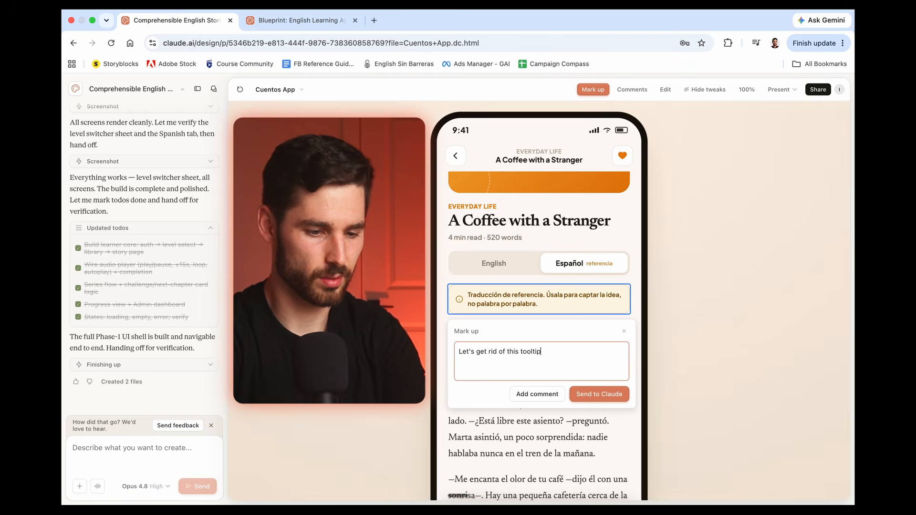
pyautogui.write(". It's unnecessary")
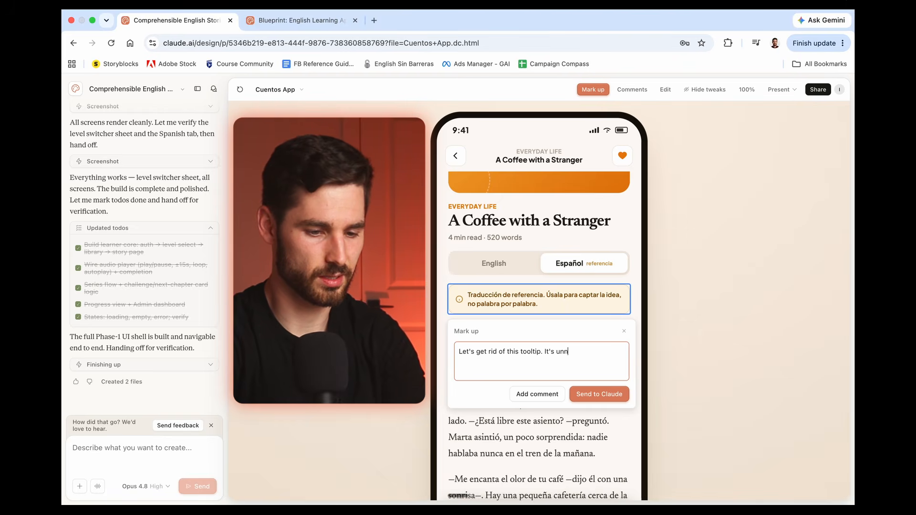
pyautogui.click(586, 400)
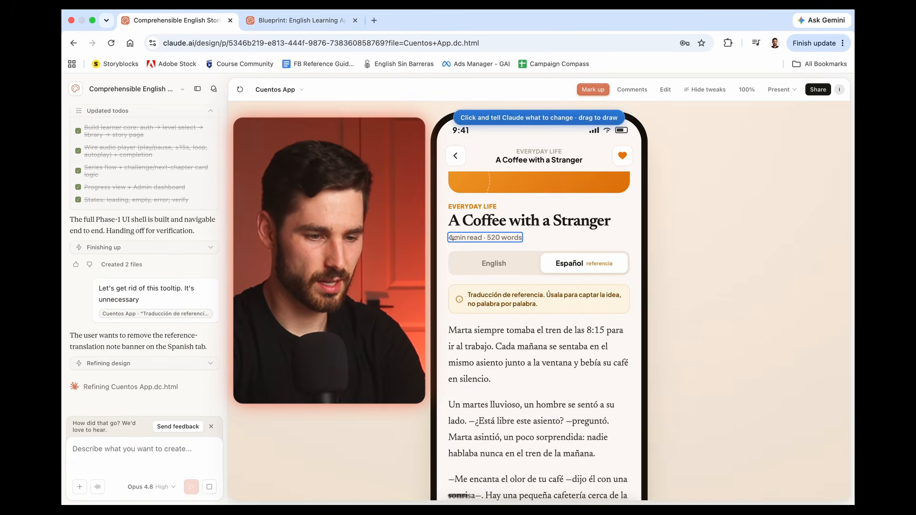
pyautogui.click(592, 88)
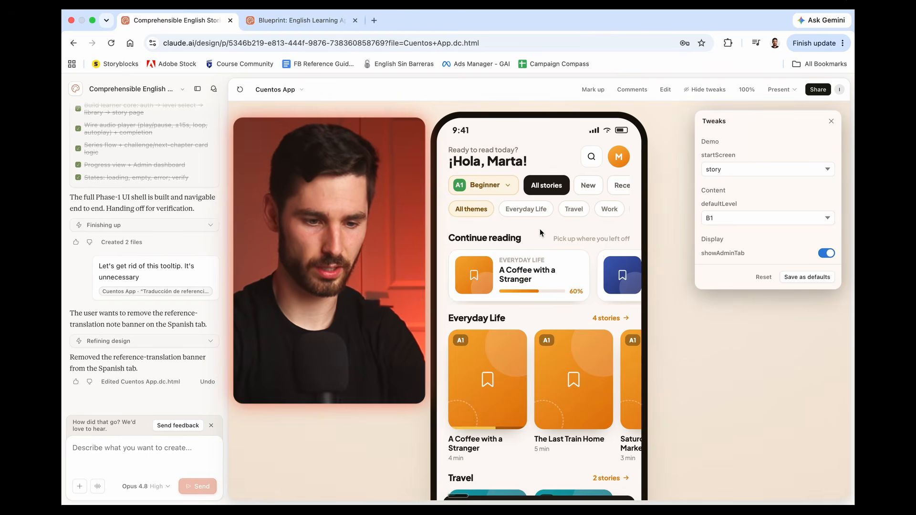
# Step: Reopen "A Coffee with a Stranger" from the library, check its story page, and return to the library
pyautogui.scroll(-1, 539, 228)
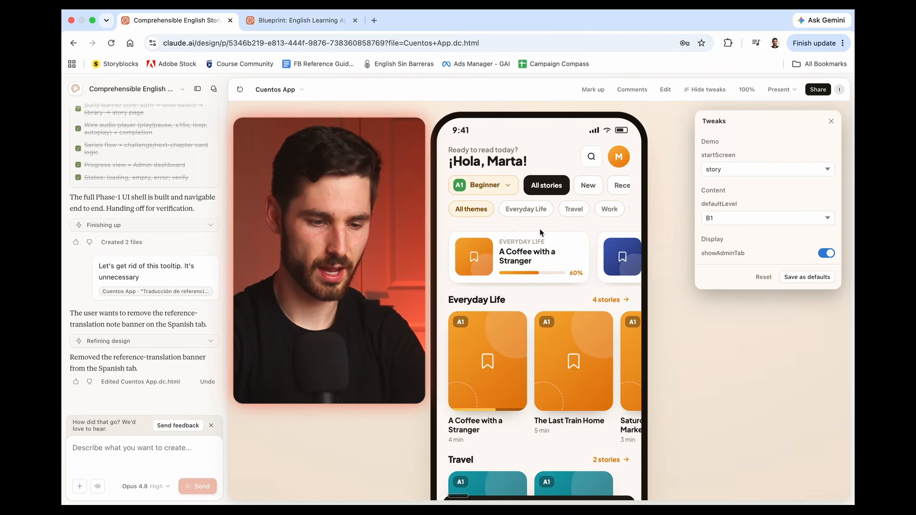
pyautogui.click(499, 362)
pyautogui.scroll(-3, 478, 344)
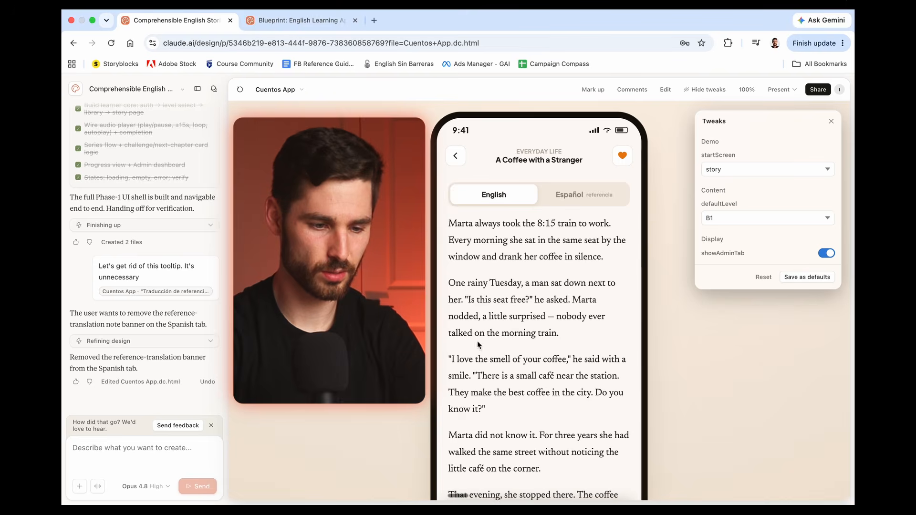
pyautogui.scroll(3, 525, 313)
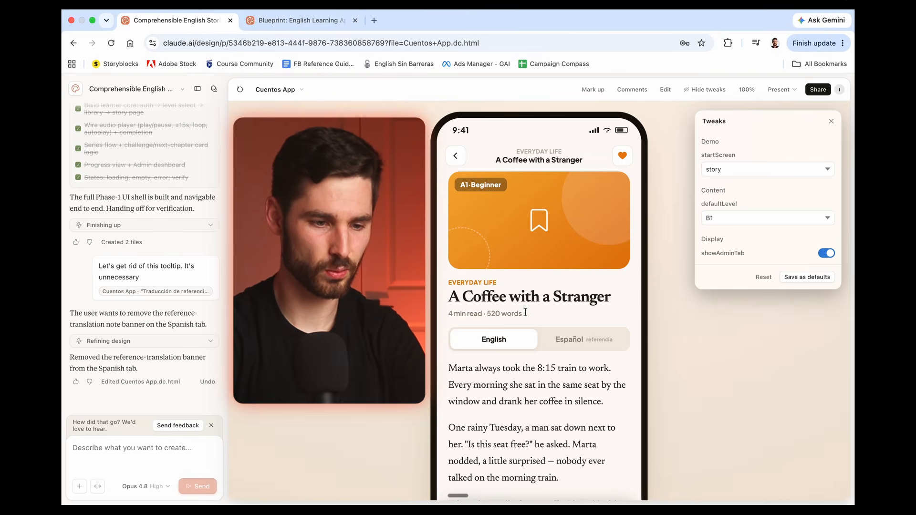
pyautogui.click(455, 156)
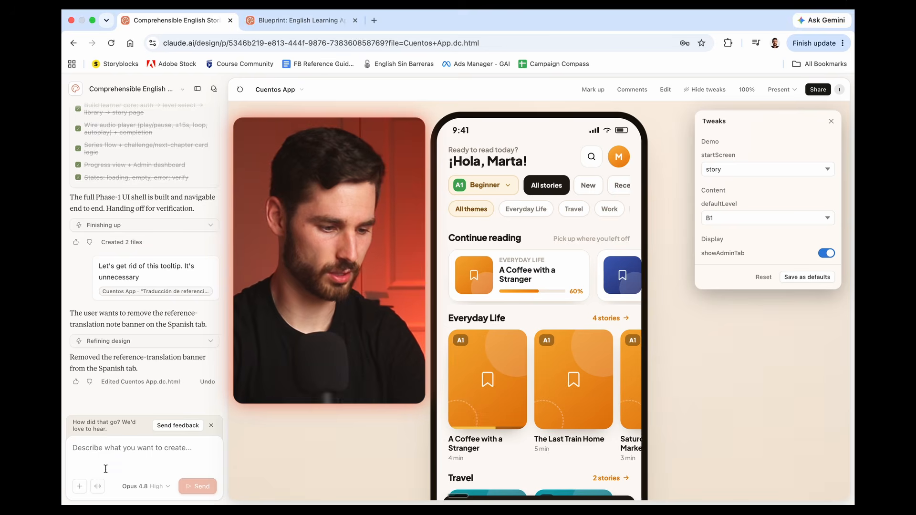
# Step: Dictate and send a request to make the entire app interface Spanish by default, including themes, level switcher and buttons, referencing the Everyday Life story row
pyautogui.click(97, 486)
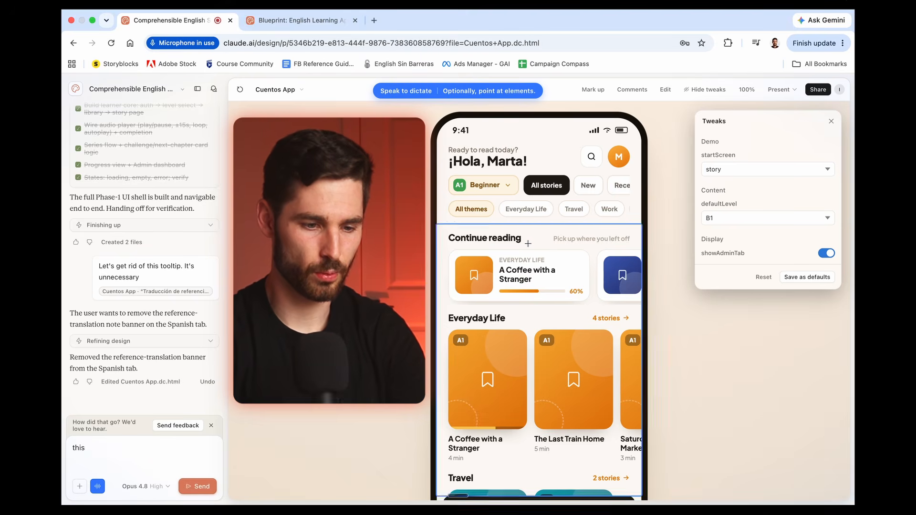
pyautogui.scroll(-2, 543, 232)
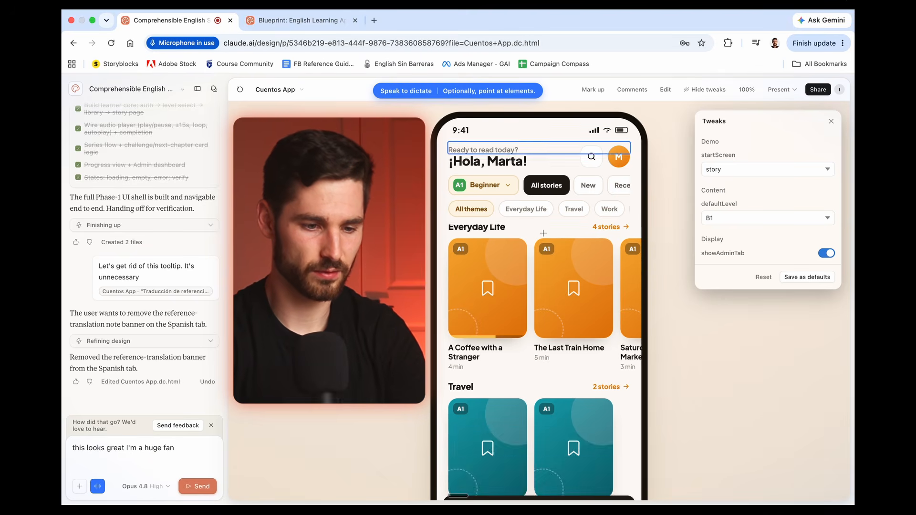
pyautogui.scroll(2, 543, 232)
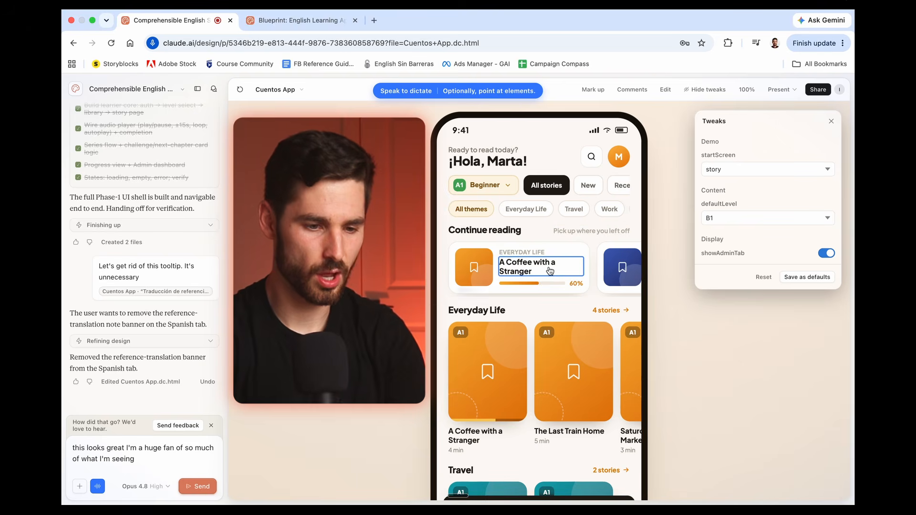
pyautogui.hscroll(5, 550, 270)
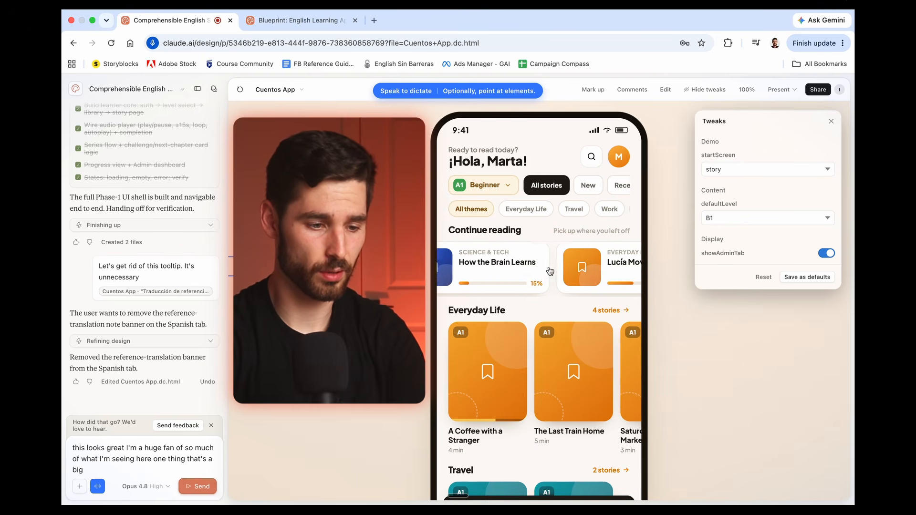
pyautogui.hscroll(-5, 550, 271)
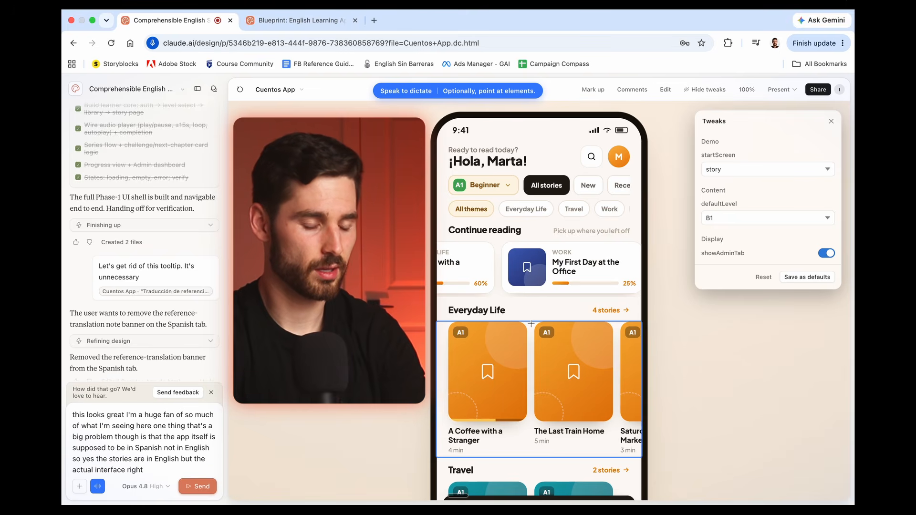
pyautogui.click(531, 324)
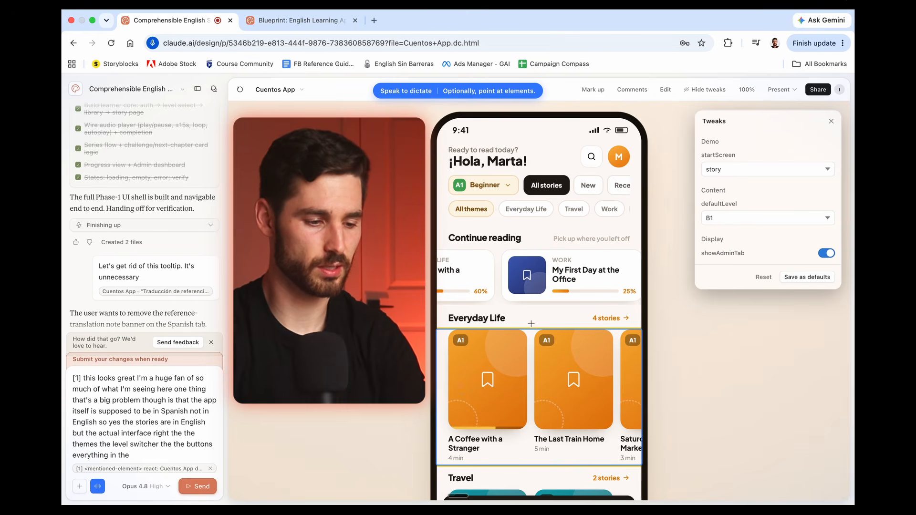
pyautogui.press('Return')
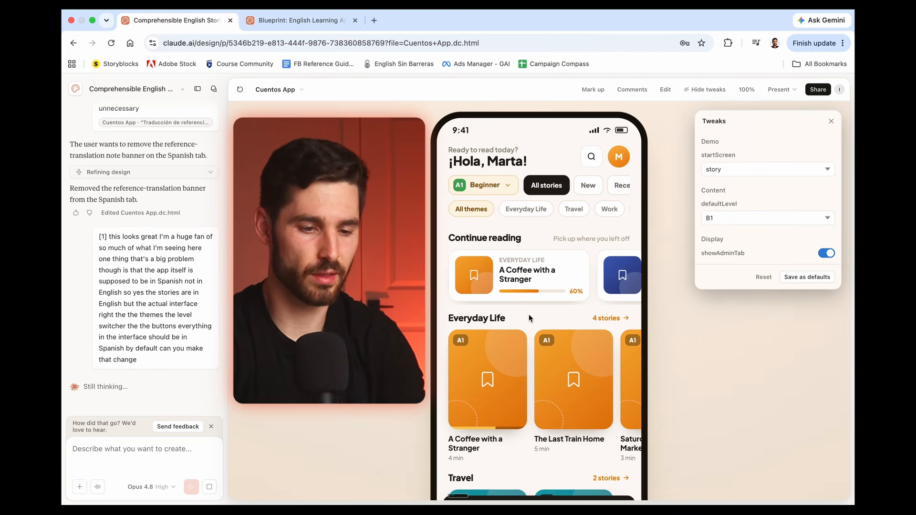
# Step: Circle the level switcher and both filter rows in a markup drawing, and send it with a note about the many filters
pyautogui.scroll(-3, 528, 314)
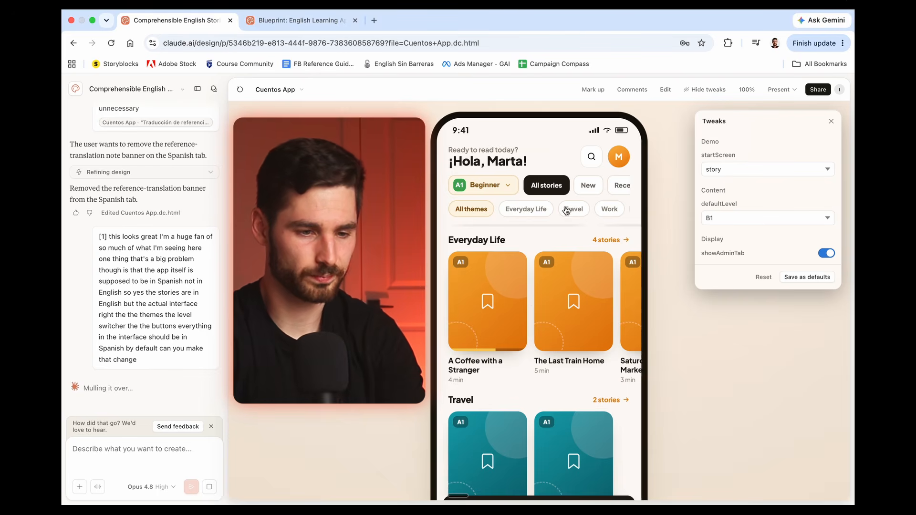
pyautogui.hscroll(3, 550, 210)
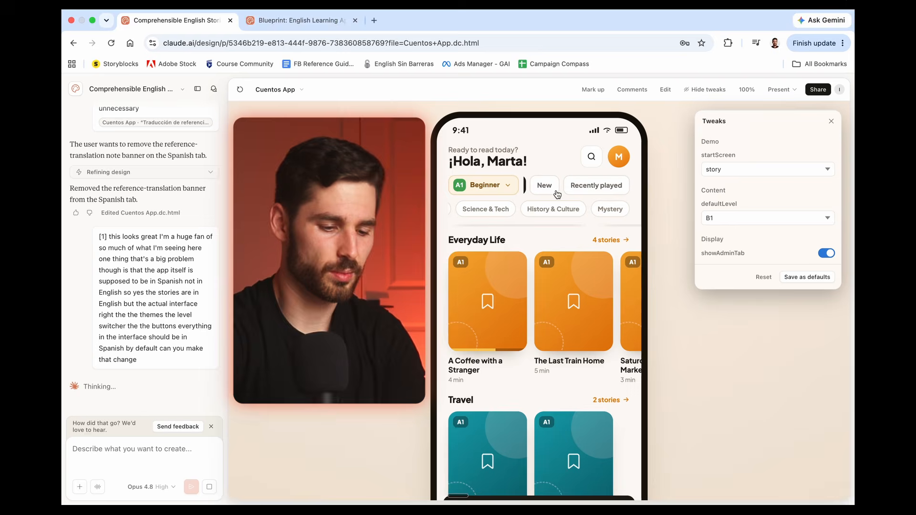
pyautogui.click(595, 88)
pyautogui.moveTo(443, 179)
pyautogui.mouseDown()
pyautogui.moveTo(561, 166)
pyautogui.moveTo(647, 191)
pyautogui.moveTo(580, 236)
pyautogui.moveTo(435, 216)
pyautogui.moveTo(444, 181)
pyautogui.mouseUp()
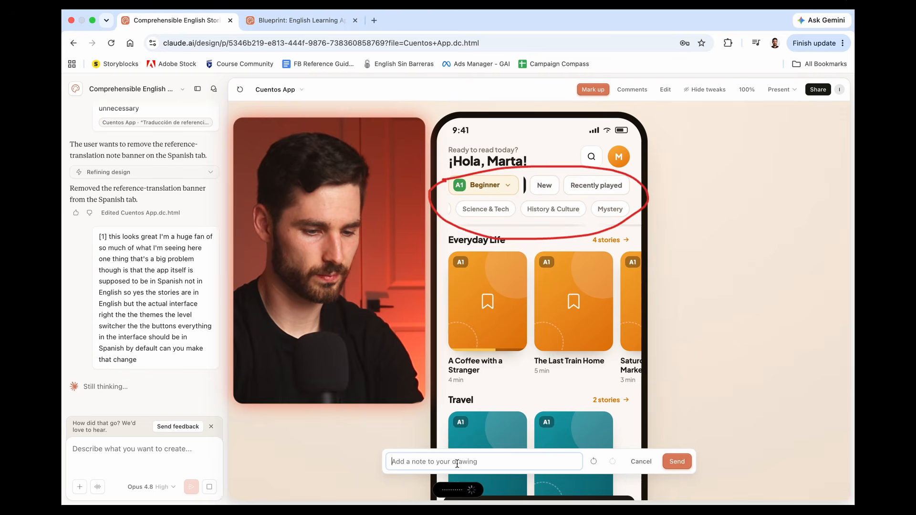
pyautogui.click(672, 459)
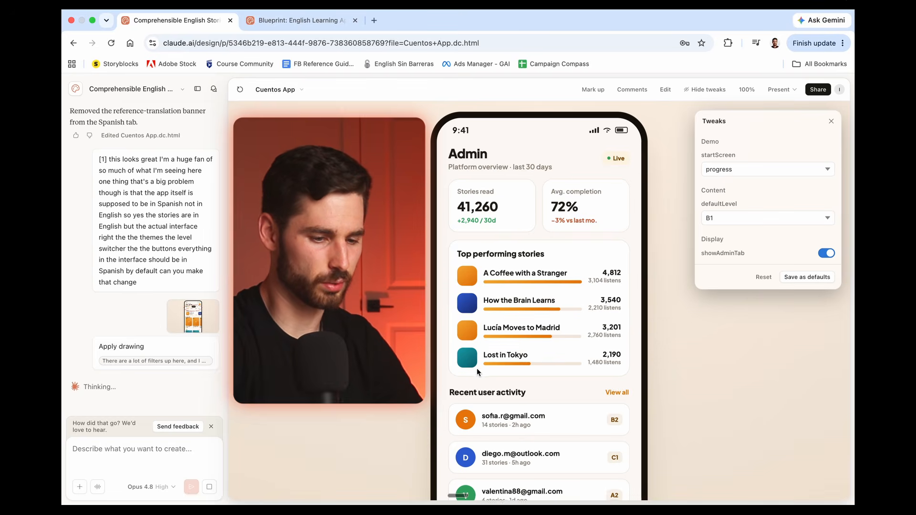
# Step: Review the rest of the admin overview, and browse the library's story rows from Everyday Life to History & Culture
pyautogui.scroll(-5, 477, 369)
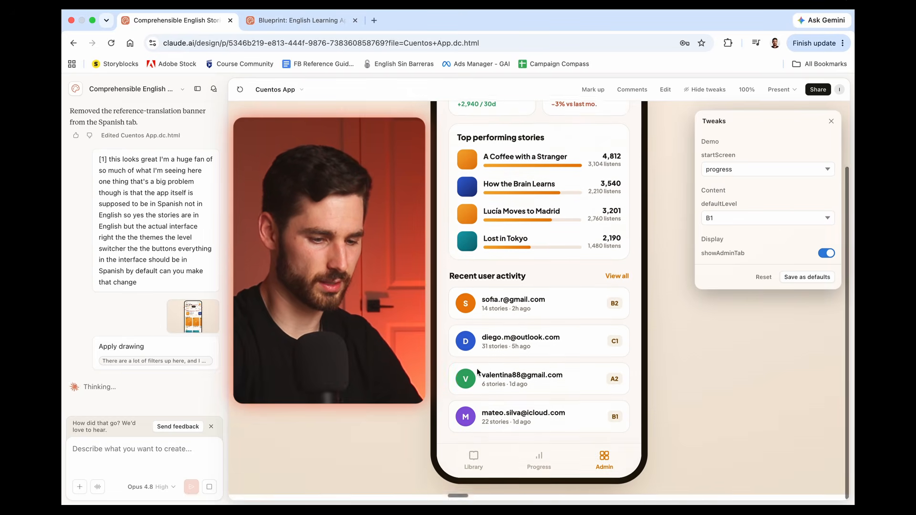
pyautogui.click(472, 465)
pyautogui.scroll(-4, 506, 286)
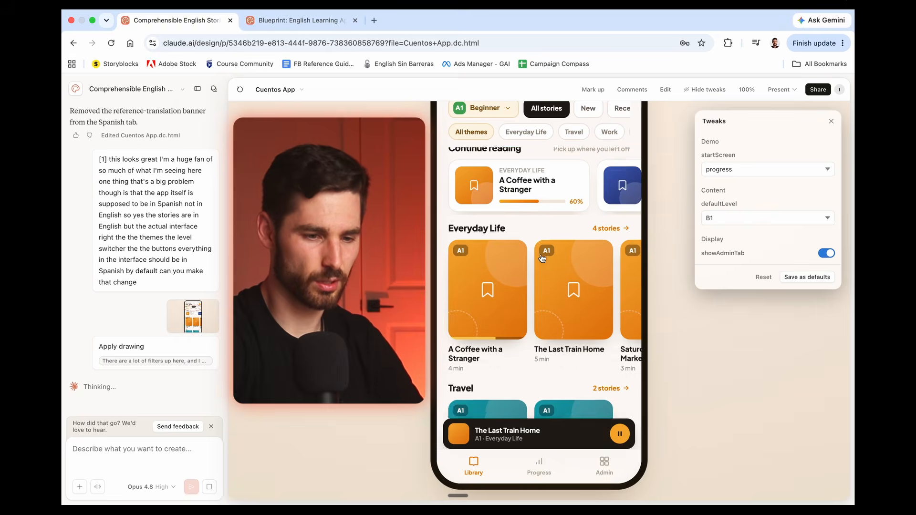
pyautogui.scroll(-6, 505, 277)
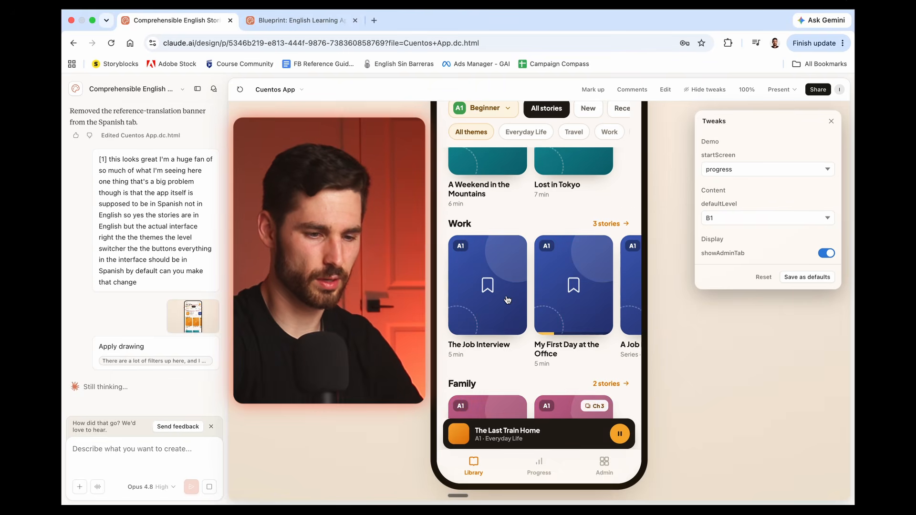
pyautogui.scroll(-6, 511, 310)
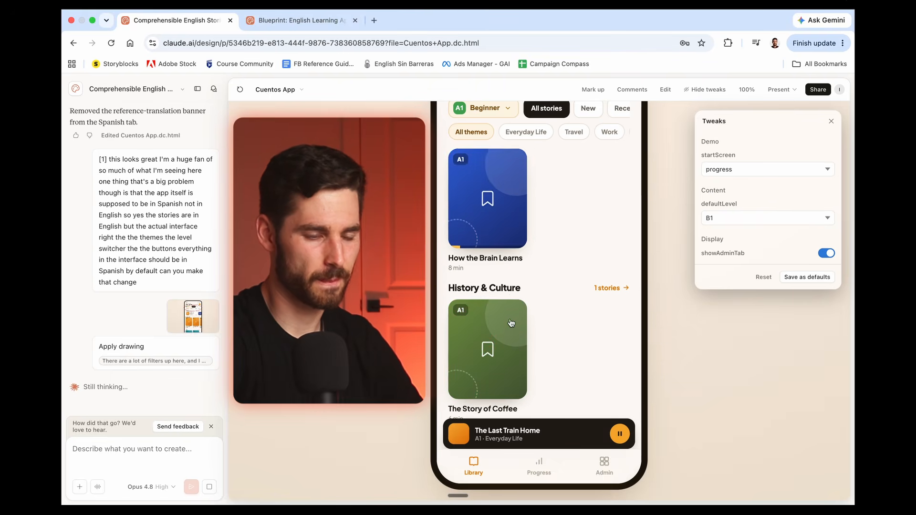
pyautogui.scroll(-2, 511, 323)
pyautogui.scroll(15, 511, 323)
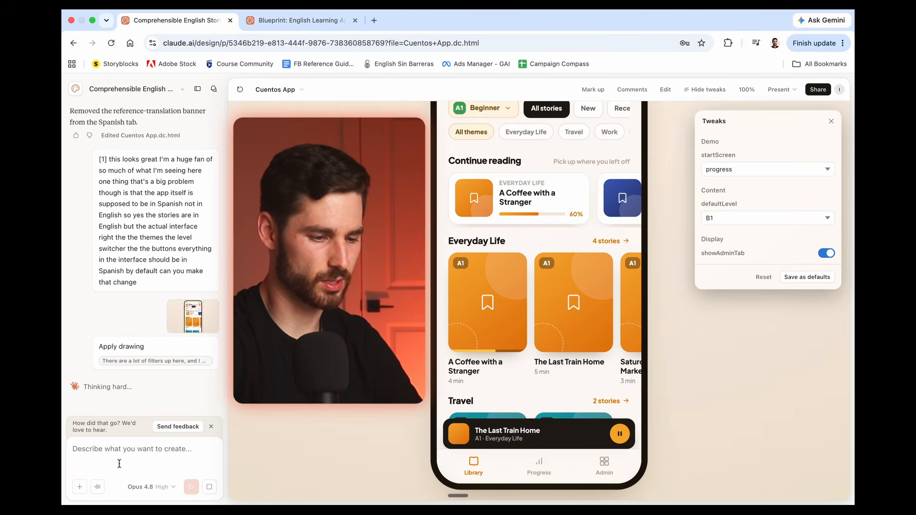
# Step: Dictate and send feedback that the color scheme is not bright enough, referencing the Travel, Family and History & Culture story cards
pyautogui.click(98, 485)
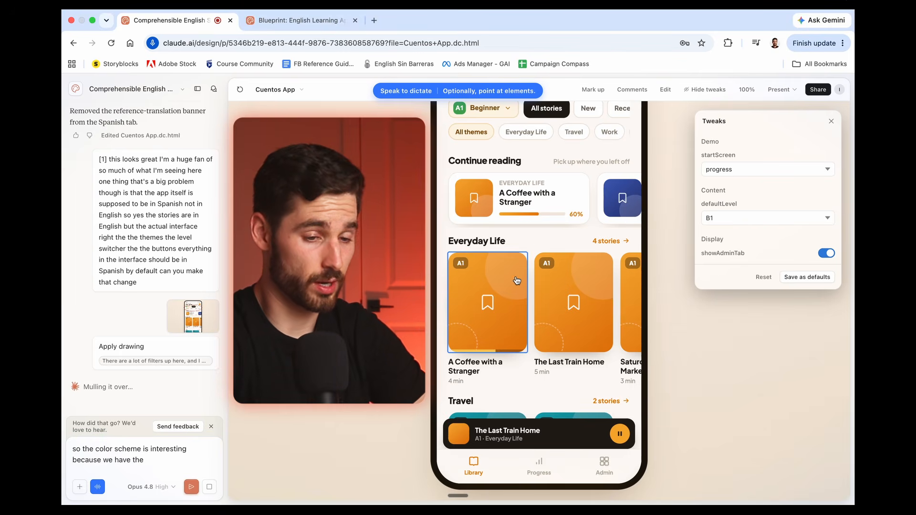
pyautogui.scroll(-5, 516, 280)
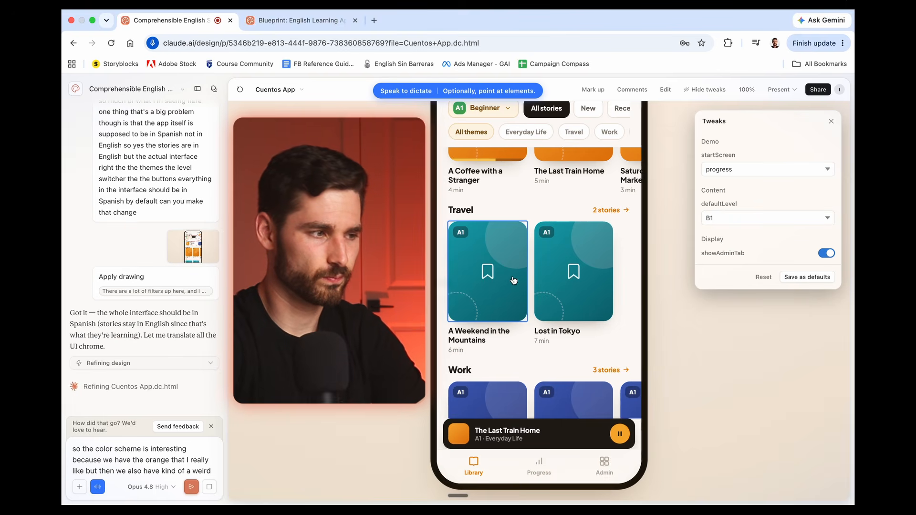
pyautogui.click(513, 280)
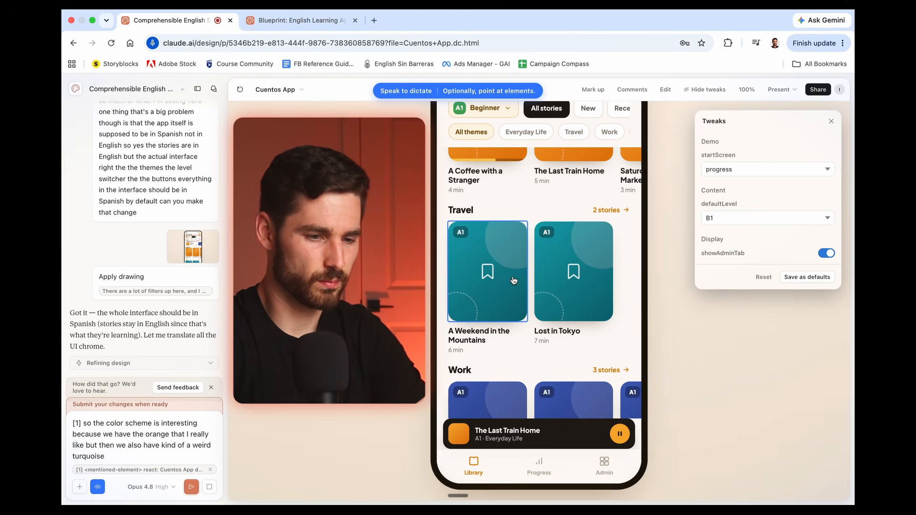
pyautogui.scroll(-4, 513, 280)
pyautogui.scroll(-4, 520, 292)
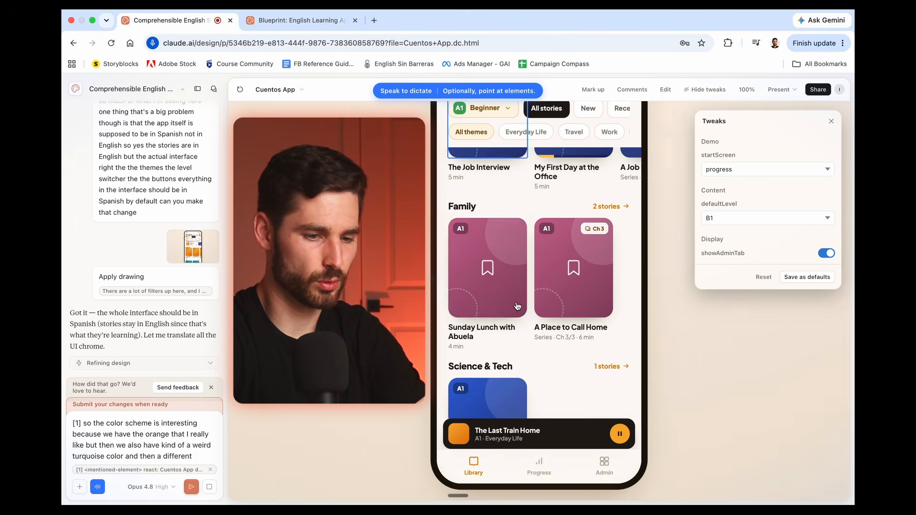
pyautogui.click(521, 293)
pyautogui.scroll(-6, 520, 282)
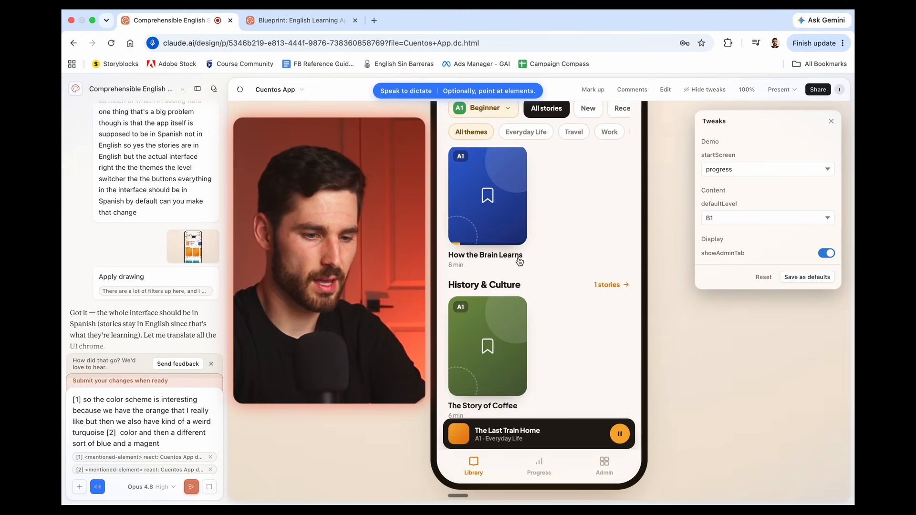
pyautogui.scroll(-1, 519, 267)
pyautogui.click(515, 279)
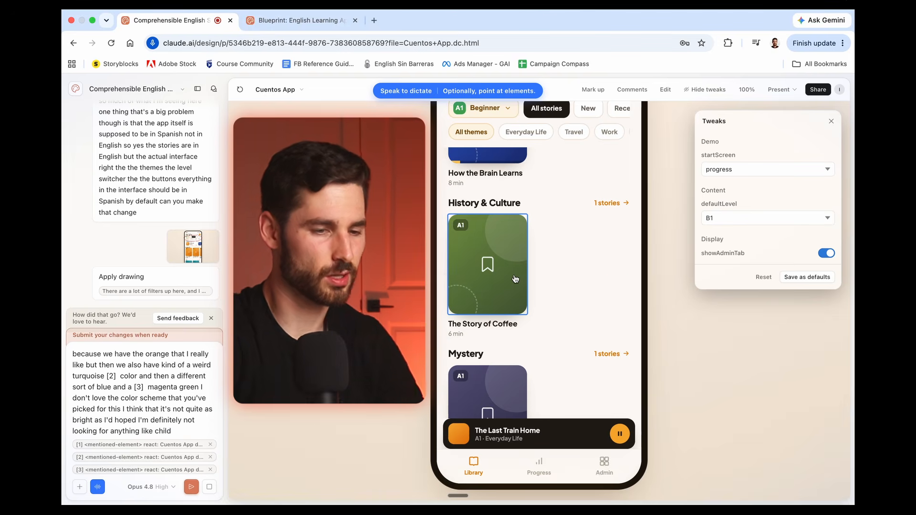
# Step: Check the Cuentos progress page, including the weekly chart and the recently completed stories
pyautogui.scroll(-2, 515, 276)
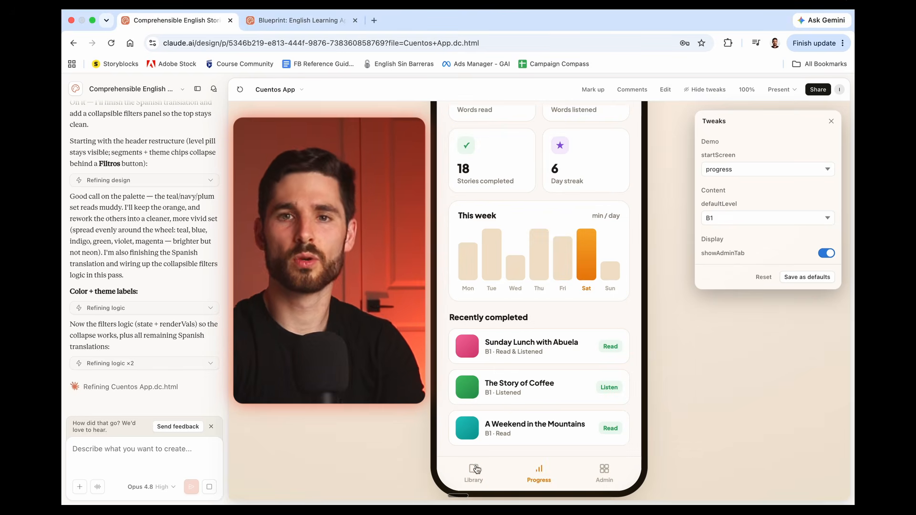
pyautogui.click(474, 472)
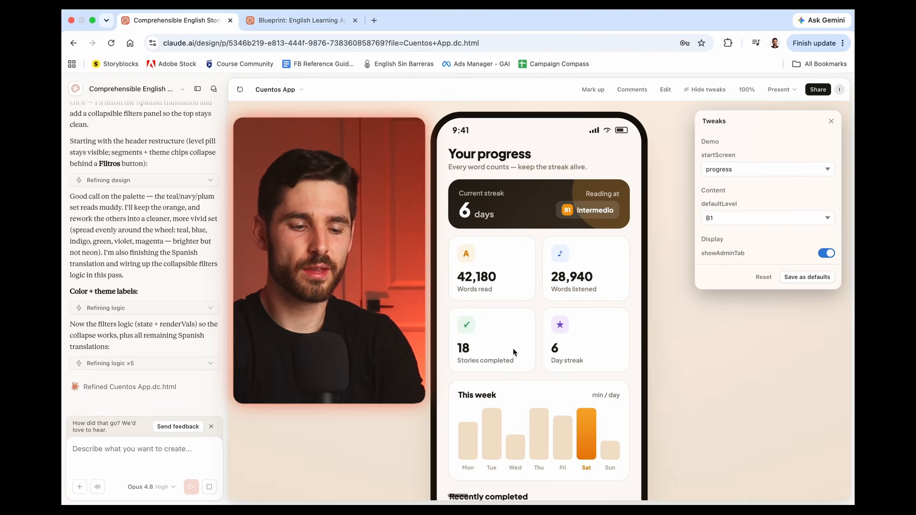
pyautogui.scroll(-5, 503, 368)
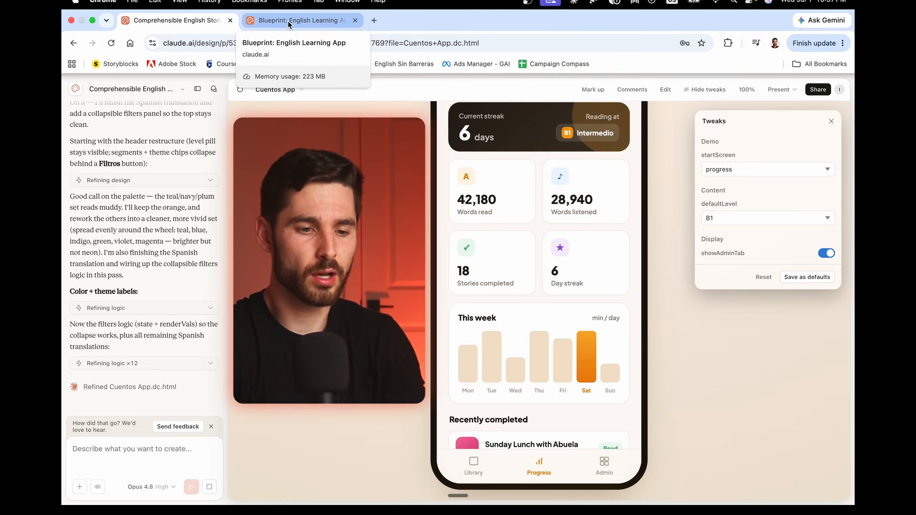
# Step: Switch to the Blueprint: English Learning App project and look through the Comprende library's story cards
pyautogui.click(288, 21)
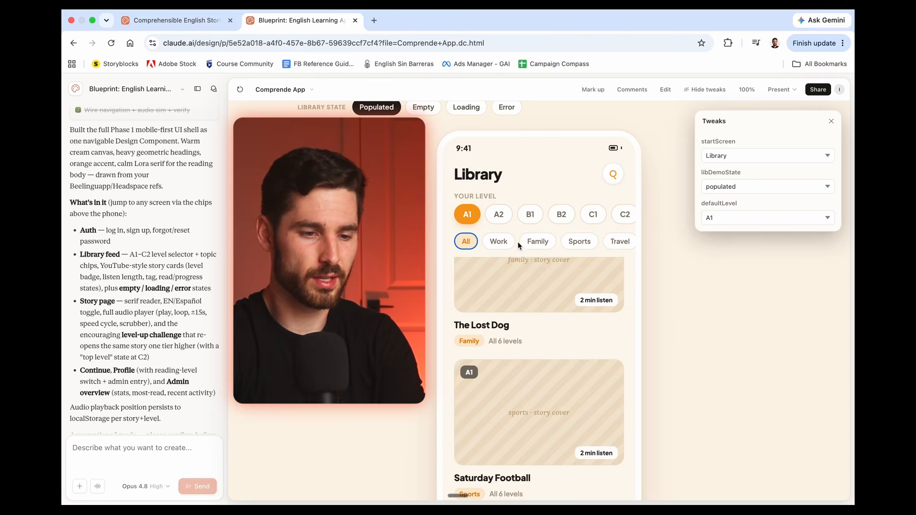
pyautogui.scroll(-2, 512, 228)
pyautogui.scroll(-5, 513, 310)
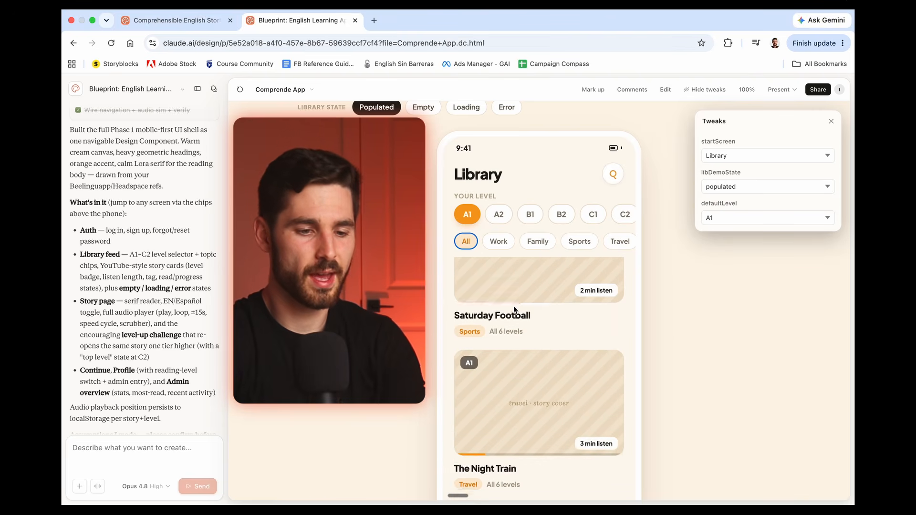
pyautogui.scroll(-5, 444, 271)
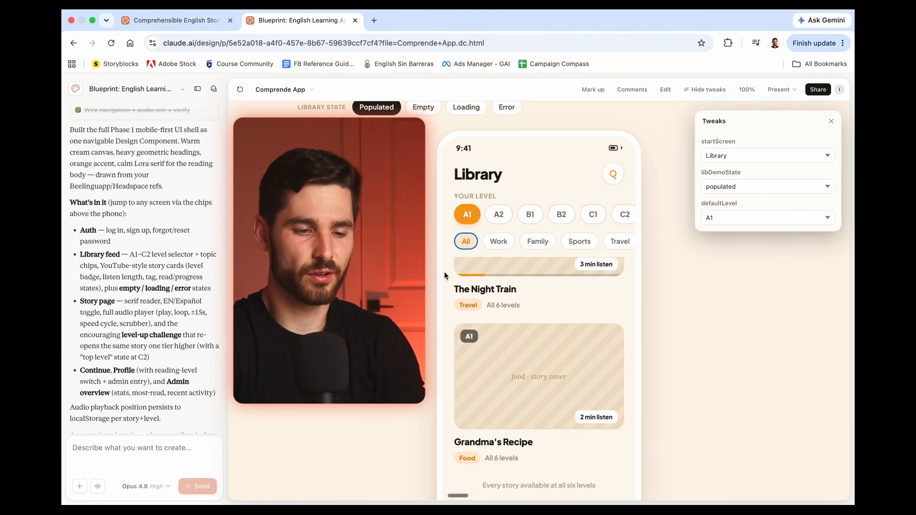
pyautogui.scroll(5, 444, 271)
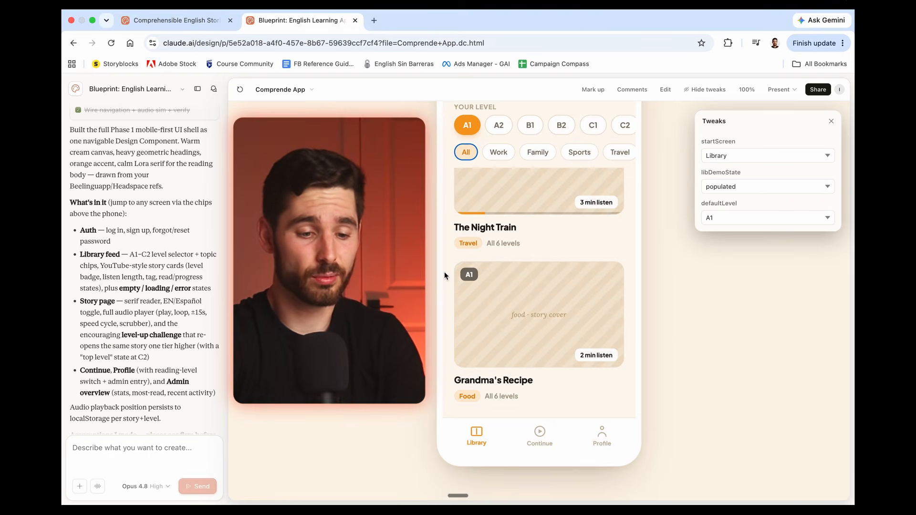
pyautogui.scroll(5, 445, 270)
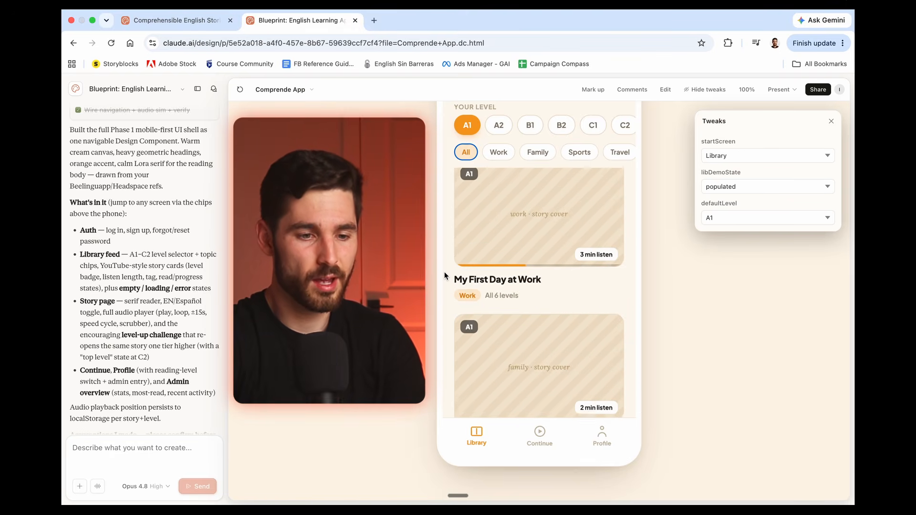
pyautogui.scroll(3, 445, 270)
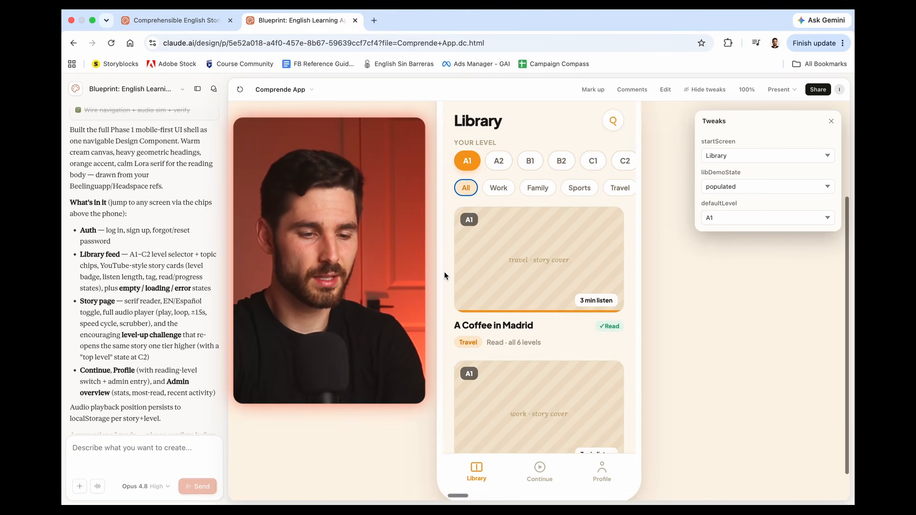
# Step: Open "My First Day at Work" at level A2 from the Work topic and review its English and Español versions
pyautogui.click(499, 169)
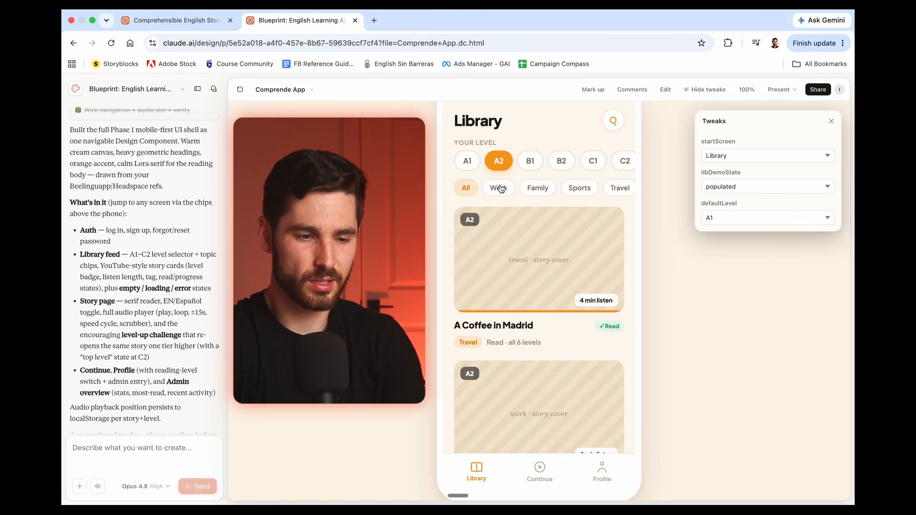
pyautogui.click(499, 187)
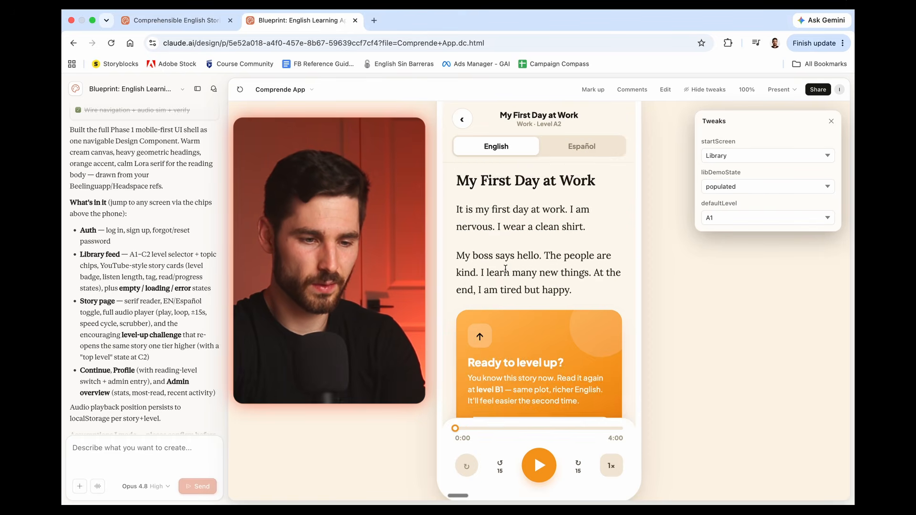
pyautogui.scroll(-3, 506, 260)
pyautogui.scroll(3, 506, 267)
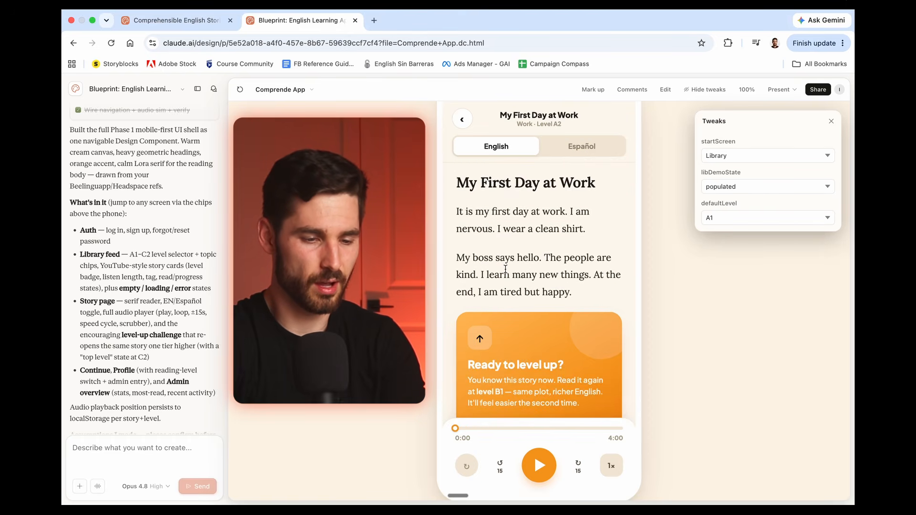
pyautogui.click(591, 156)
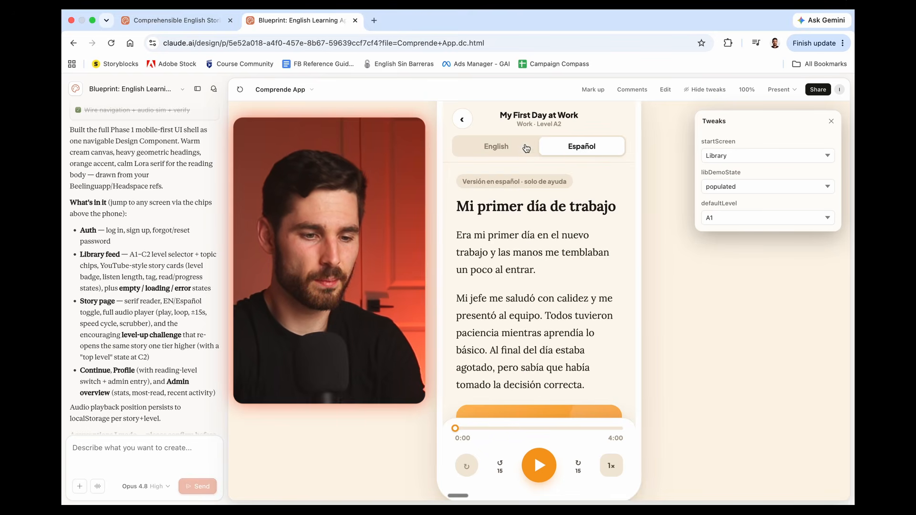
pyautogui.scroll(-3, 528, 249)
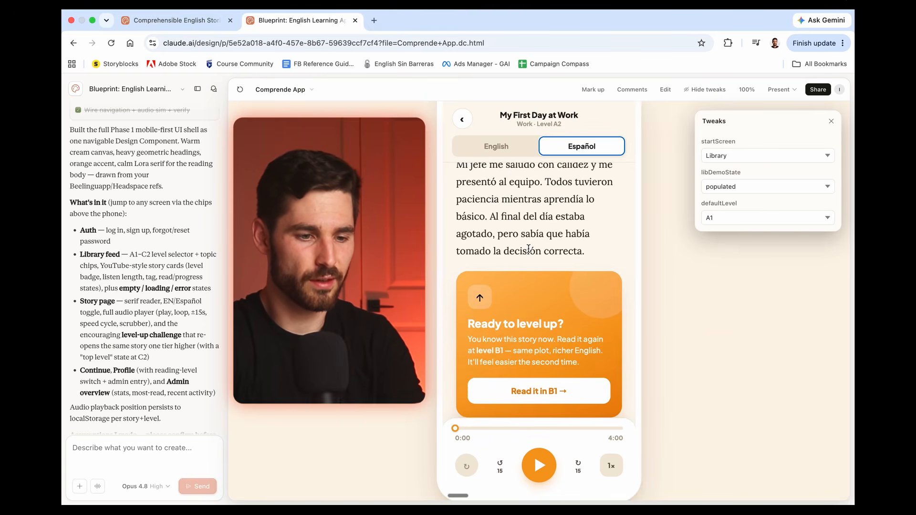
# Step: Return to the Cuentos App project and check the partly translated library and progress pages
pyautogui.hotkey('ctrl', 'shift', 'Tab')
pyautogui.scroll(2, 524, 247)
pyautogui.scroll(-4, 462, 367)
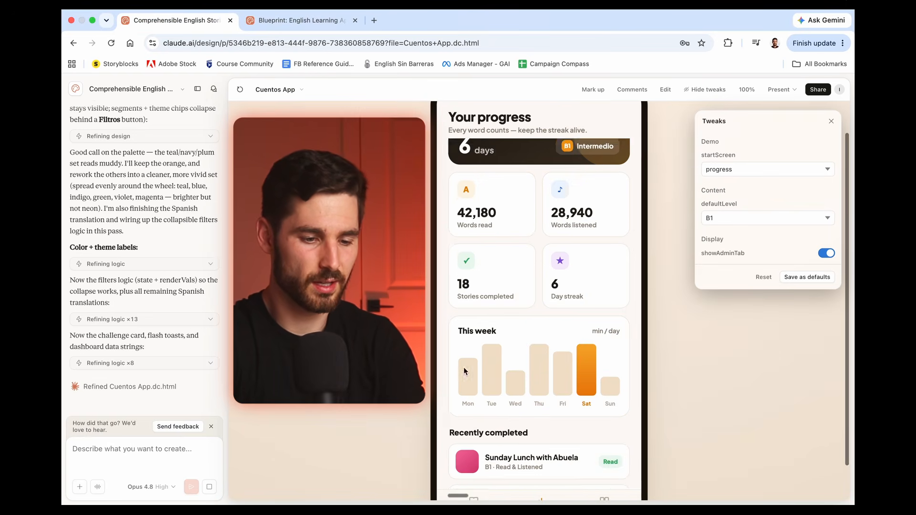
pyautogui.click(467, 464)
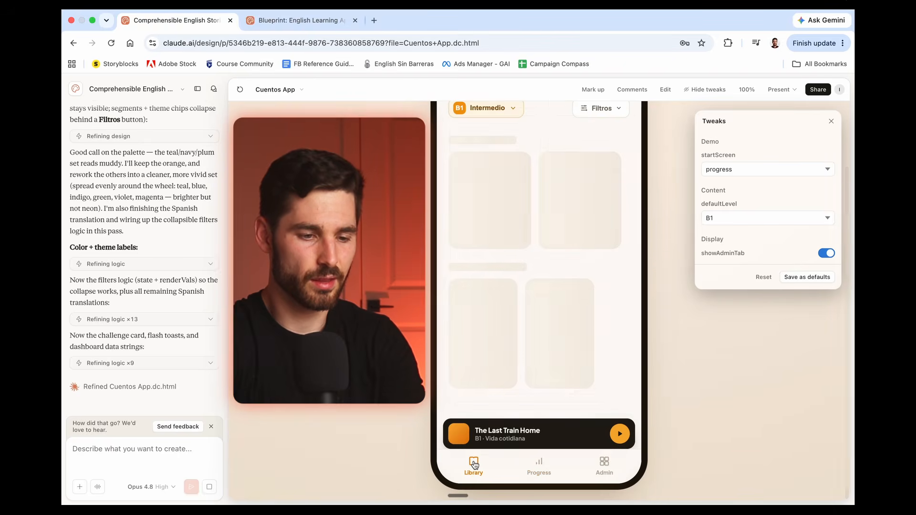
pyautogui.click(503, 342)
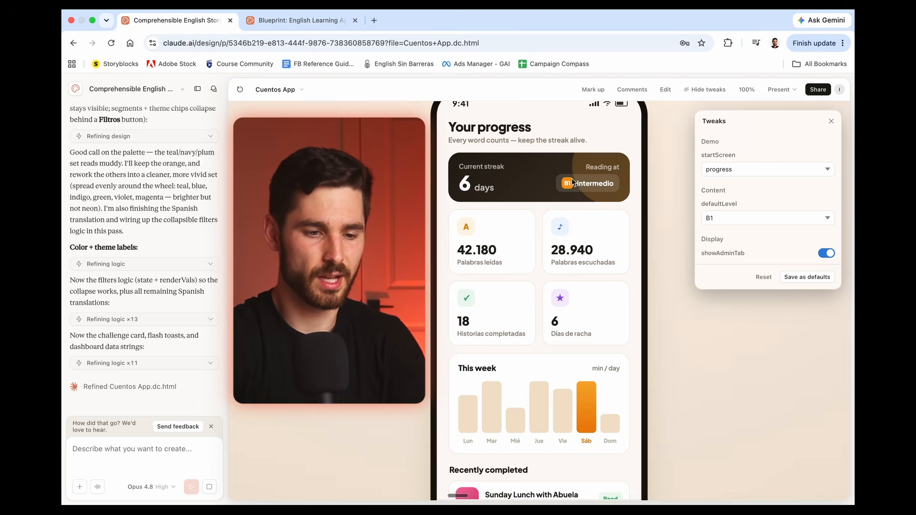
pyautogui.scroll(-3, 539, 221)
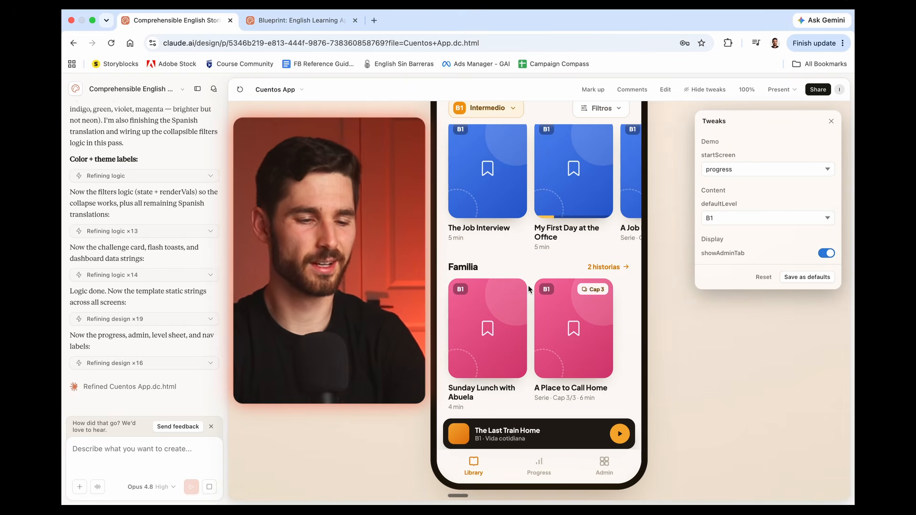
# Step: Compare the new cover colors across the library's Familia, Trabajo, Viajes and Vida cotidiana rows
pyautogui.scroll(3, 528, 288)
pyautogui.scroll(2, 528, 289)
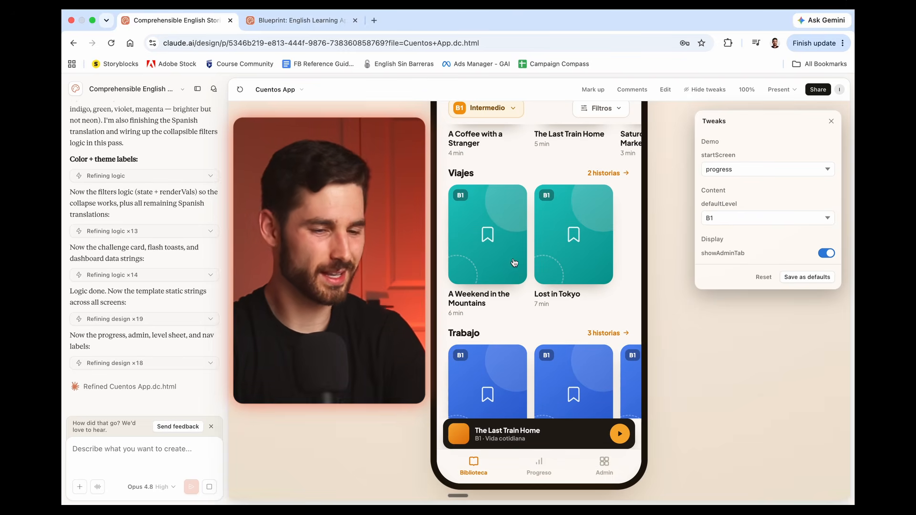
pyautogui.scroll(2, 513, 258)
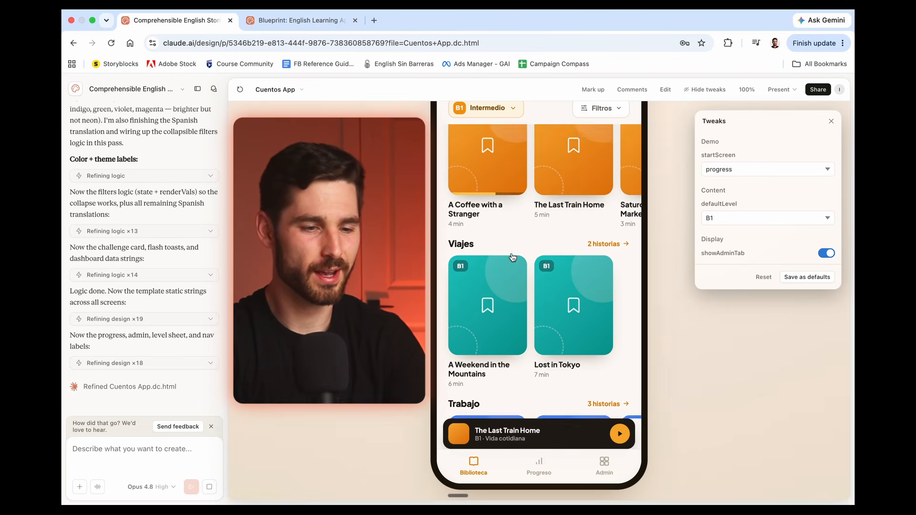
pyautogui.scroll(-2, 509, 265)
pyautogui.scroll(-5, 508, 270)
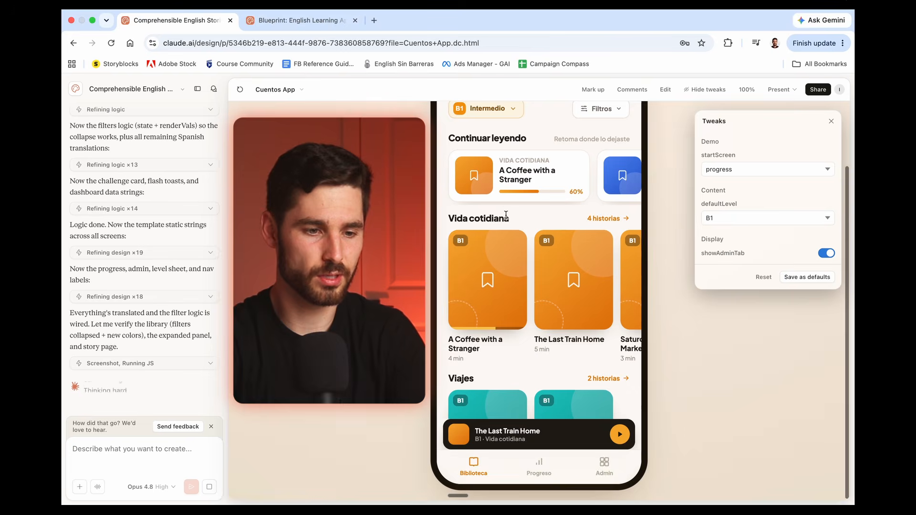
# Step: Check the translated level chooser keeping B1 Intermedio, decline saving the password, and open the Progreso page
pyautogui.click(514, 186)
pyautogui.scroll(-3, 508, 334)
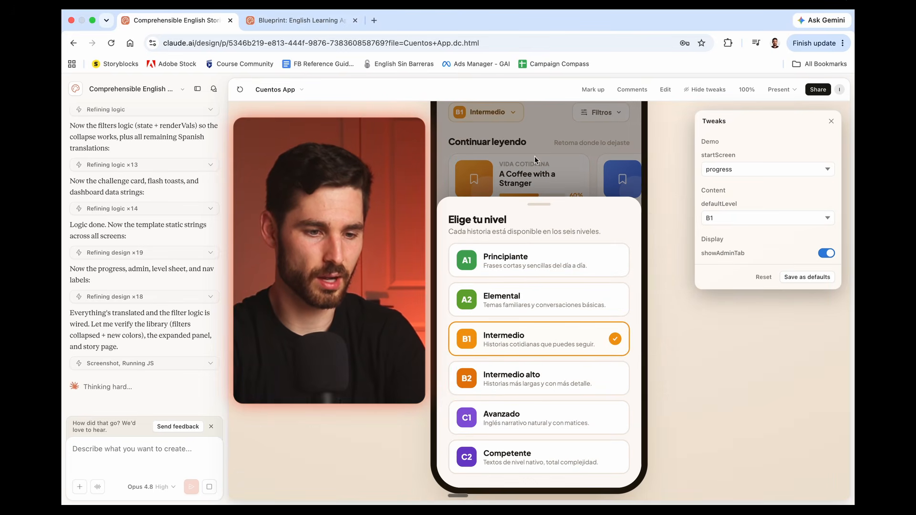
pyautogui.click(479, 329)
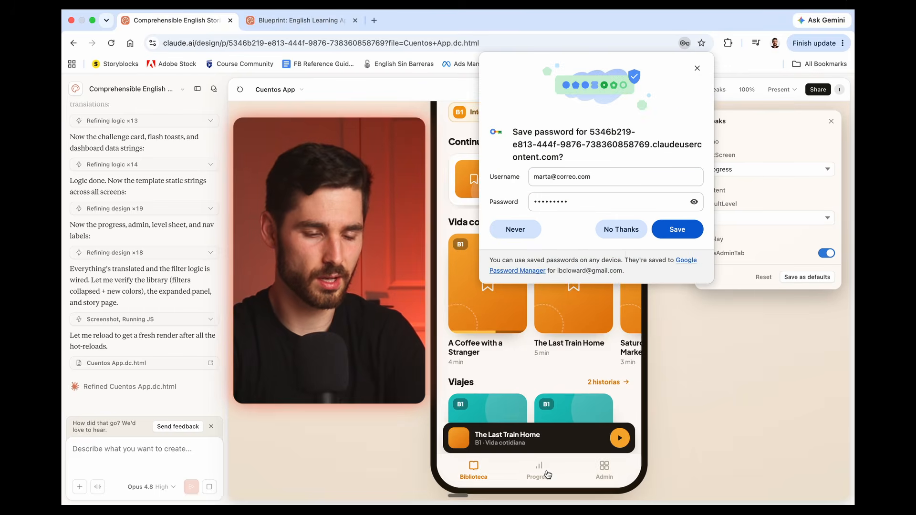
pyautogui.click(621, 230)
pyautogui.click(539, 468)
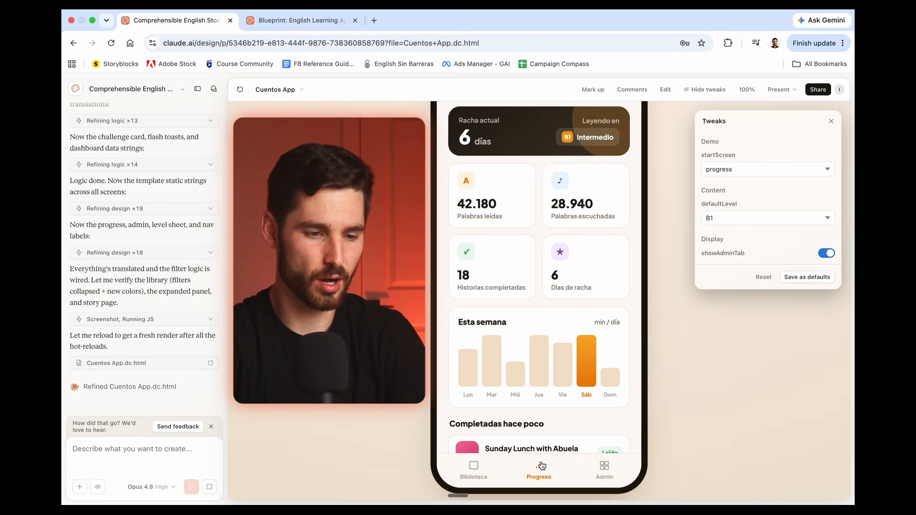
# Step: Review the Progreso page's statistics, Esta semana chart and Completadas hace poco list, and return to the Biblioteca page
pyautogui.scroll(2, 539, 254)
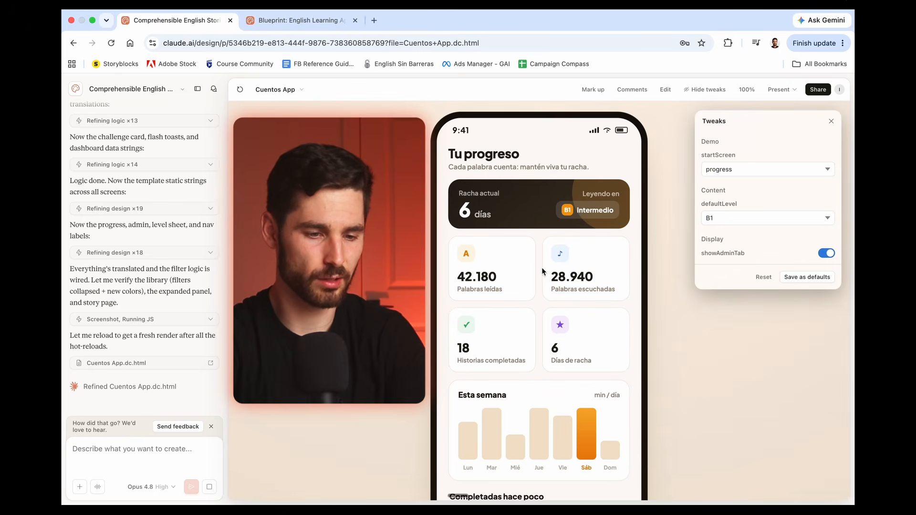
pyautogui.scroll(-1, 543, 269)
pyautogui.scroll(-5, 530, 275)
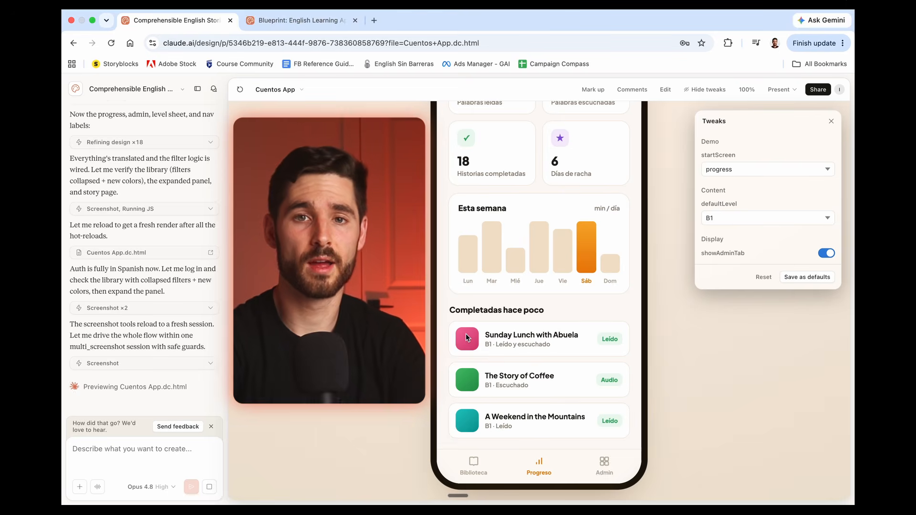
pyautogui.scroll(1, 465, 334)
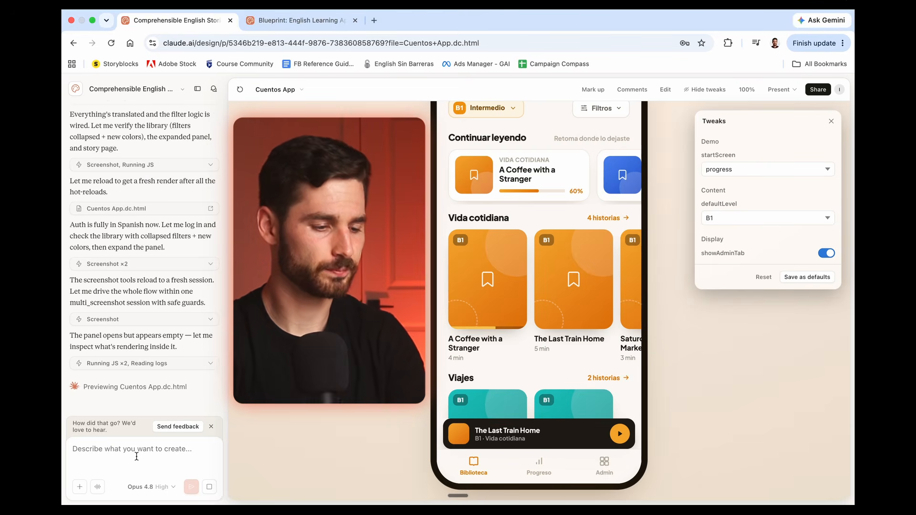
# Step: Dictate and send a request for a detailed design system stored in one spot with no hardcoded design elements, and read through the reply
pyautogui.click(97, 487)
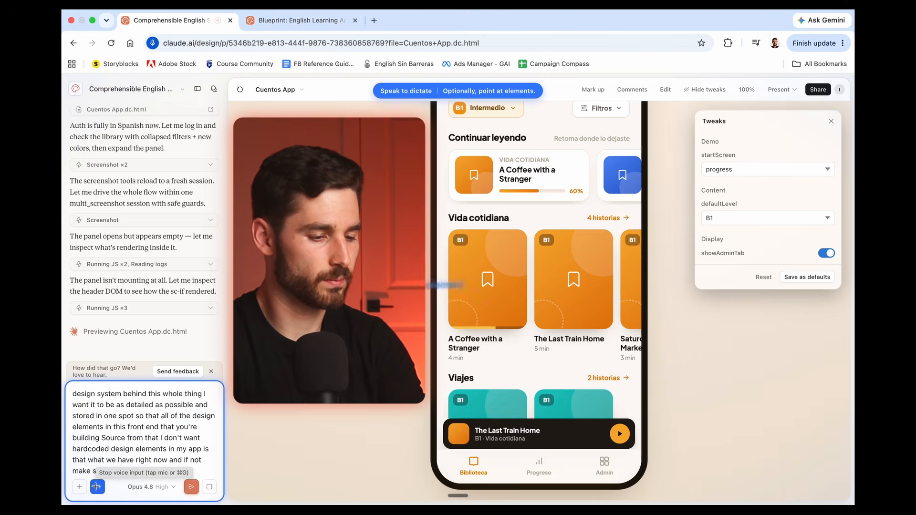
pyautogui.click(97, 486)
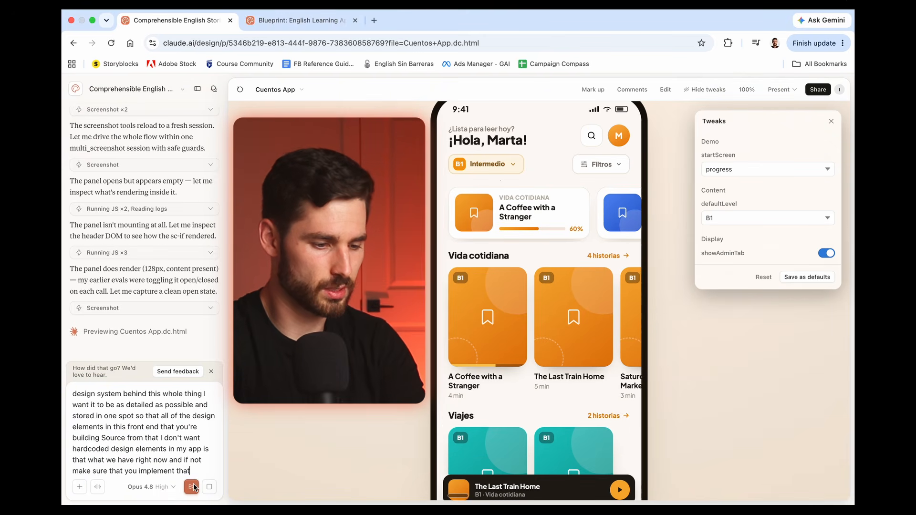
pyautogui.click(191, 486)
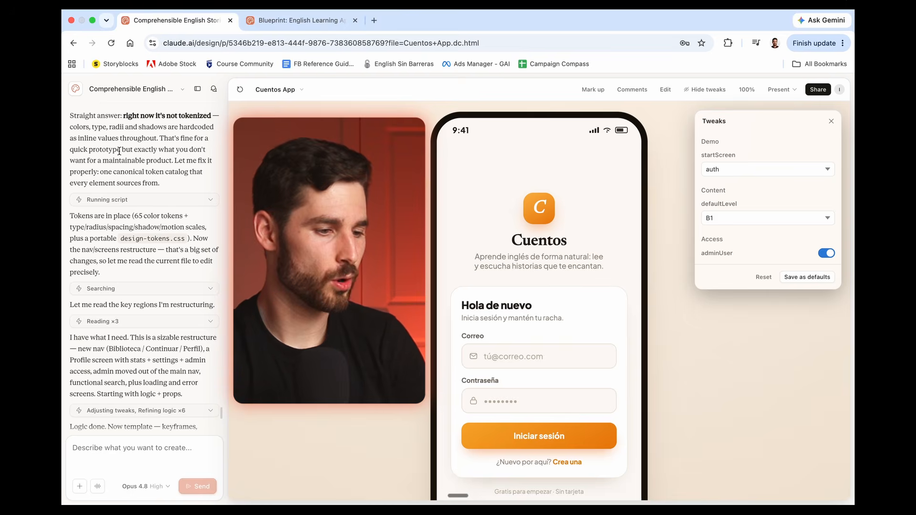
pyautogui.scroll(-2, 153, 188)
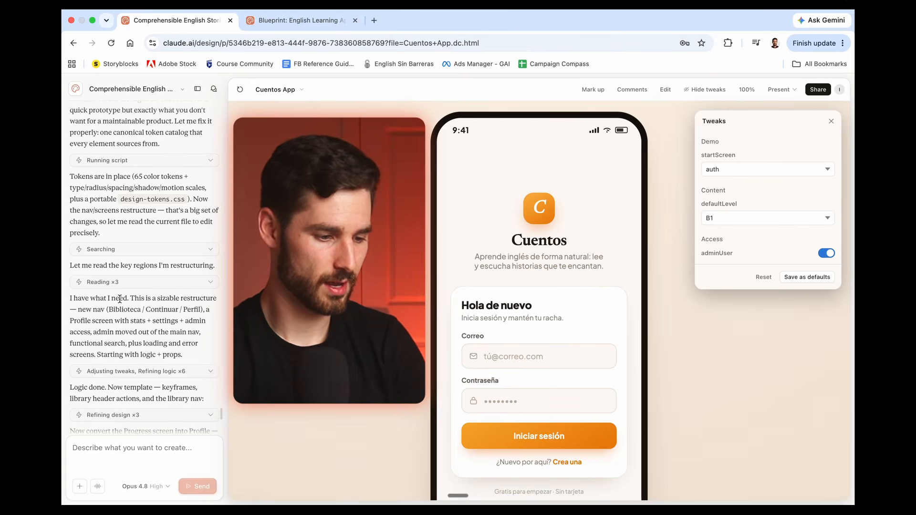
pyautogui.scroll(-10, 128, 286)
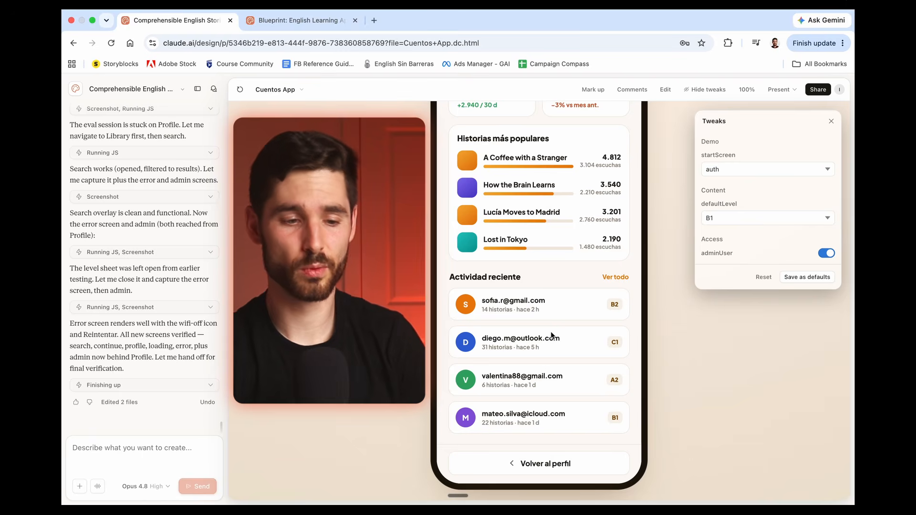
# Step: Inspect the properties of the story title and bar element under Historias más populares in edit mode, and leave the mode
pyautogui.click(665, 90)
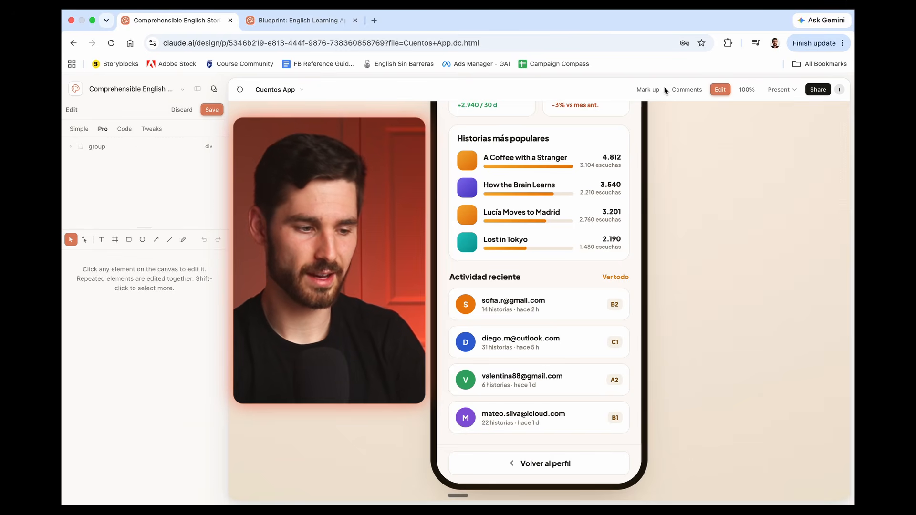
pyautogui.click(550, 194)
pyautogui.scroll(-5, 100, 384)
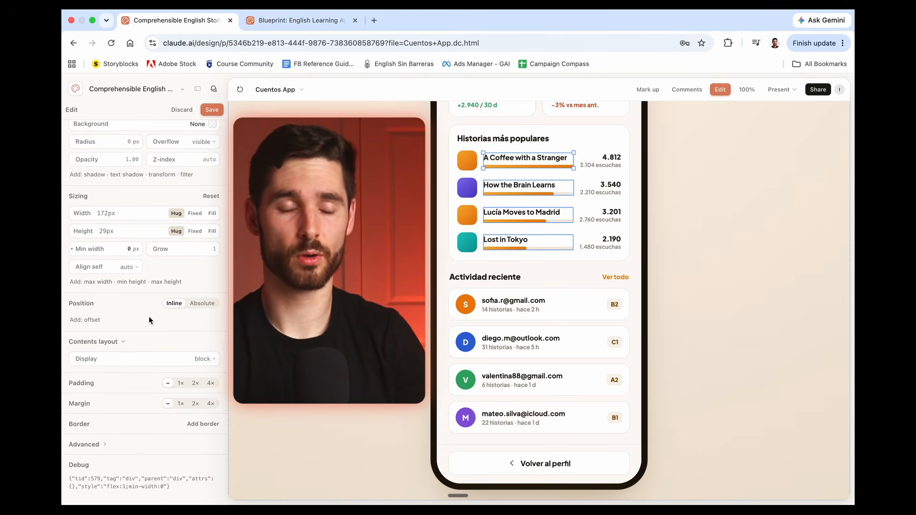
pyautogui.click(719, 89)
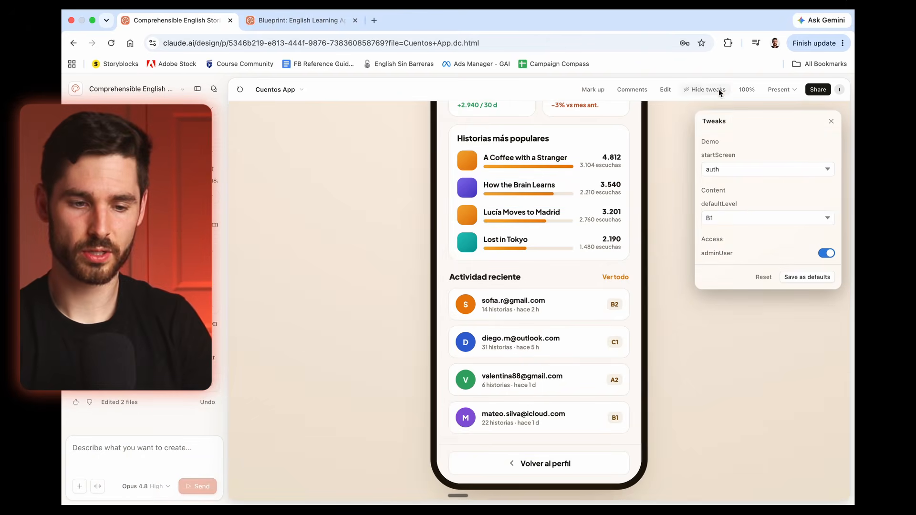
# Step: Look through the Cuentos App sharing options, including the export formats and the destinations that can be added
pyautogui.click(814, 92)
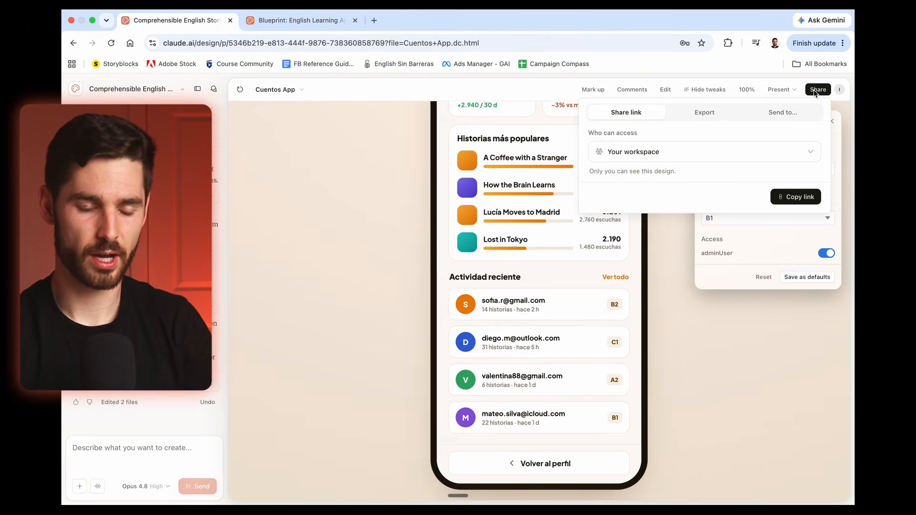
pyautogui.click(701, 111)
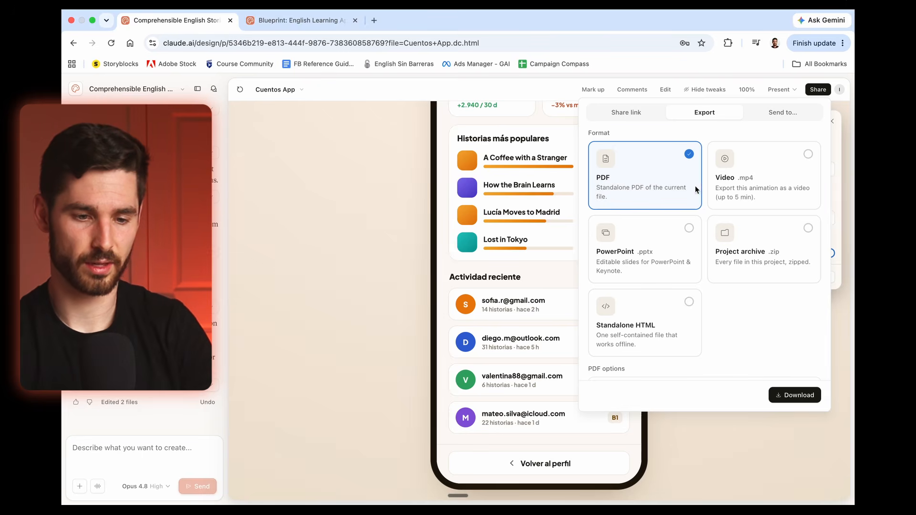
pyautogui.click(777, 112)
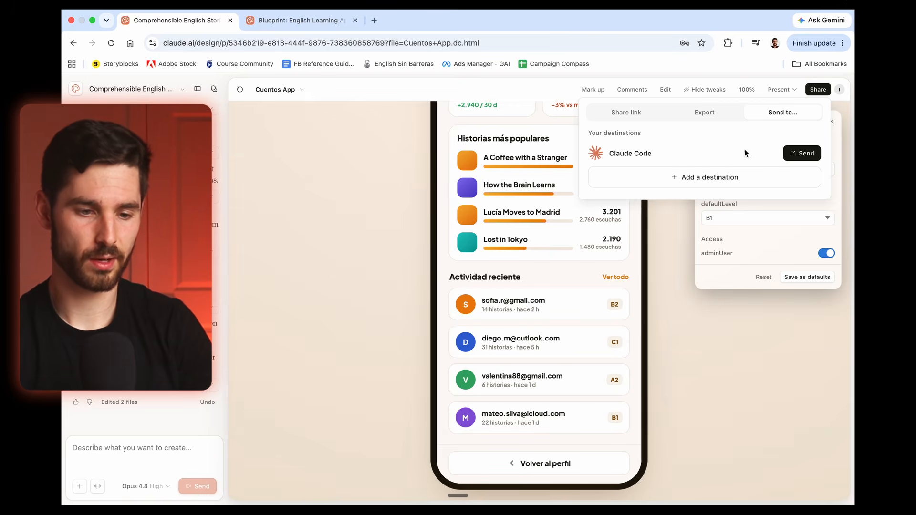
pyautogui.click(725, 176)
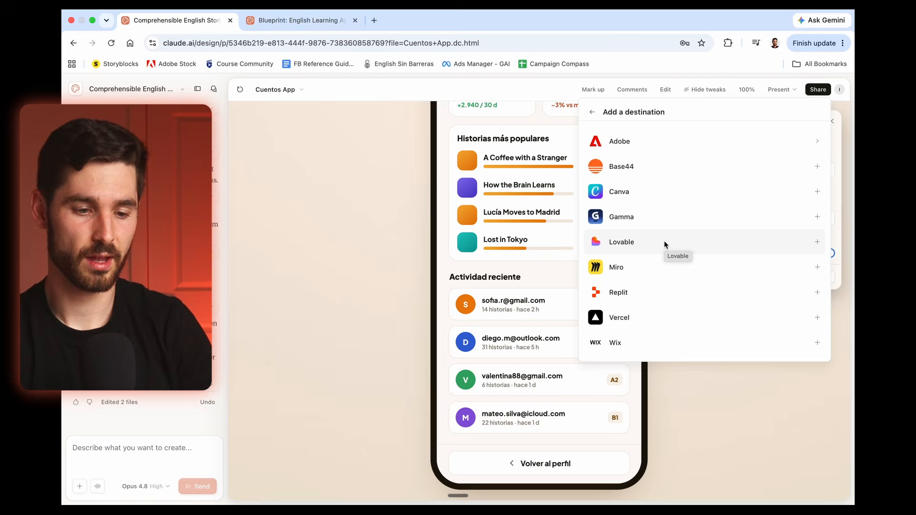
pyautogui.click(592, 112)
# Step: Copy the local coding agent prompt for sending Cuentos App to Claude Code and paste it into the Claude Code chat in the code editor
pyautogui.click(806, 154)
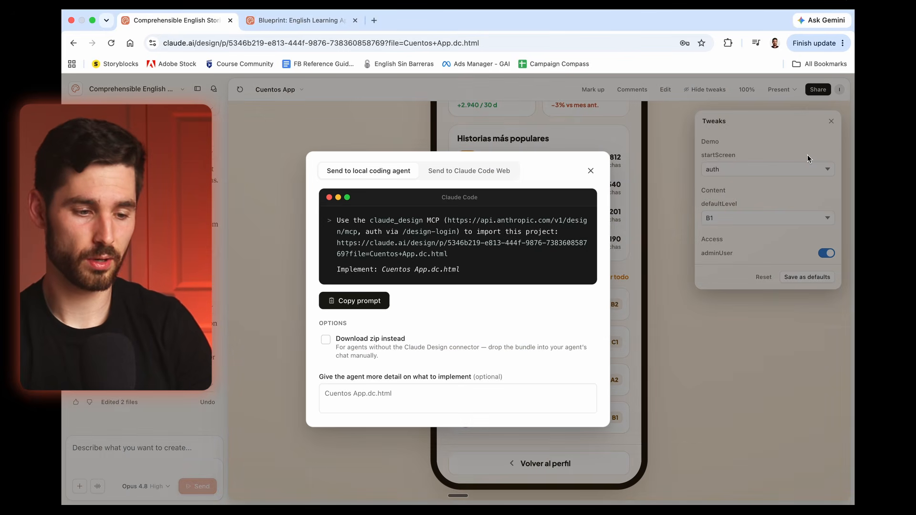
pyautogui.click(363, 301)
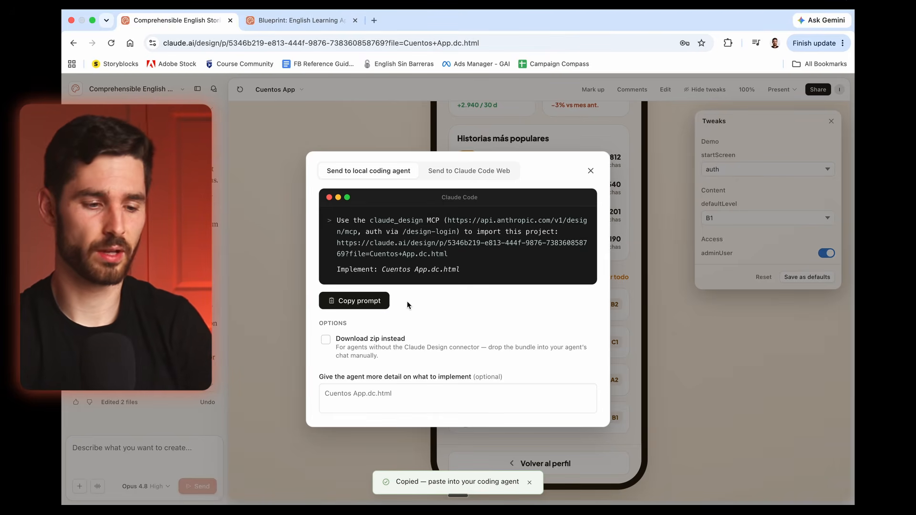
pyautogui.hotkey('ctrl', 'Left')
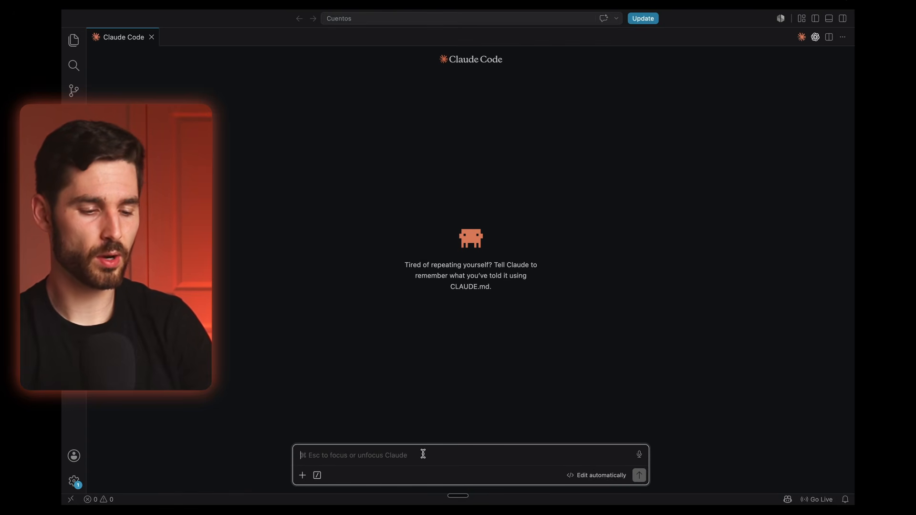
pyautogui.press('super+v')
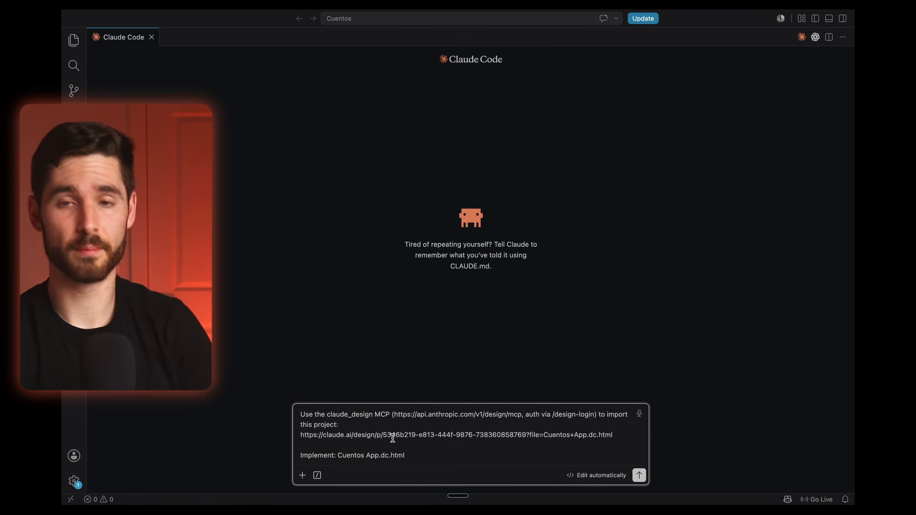
# Step: Copy the English stories blueprint from the Blueprint builder tool chat in Claude and return to the Claude Code chat
pyautogui.hotkey('ctrl', 'Right')
pyautogui.hotkey('ctrl', 'Right')
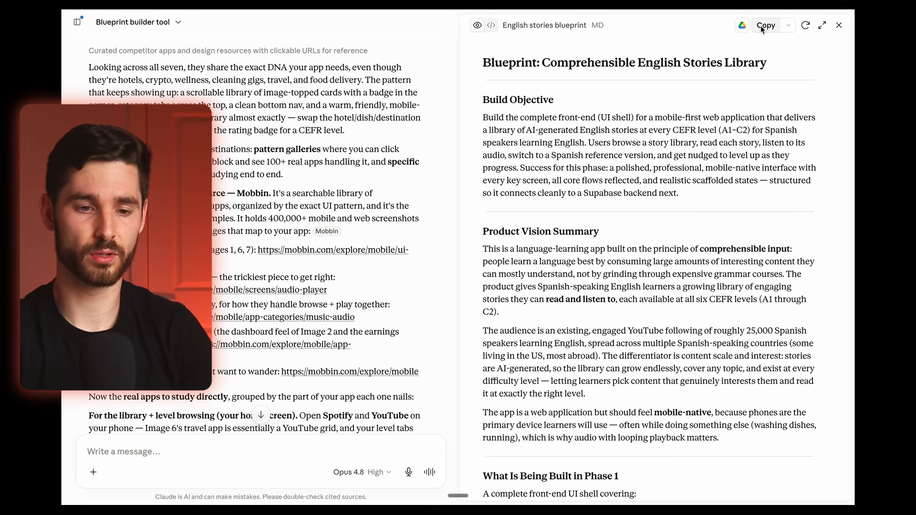
pyautogui.click(761, 28)
pyautogui.hotkey('ctrl', 'Left')
pyautogui.hotkey('ctrl', 'Left')
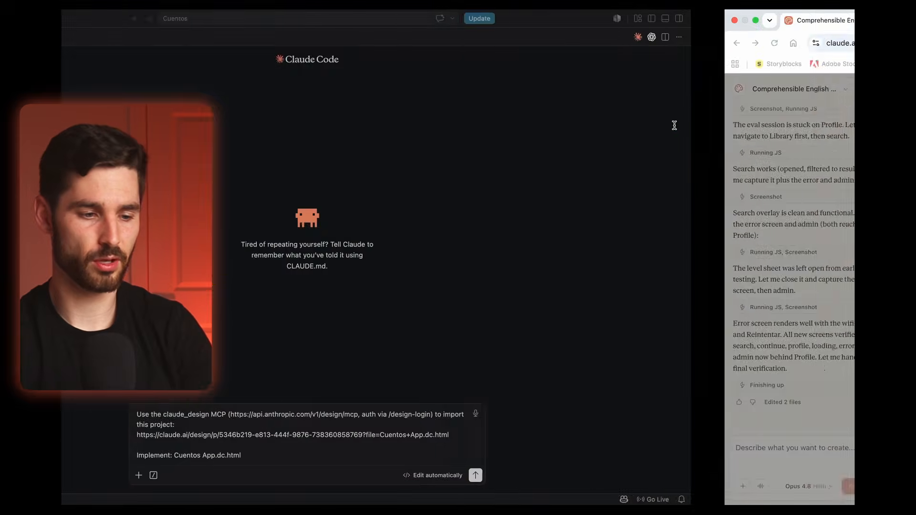
pyautogui.hotkey('ctrl', 'Left')
pyautogui.hotkey('ctrl', 'Right')
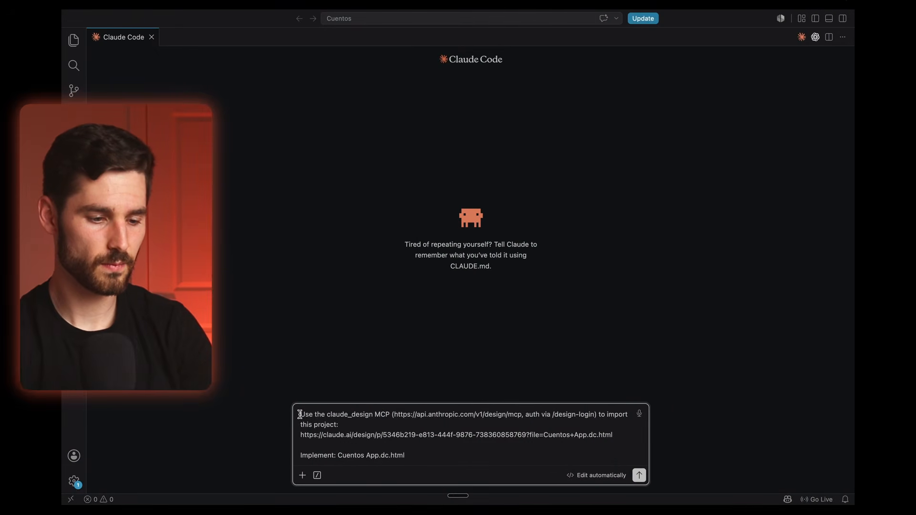
# Step: Paste the copied blueprint above the claude_design import instructions, separated by a blank line
pyautogui.hotkey('shift', 'Return')
pyautogui.hotkey('shift', 'Return')
pyautogui.click(309, 394)
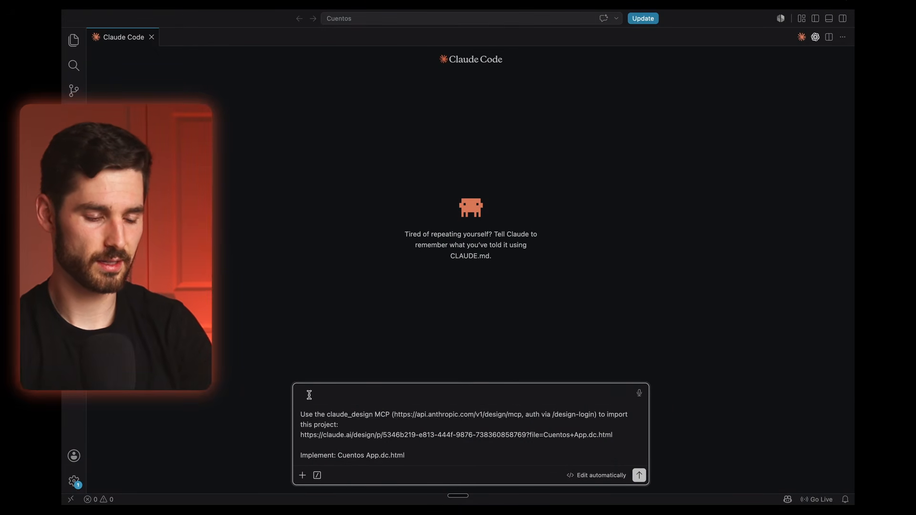
pyautogui.press('super+v')
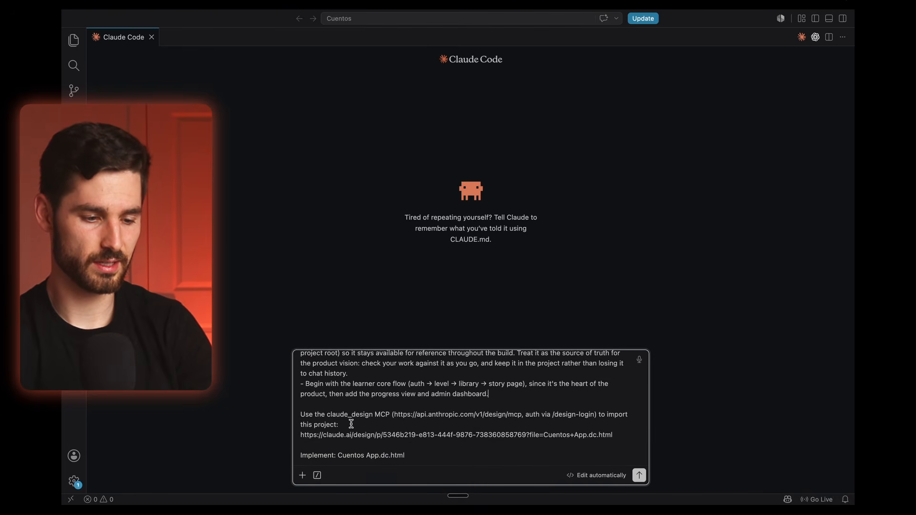
# Step: Dictate before the import instructions that the entire design is already built with Claude Design and should be the starting point to build off
pyautogui.click(305, 416)
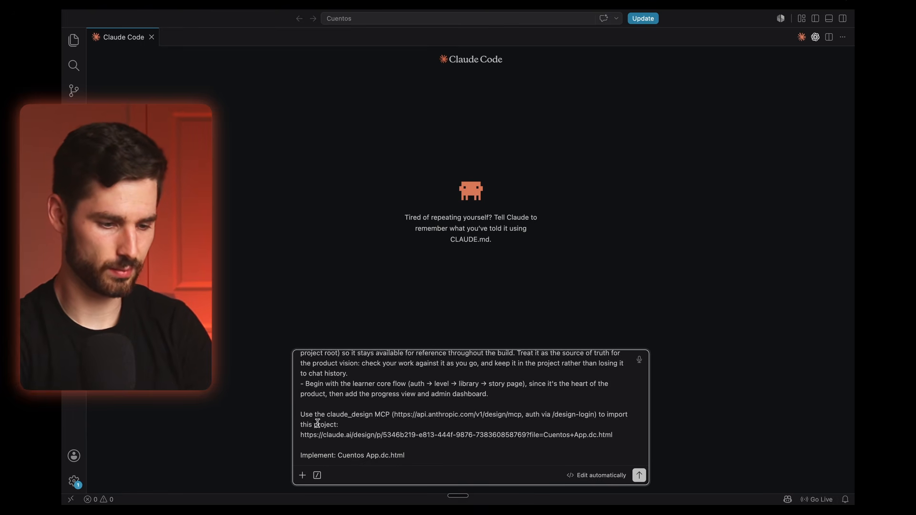
pyautogui.press('Left')
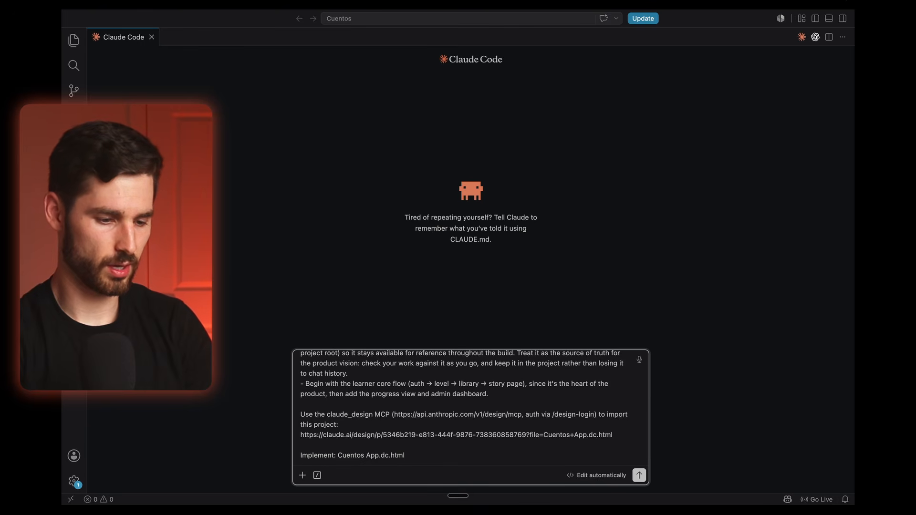
pyautogui.press('BackSpace')
pyautogui.press('fn')
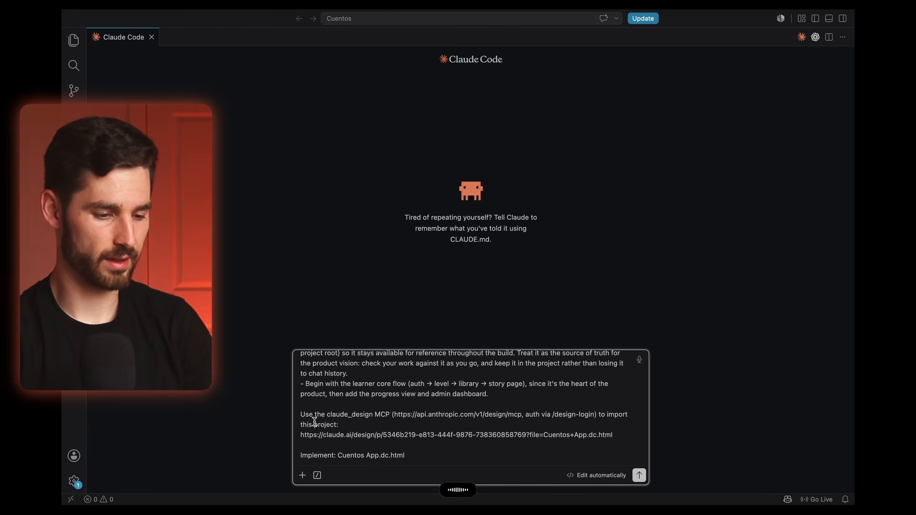
# Step: Examine the blueprint sections in the combined prompt, from the build instructions up through the learner flow and story page descriptions
pyautogui.scroll(5, 397, 411)
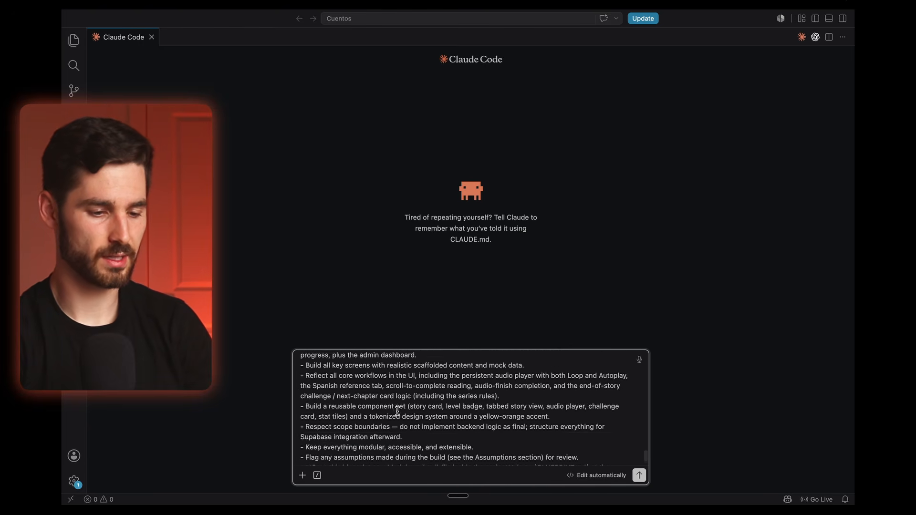
pyautogui.scroll(15, 397, 411)
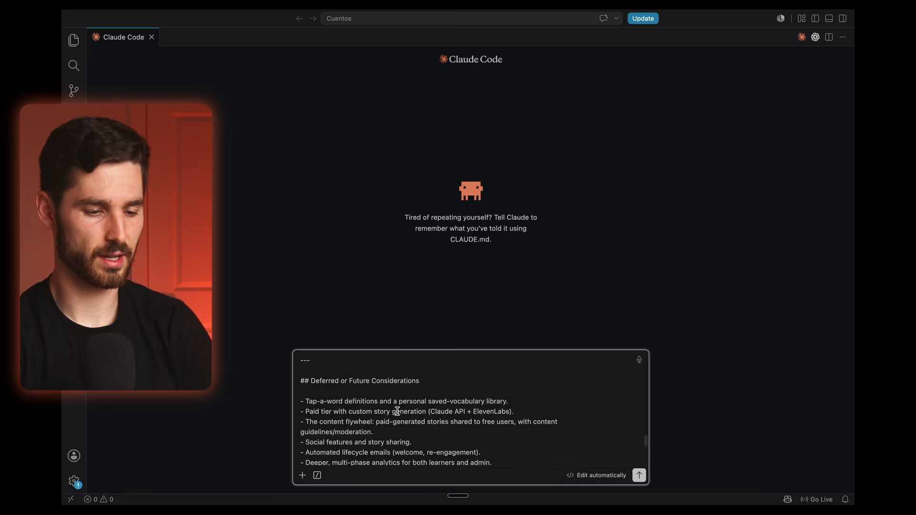
pyautogui.scroll(15, 397, 411)
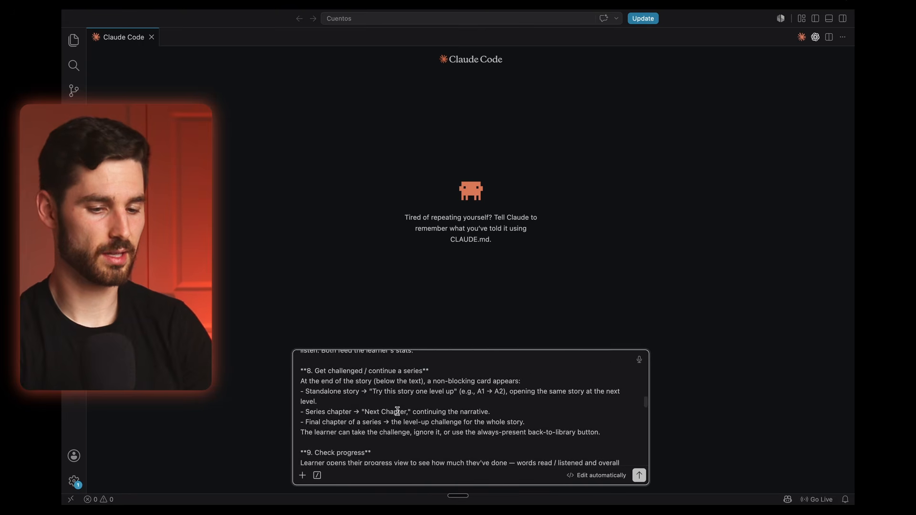
pyautogui.scroll(-15, 397, 411)
pyautogui.scroll(20, 398, 411)
pyautogui.scroll(-20, 397, 411)
pyautogui.scroll(15, 397, 412)
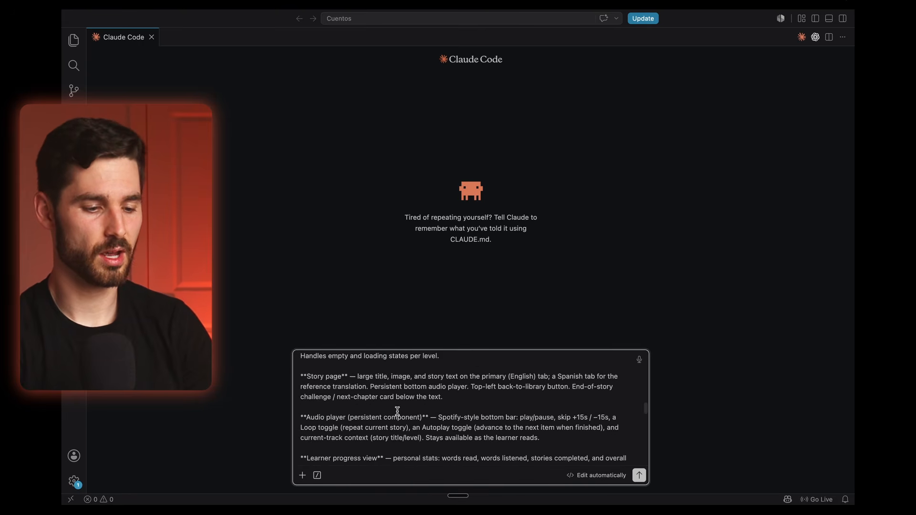
pyautogui.scroll(-20, 398, 411)
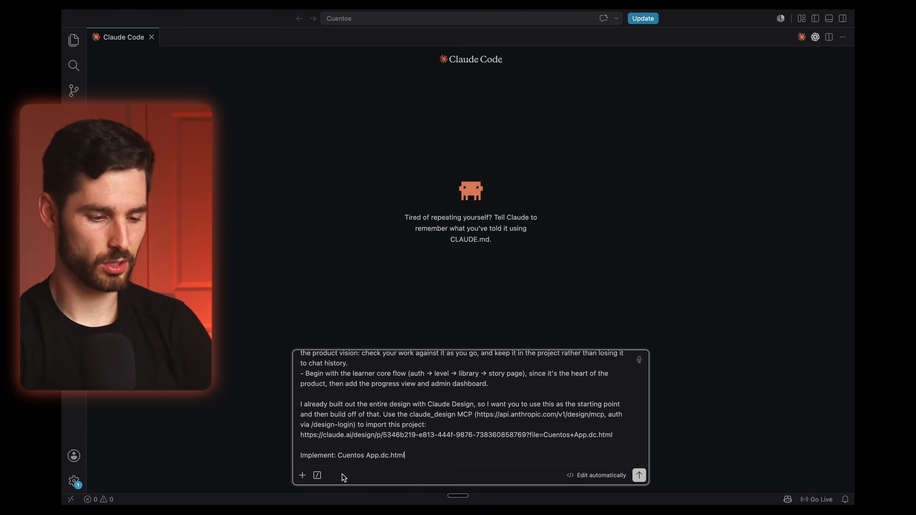
# Step: Check the model and effort settings without changing them, and send the combined prompt to Claude Code
pyautogui.click(317, 475)
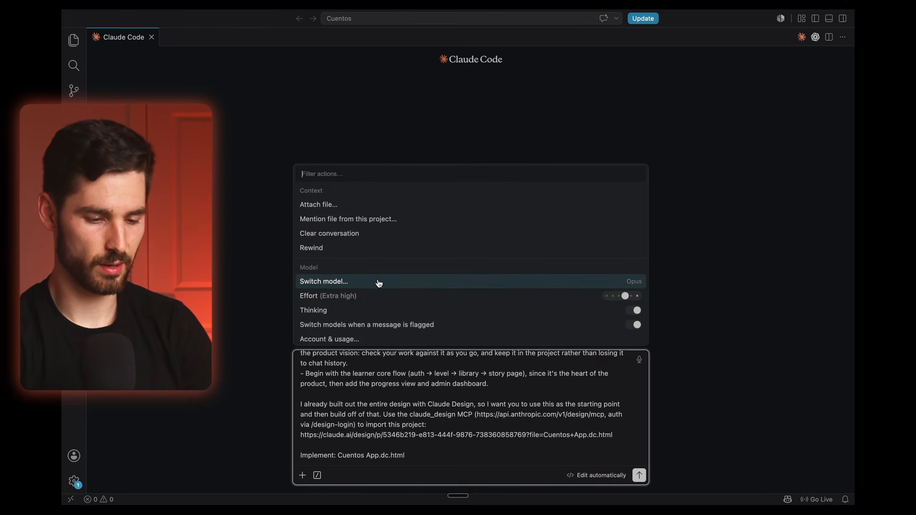
pyautogui.click(422, 451)
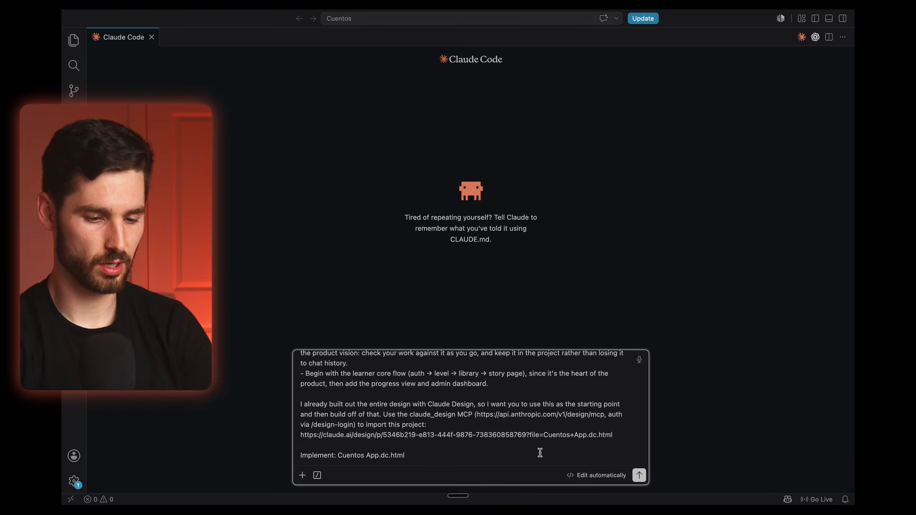
pyautogui.click(639, 475)
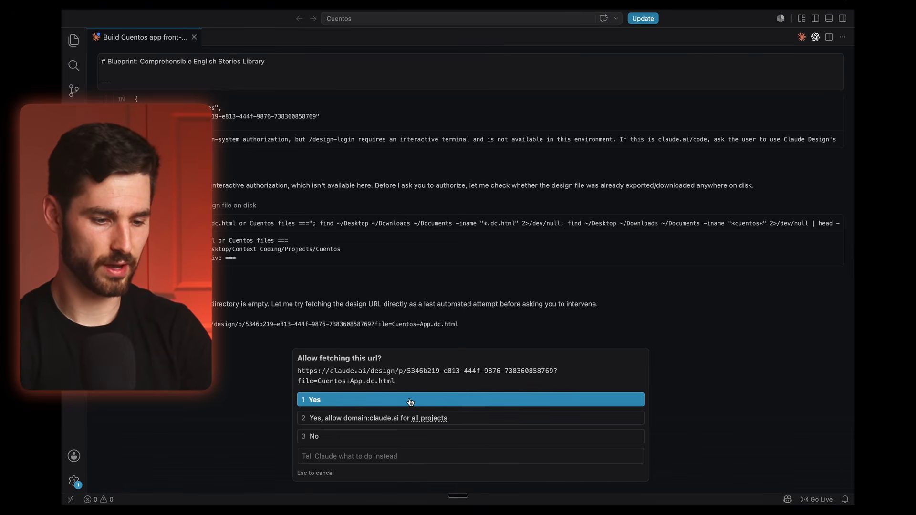
# Step: Allow Claude Code to fetch from claude.ai for all projects, and choose authorizing the MCP as the way to import the Cuentos design
pyautogui.click(461, 416)
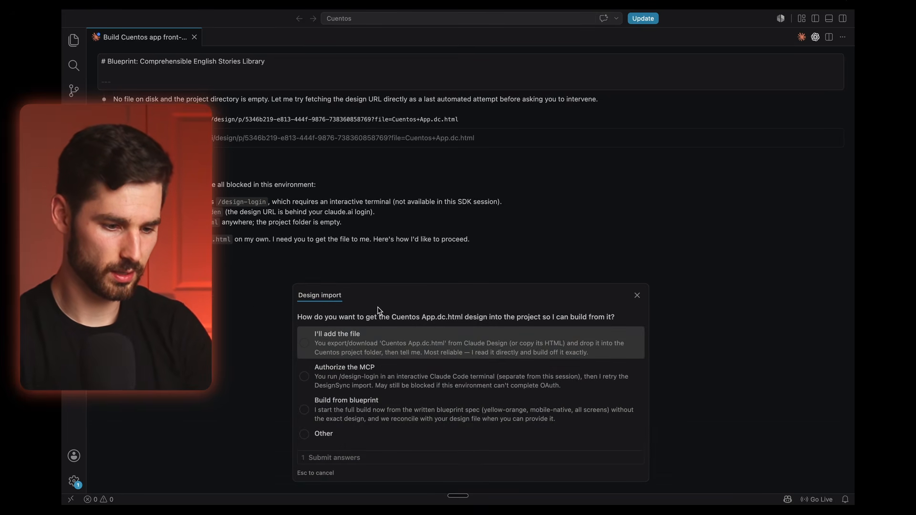
pyautogui.click(406, 376)
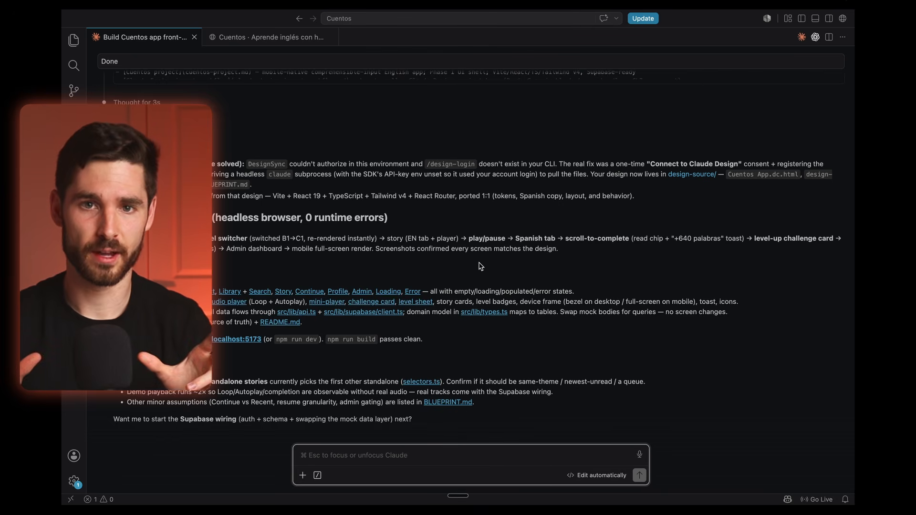
# Step: Open the built Cuentos preview, pass the login screen, select the A1 Principiante level, and continue to the story library
pyautogui.click(292, 41)
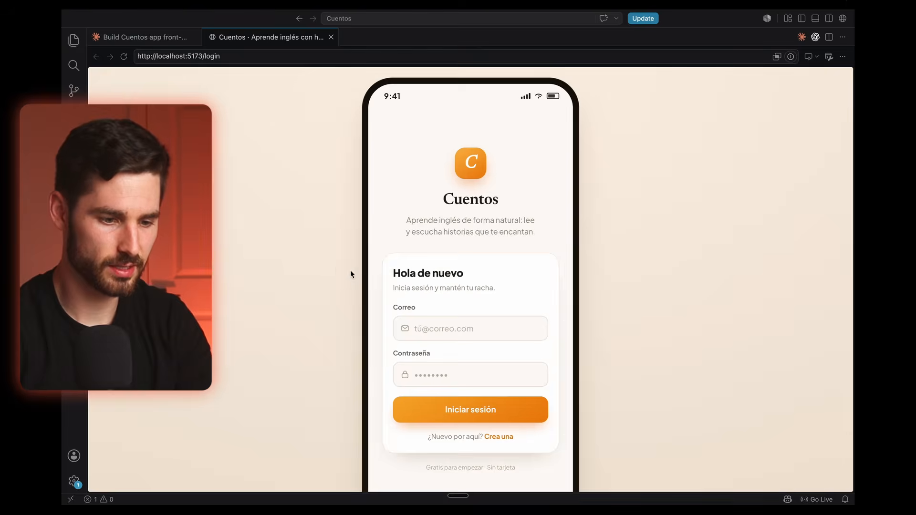
pyautogui.scroll(-2, 395, 286)
pyautogui.click(451, 369)
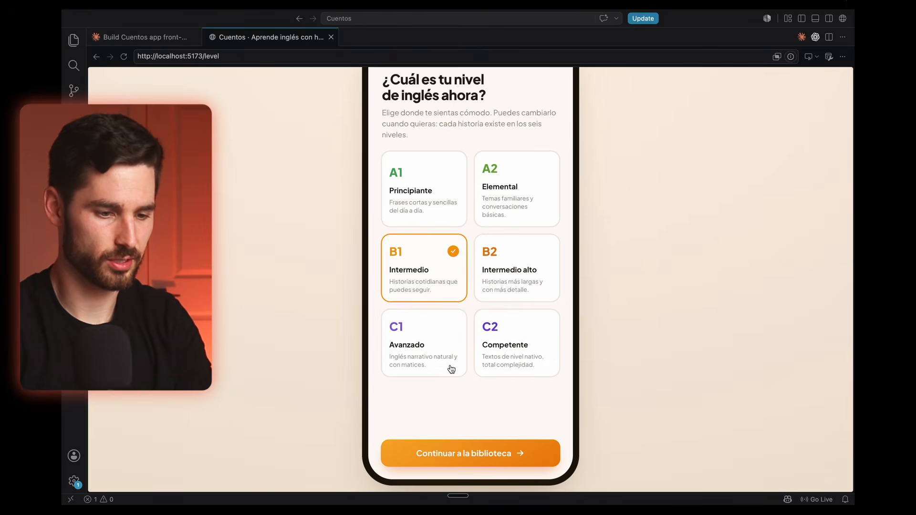
pyautogui.scroll(2, 456, 387)
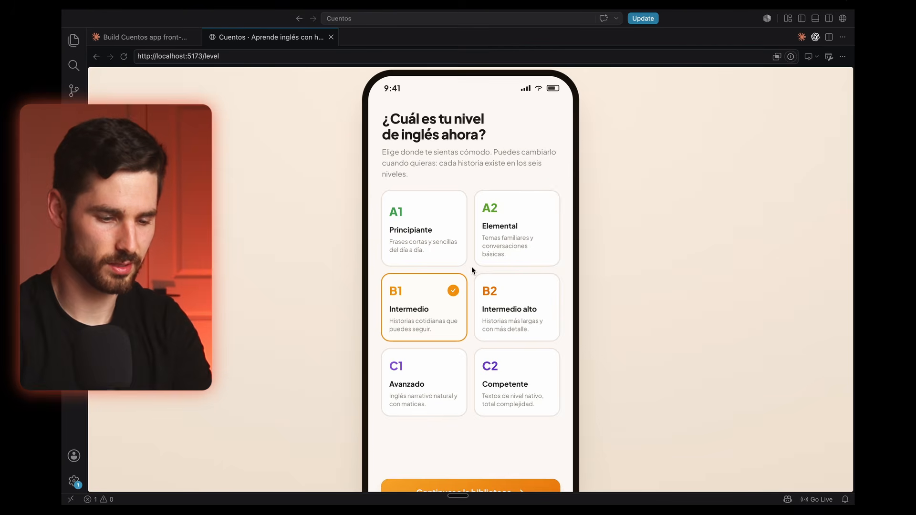
pyautogui.scroll(-1, 471, 266)
pyautogui.click(442, 232)
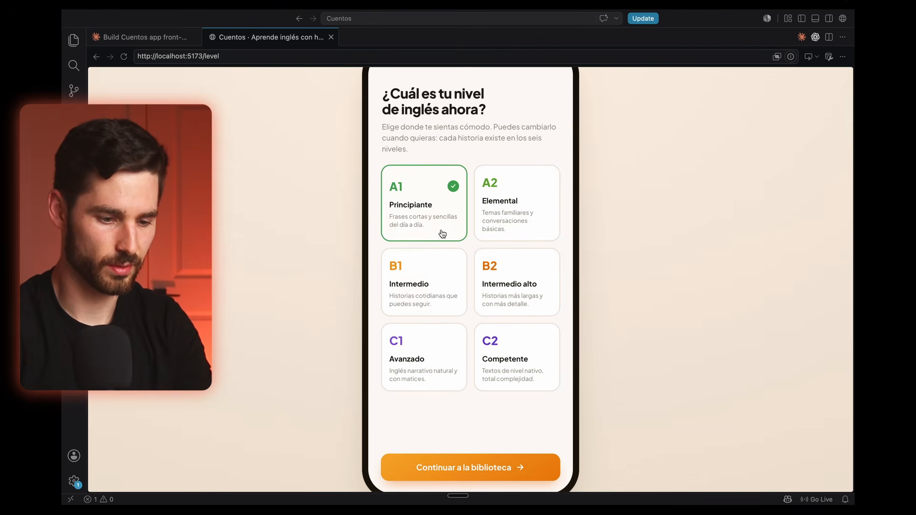
pyautogui.click(445, 465)
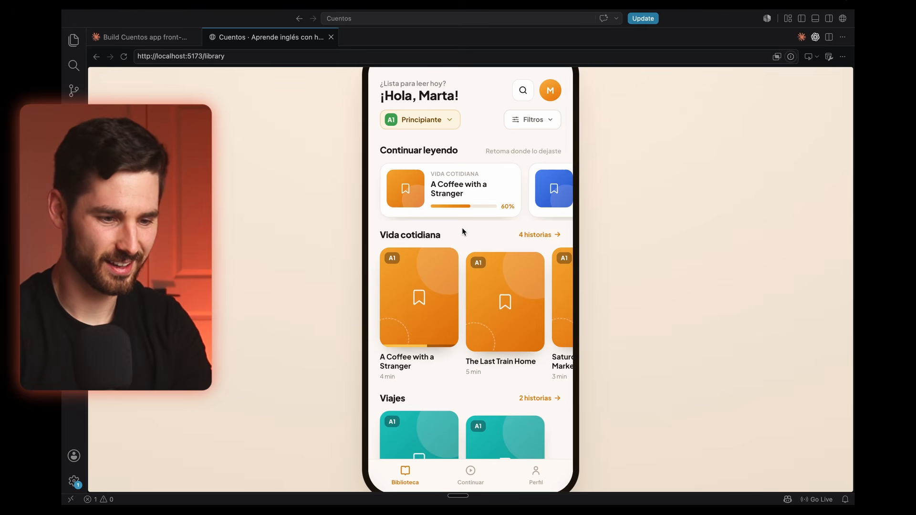
# Step: Look through the library's themed story rows from Continuar leyendo down to Familia
pyautogui.scroll(-5, 462, 232)
pyautogui.scroll(5, 462, 232)
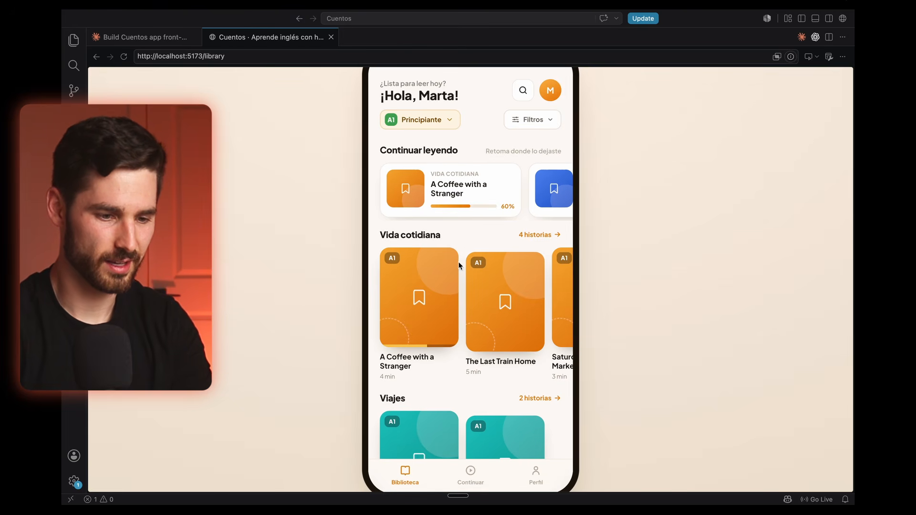
pyautogui.scroll(2, 462, 238)
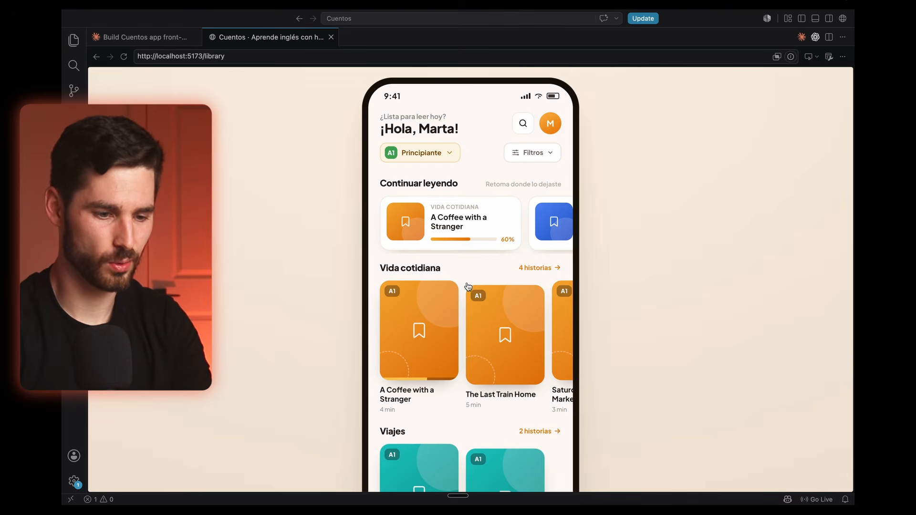
pyautogui.scroll(-5, 463, 351)
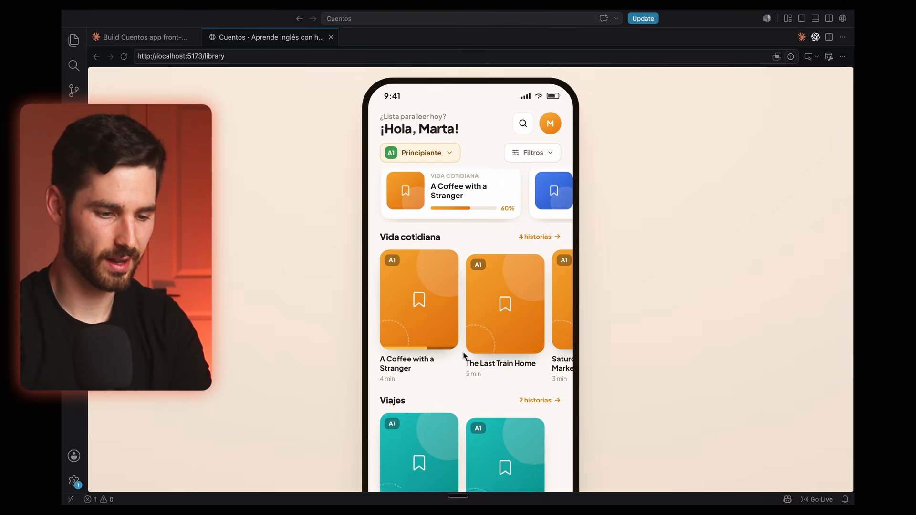
pyautogui.scroll(-8, 463, 351)
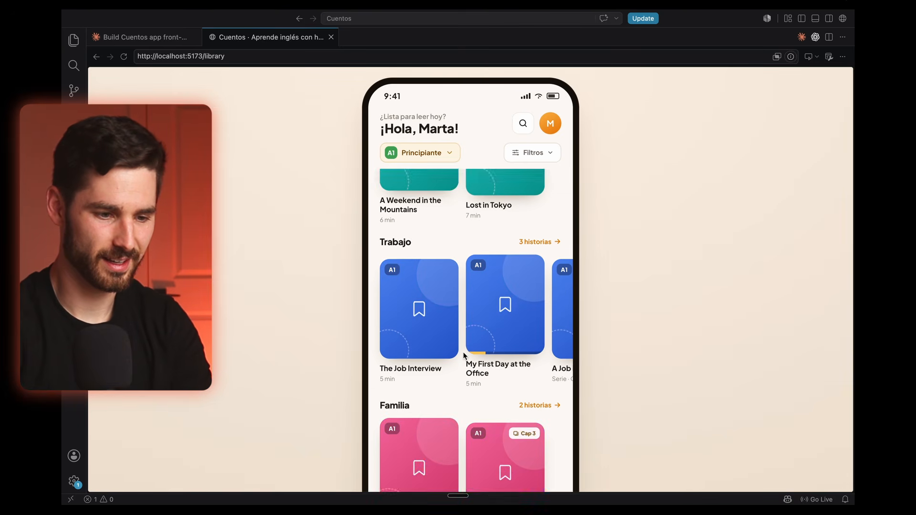
pyautogui.scroll(-2, 639, 304)
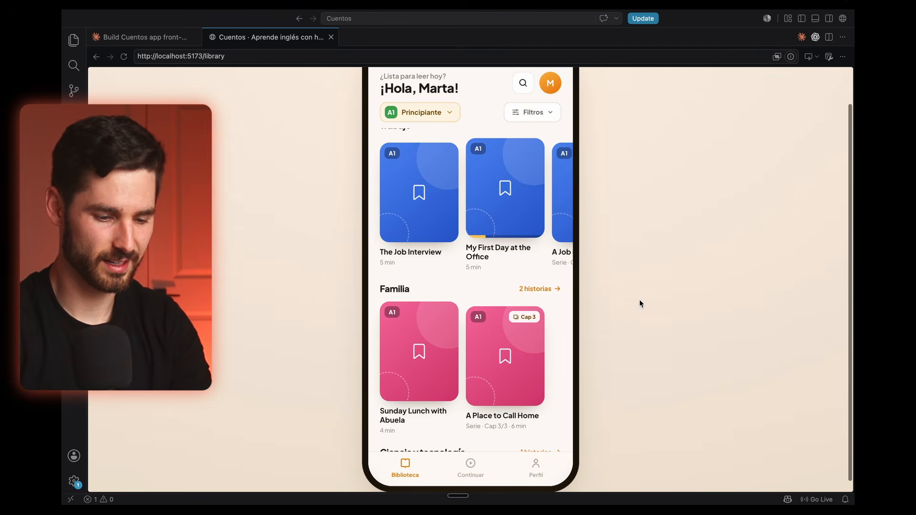
# Step: Review the Continuar screen's in-progress and recently played stories, and check the statistics on the Perfil screen
pyautogui.click(470, 465)
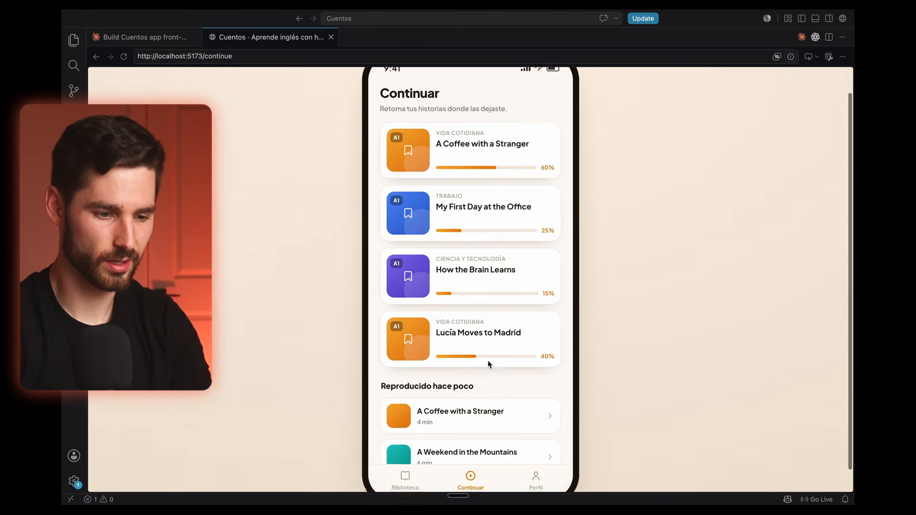
pyautogui.scroll(2, 487, 360)
pyautogui.scroll(-1, 489, 364)
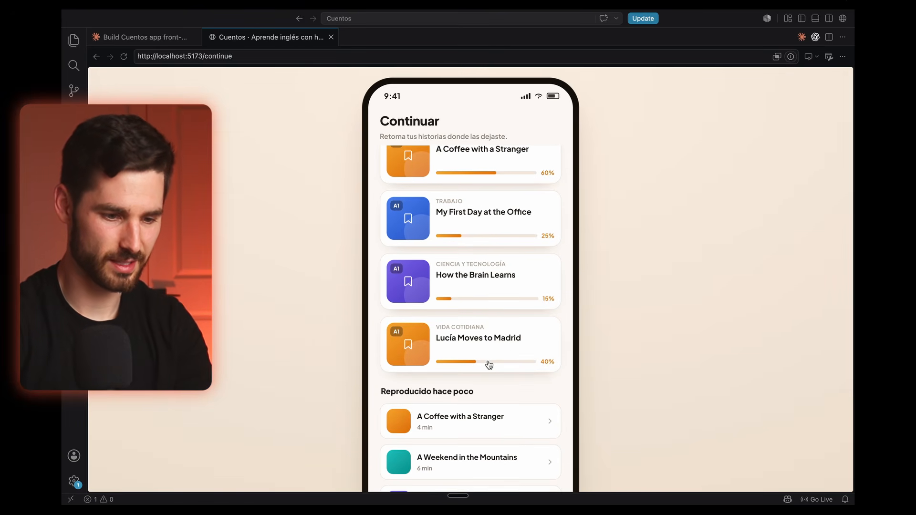
pyautogui.scroll(-3, 488, 364)
pyautogui.scroll(-2, 487, 362)
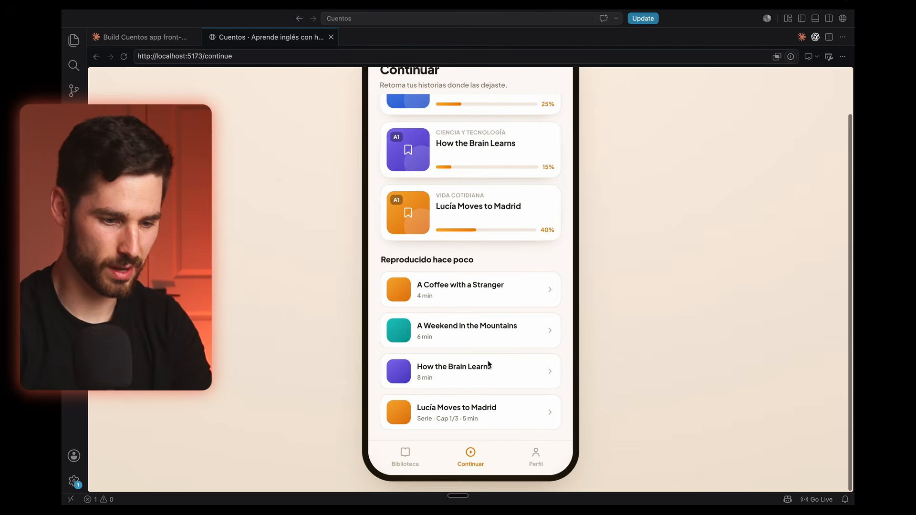
pyautogui.click(534, 457)
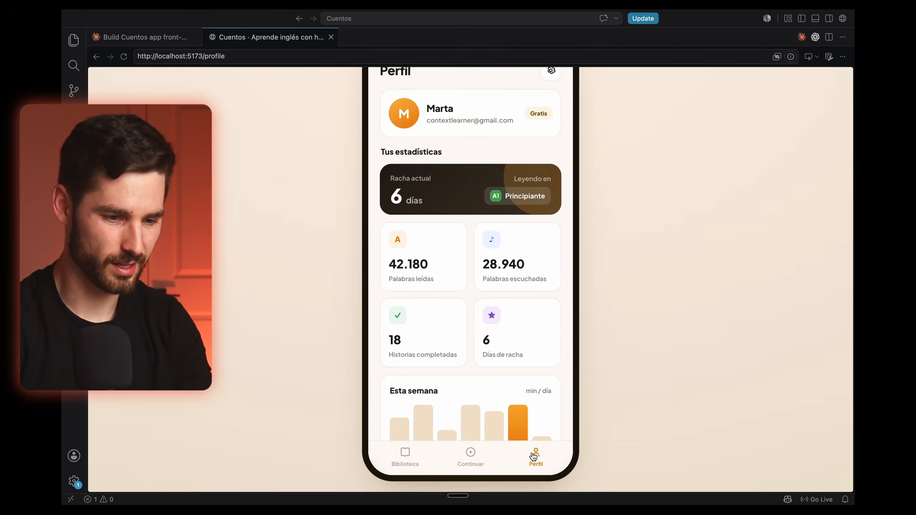
pyautogui.scroll(2, 470, 294)
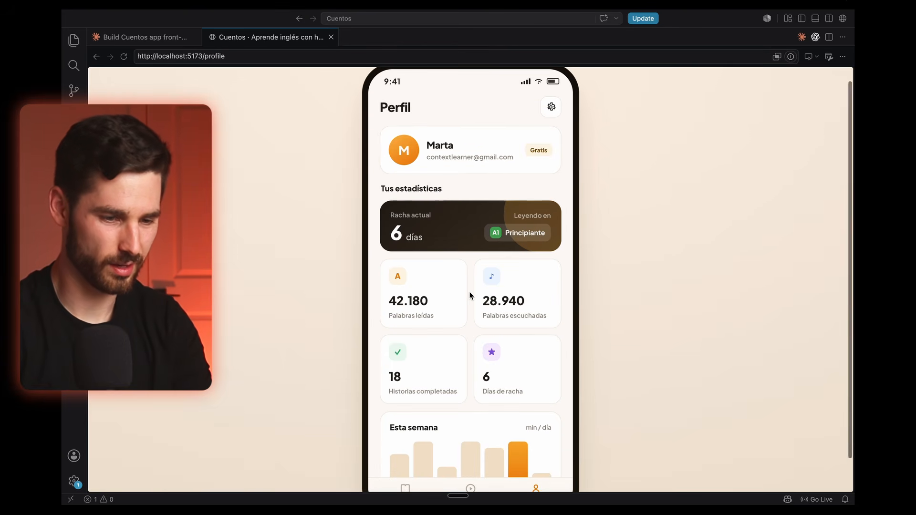
pyautogui.scroll(-2, 470, 296)
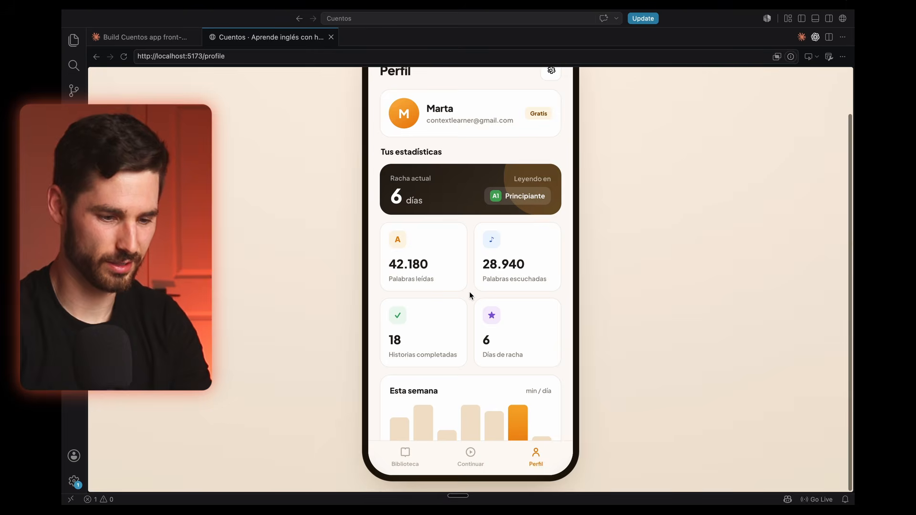
# Step: Return to the Biblioteca and examine how the story cards line up across the Vida cotidiana, Viajes, Trabajo and Familia rows
pyautogui.click(405, 455)
pyautogui.scroll(1, 462, 267)
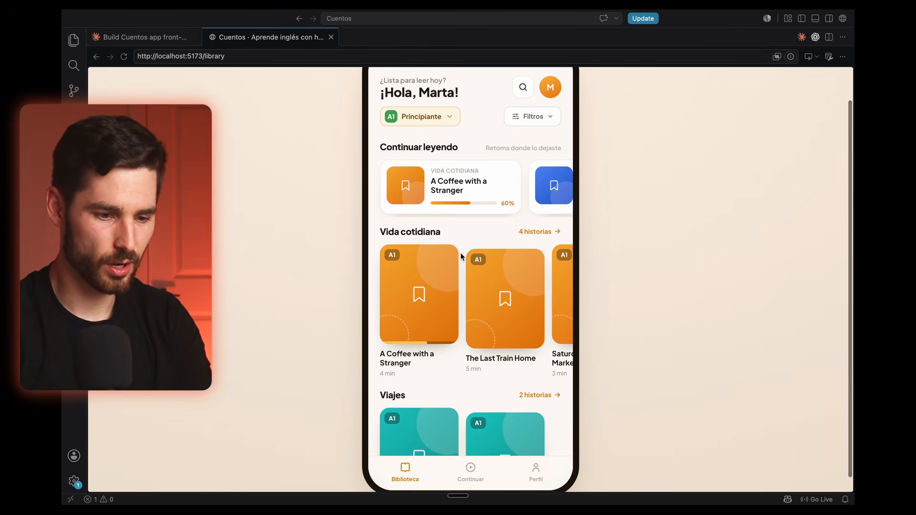
pyautogui.hscroll(2, 493, 291)
pyautogui.hscroll(3, 493, 291)
pyautogui.hscroll(-2, 443, 298)
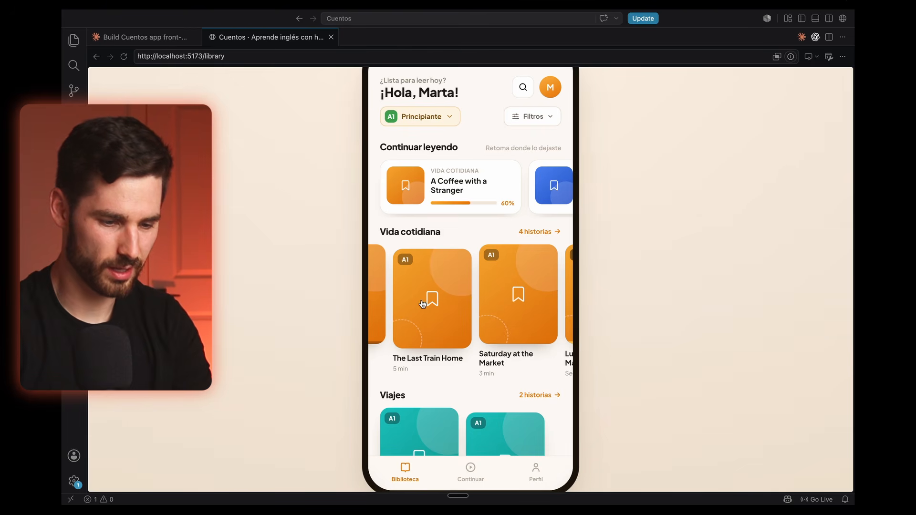
pyautogui.hscroll(-3, 422, 304)
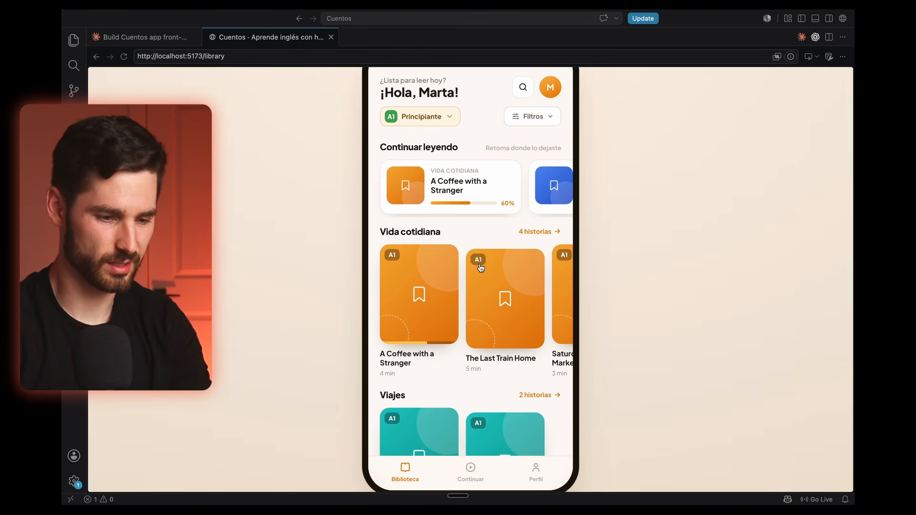
pyautogui.hscroll(2, 400, 358)
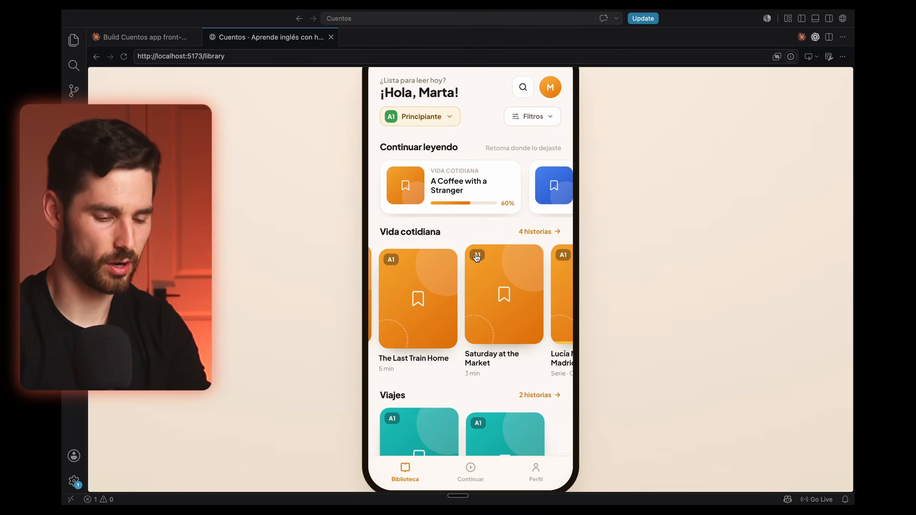
pyautogui.scroll(-8, 476, 286)
pyautogui.scroll(-6, 475, 291)
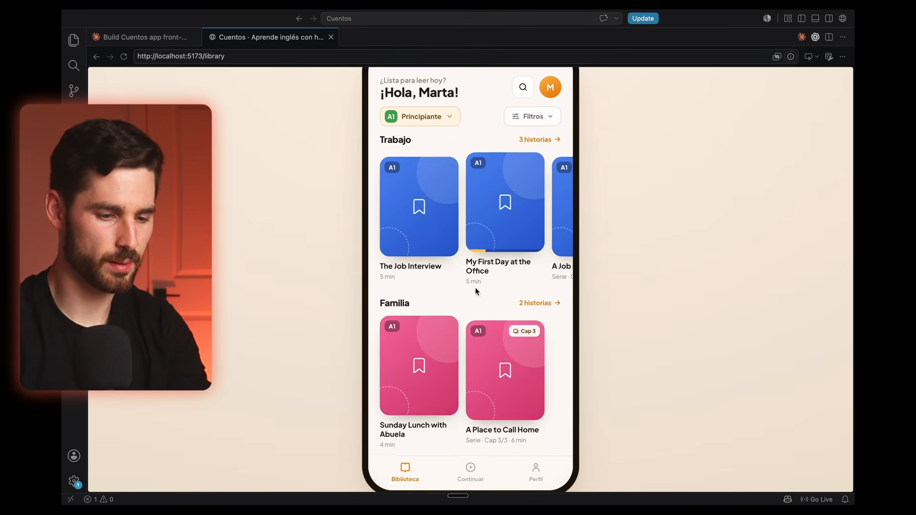
pyautogui.scroll(12, 476, 292)
pyautogui.scroll(-1, 477, 292)
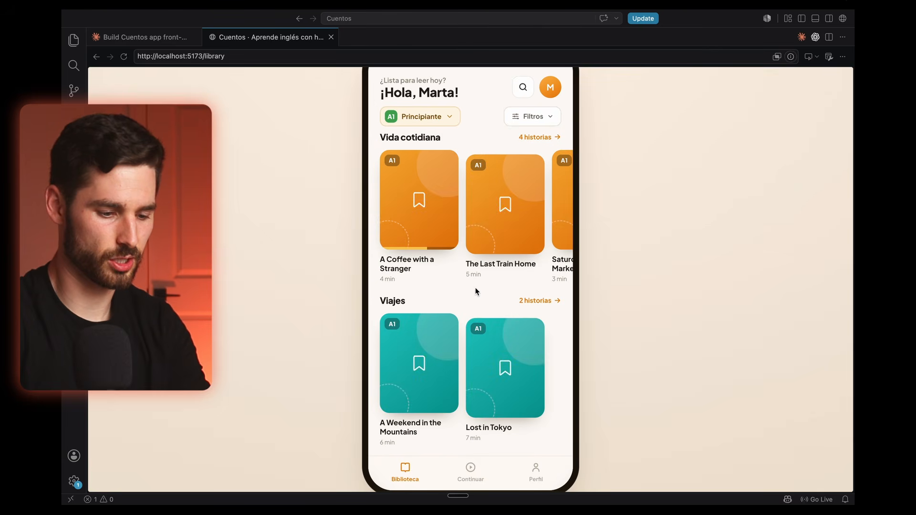
# Step: Screenshot the Vida cotidiana and Viajes rows and send it to Claude Code, dictating that titles wrapping to two lines must not shift the cards
pyautogui.press('super+shift+4')
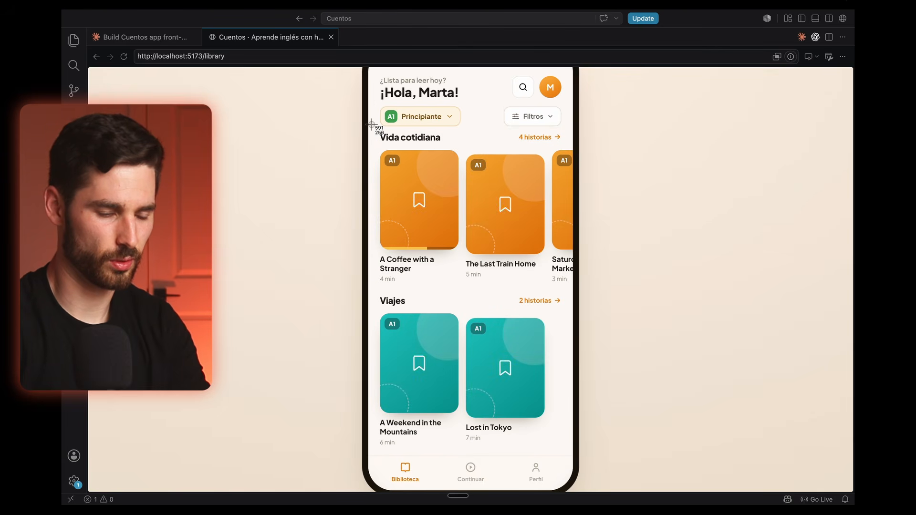
pyautogui.moveTo(372, 124); pyautogui.dragTo(569, 460)
pyautogui.click(162, 37)
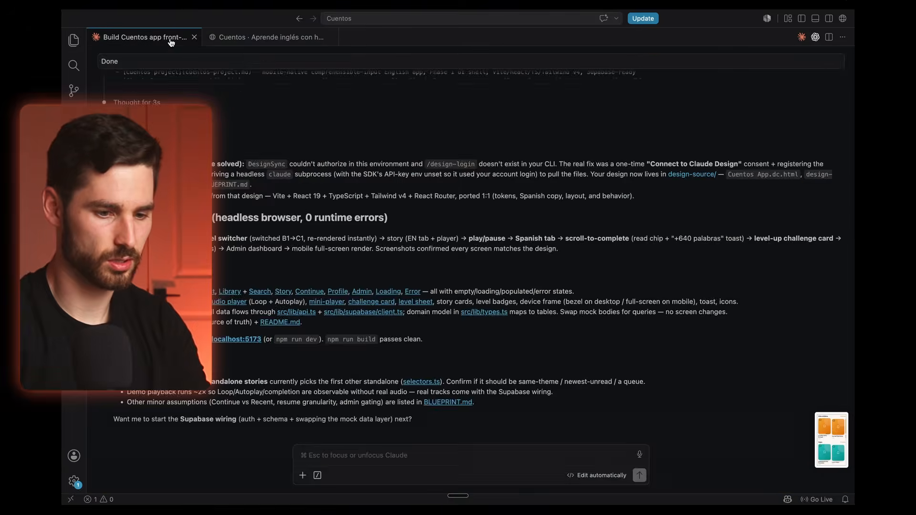
pyautogui.moveTo(825, 437); pyautogui.dragTo(491, 457)
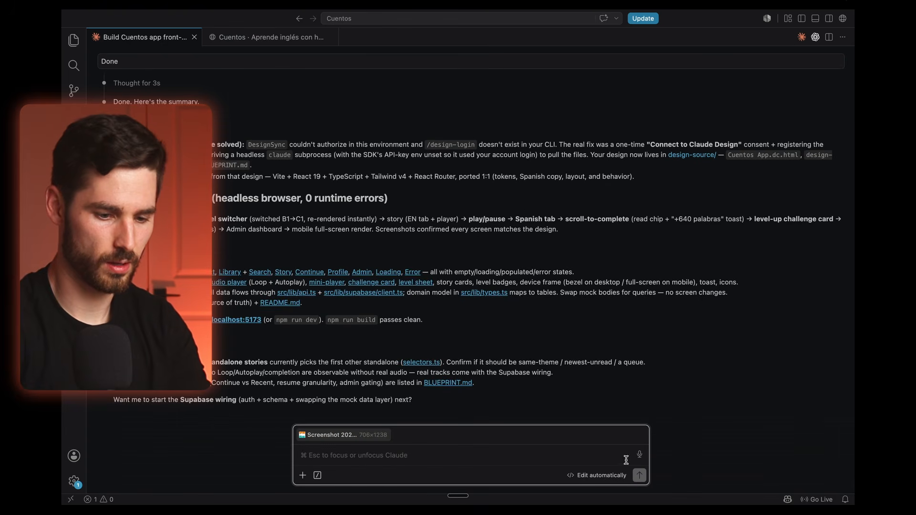
pyautogui.click(641, 457)
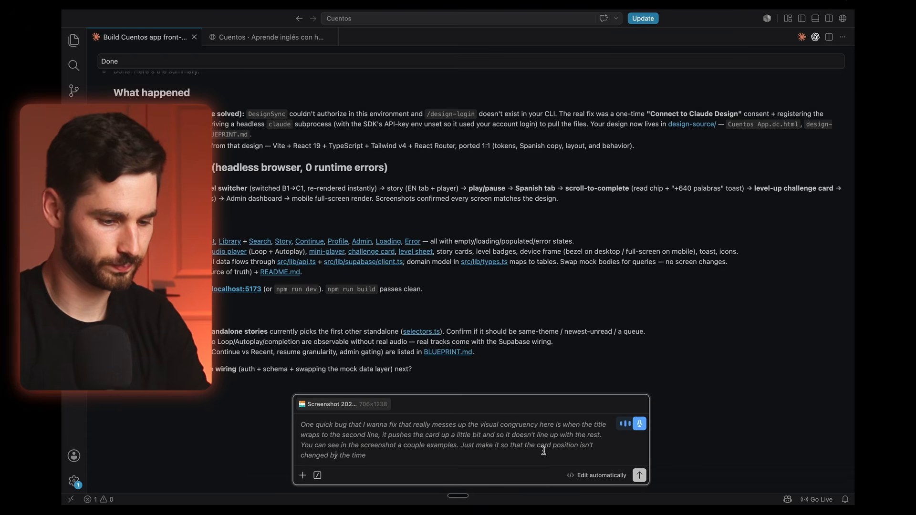
pyautogui.press('Return')
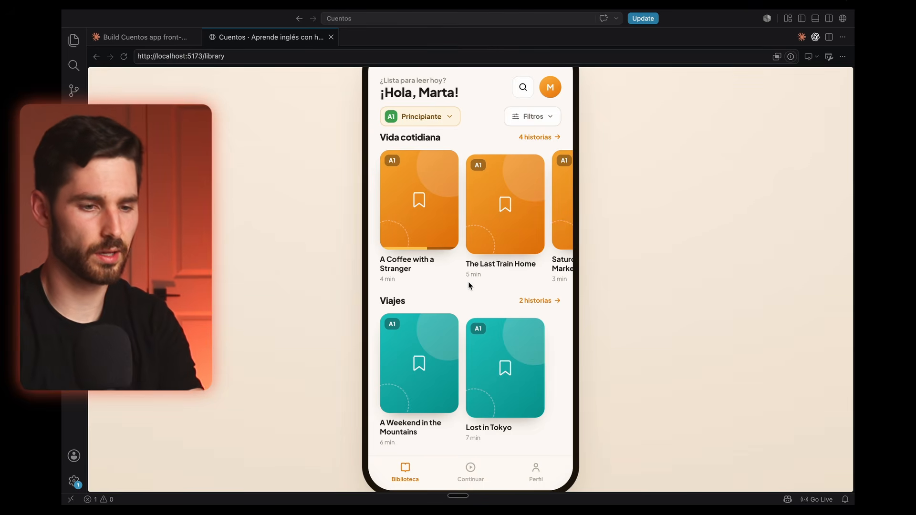
# Step: Check the profile's weekly chart and completed stories, view the A Coffee with a Stranger story page, and leave it
pyautogui.click(546, 86)
pyautogui.scroll(-1, 492, 176)
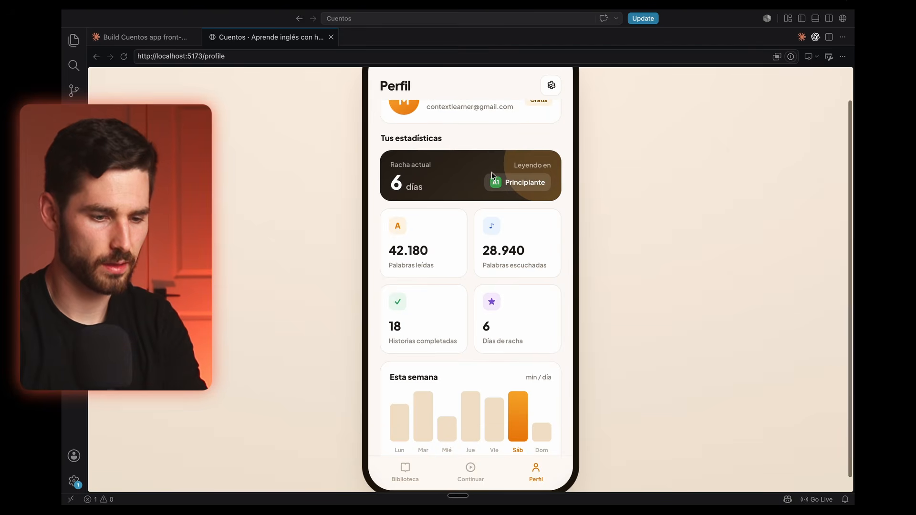
pyautogui.scroll(-5, 478, 227)
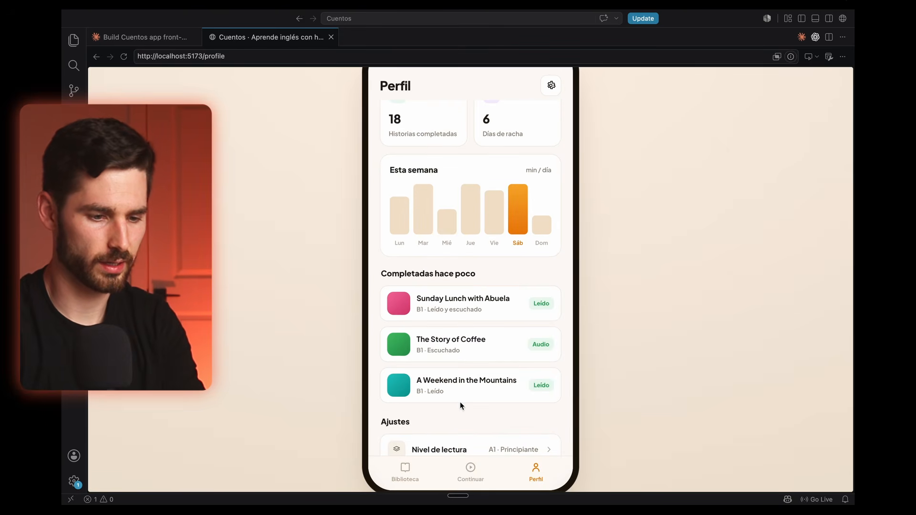
pyautogui.click(470, 469)
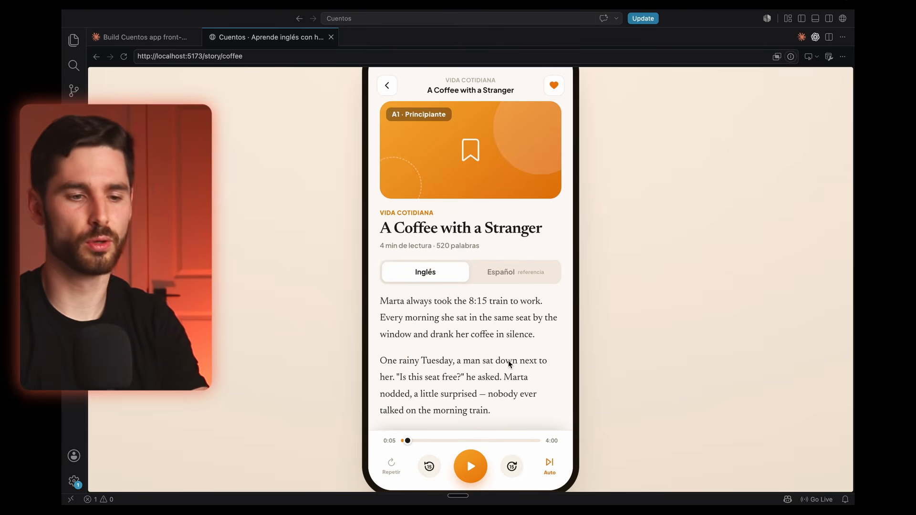
pyautogui.scroll(2, 508, 359)
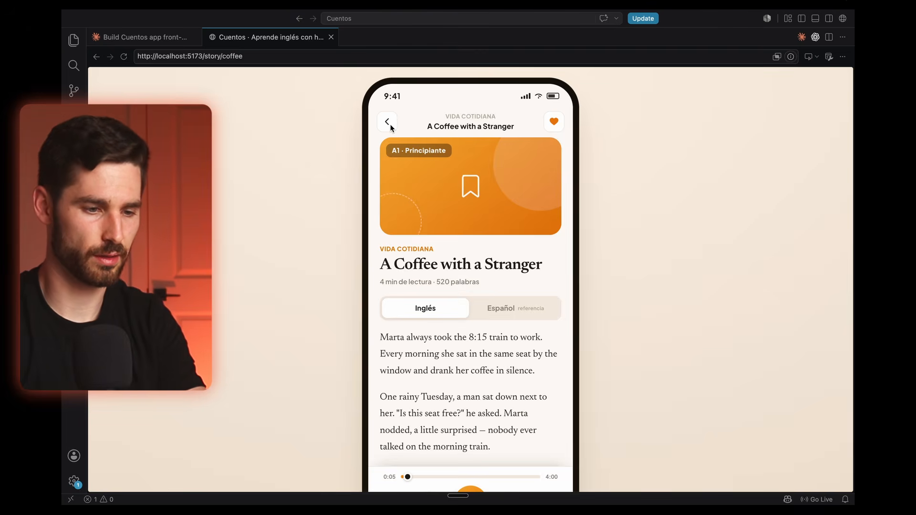
pyautogui.click(390, 126)
# Step: Look through the A2 story grid in the other Cuentos version running at localhost:3000
pyautogui.scroll(-5, 490, 244)
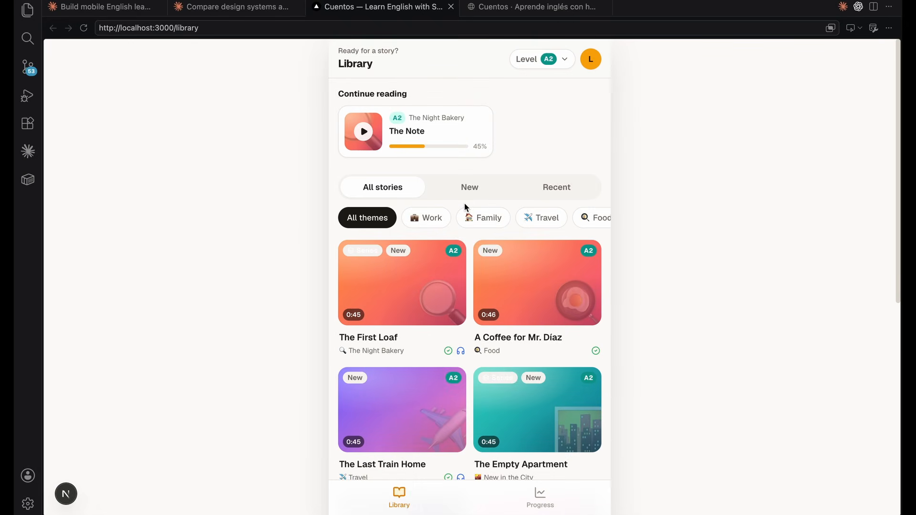
pyautogui.scroll(-8, 464, 203)
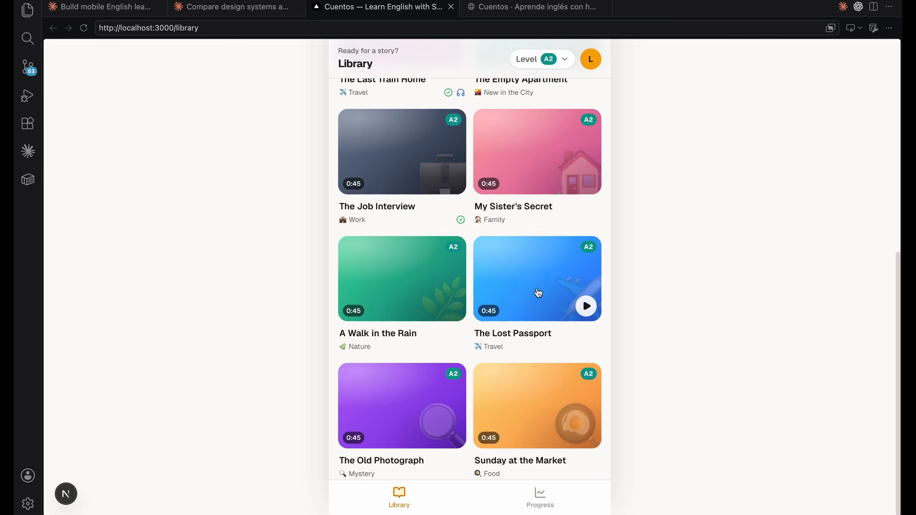
# Step: Examine the localhost:3000 Library's Continue reading section, the full row of theme filters and the story cards down to Sunday at the Market
pyautogui.scroll(6, 340, 223)
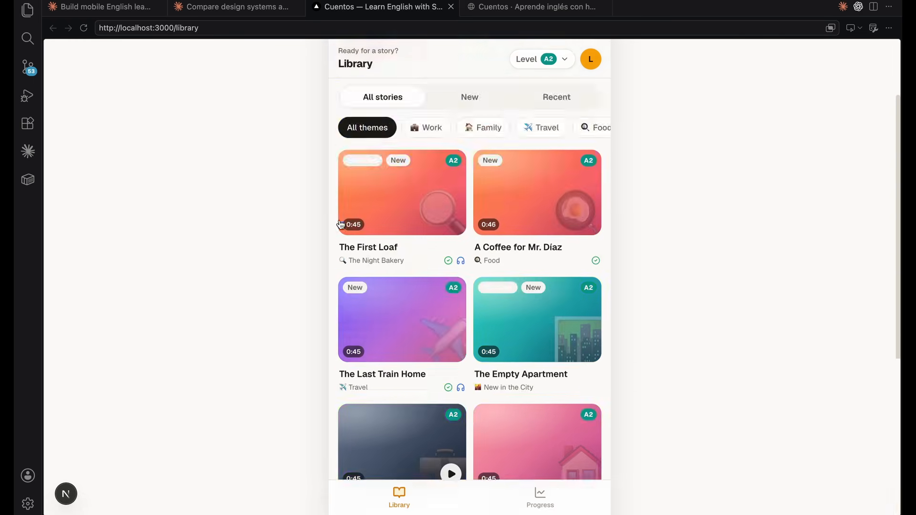
pyautogui.scroll(3, 340, 222)
pyautogui.hscroll(5, 494, 216)
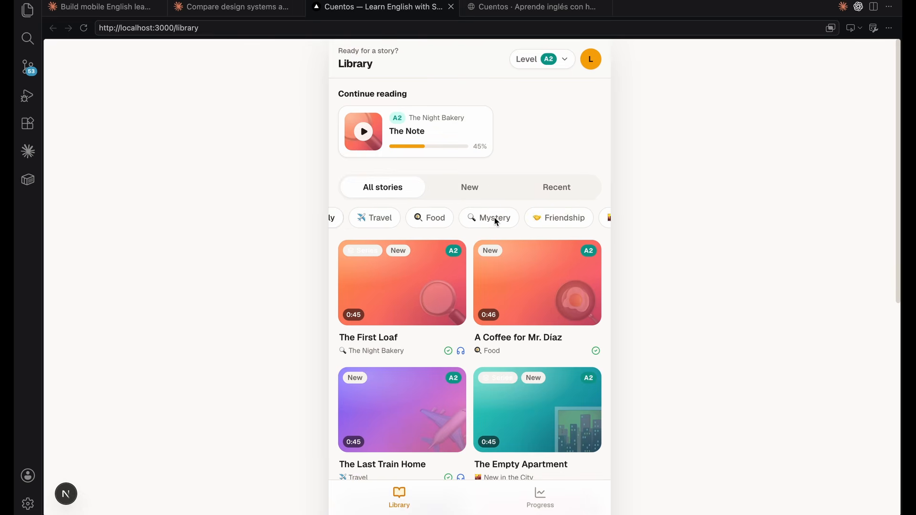
pyautogui.hscroll(2, 494, 217)
pyautogui.hscroll(-8, 494, 217)
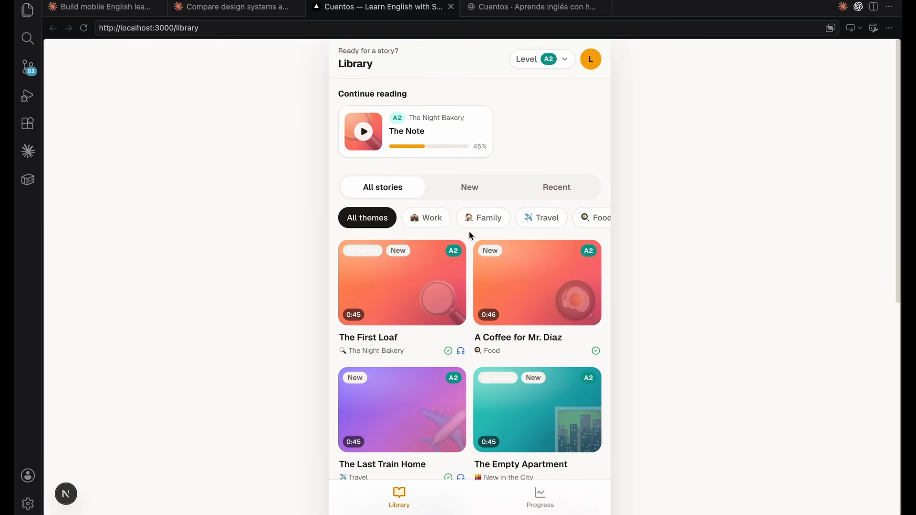
pyautogui.scroll(-2, 470, 233)
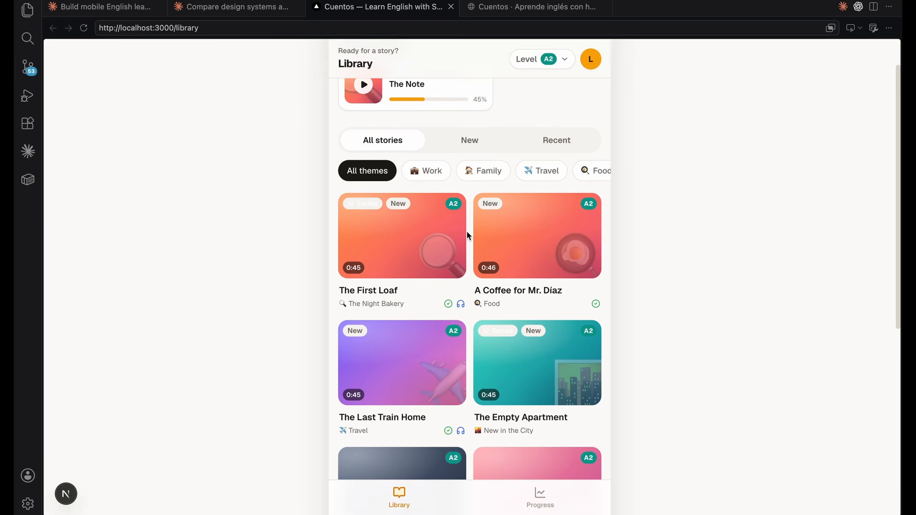
pyautogui.scroll(-7, 467, 231)
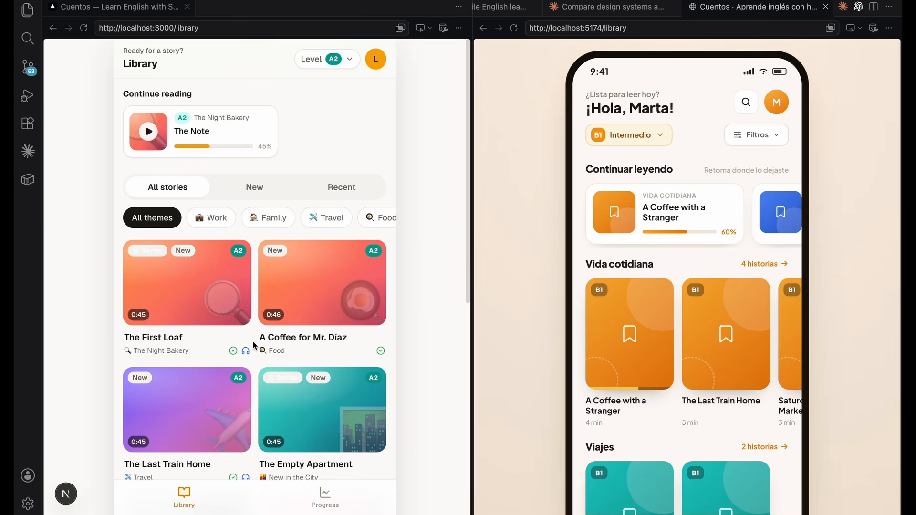
pyautogui.scroll(-8, 255, 344)
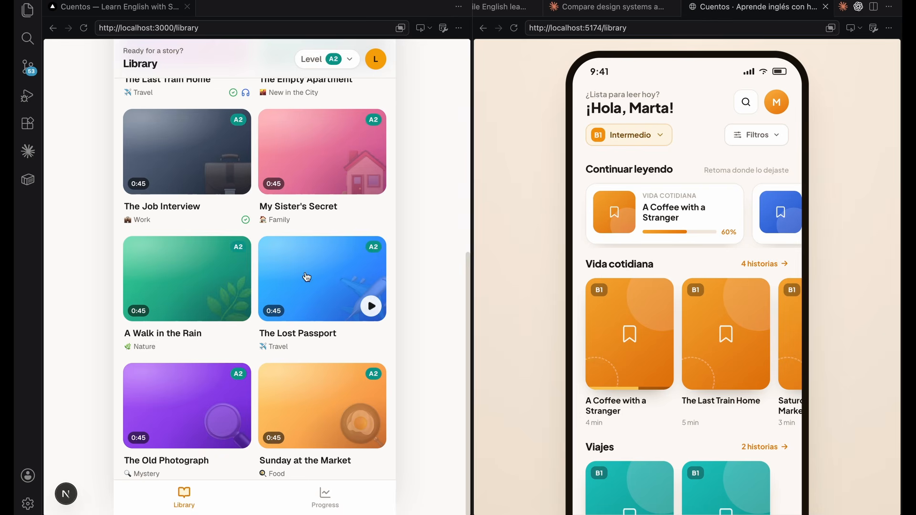
# Step: Compare the two Cuentos libraries side by side, from the localhost:3000 story grid to the localhost:5174 category rows down to Misterio
pyautogui.scroll(5, 251, 227)
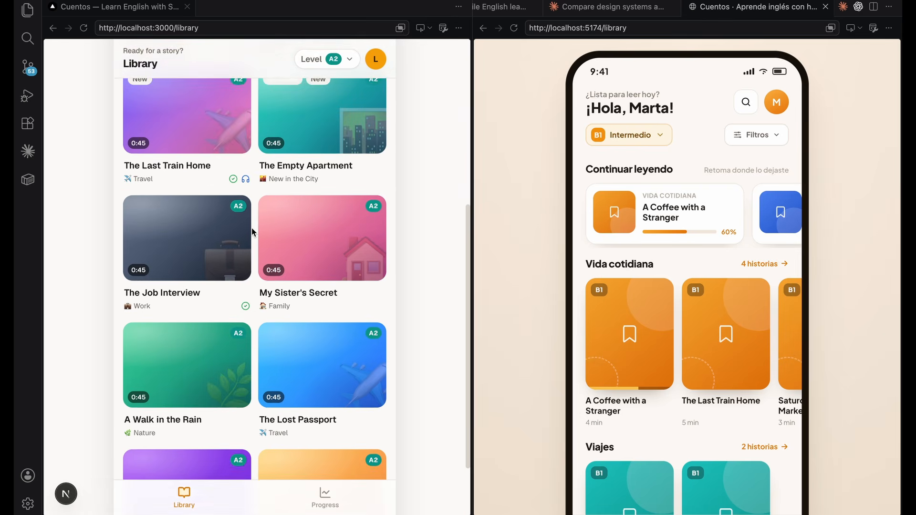
pyautogui.scroll(-5, 251, 227)
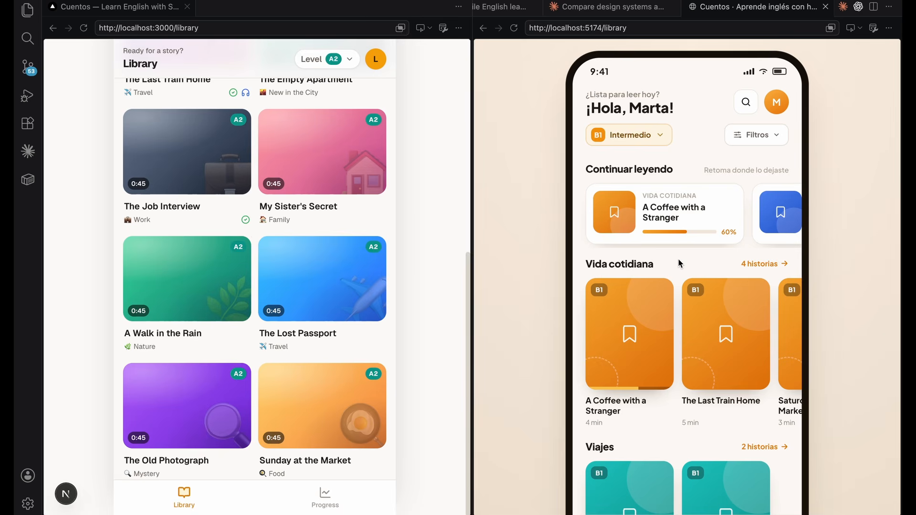
pyautogui.scroll(-5, 677, 262)
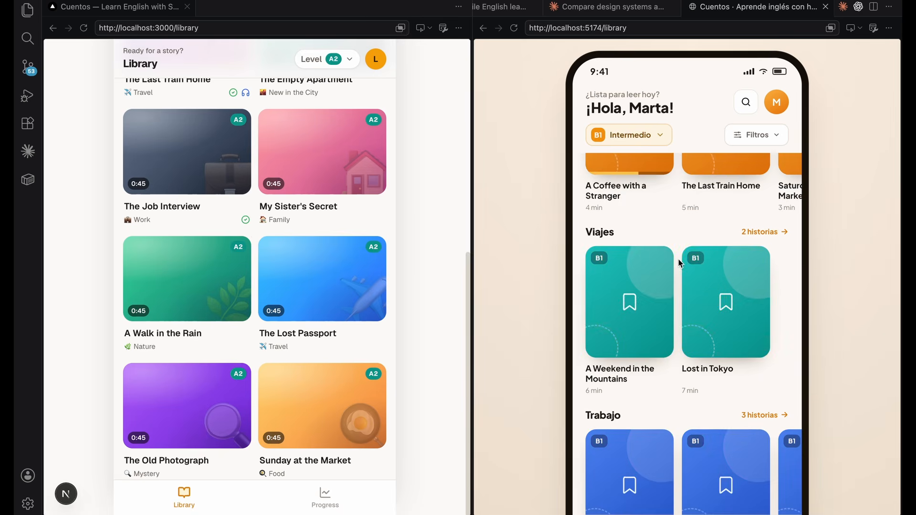
pyautogui.scroll(-5, 676, 262)
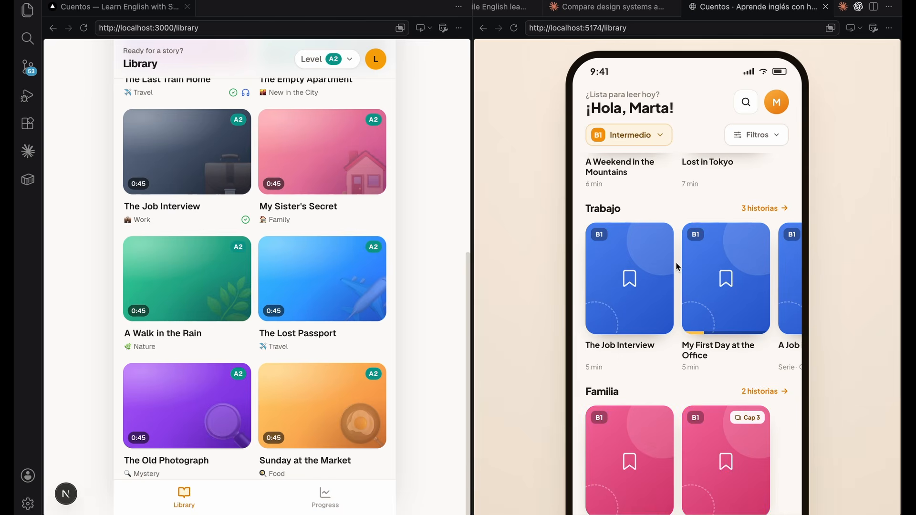
pyautogui.scroll(-10, 676, 265)
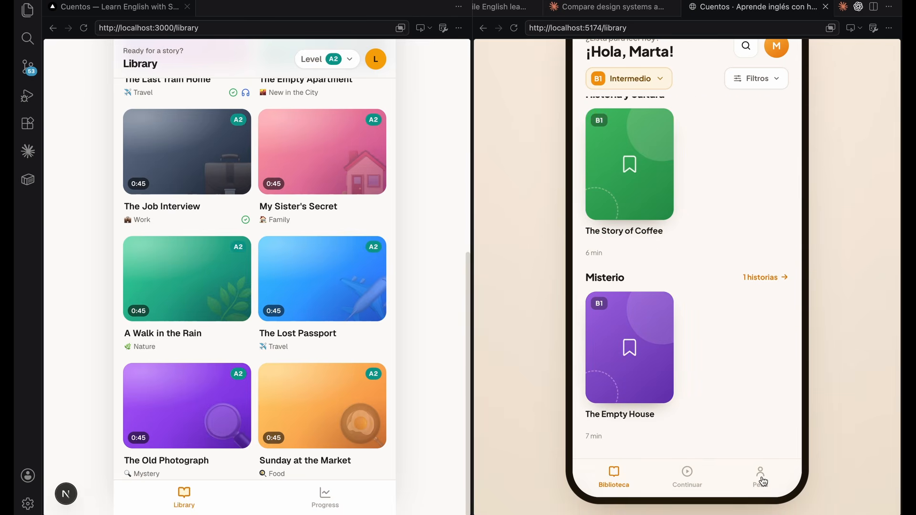
# Step: Open the Perfil page in the localhost:5174 version and the Progress page in the localhost:3000 version, and compare their statistics and weekly charts
pyautogui.click(761, 477)
pyautogui.click(325, 496)
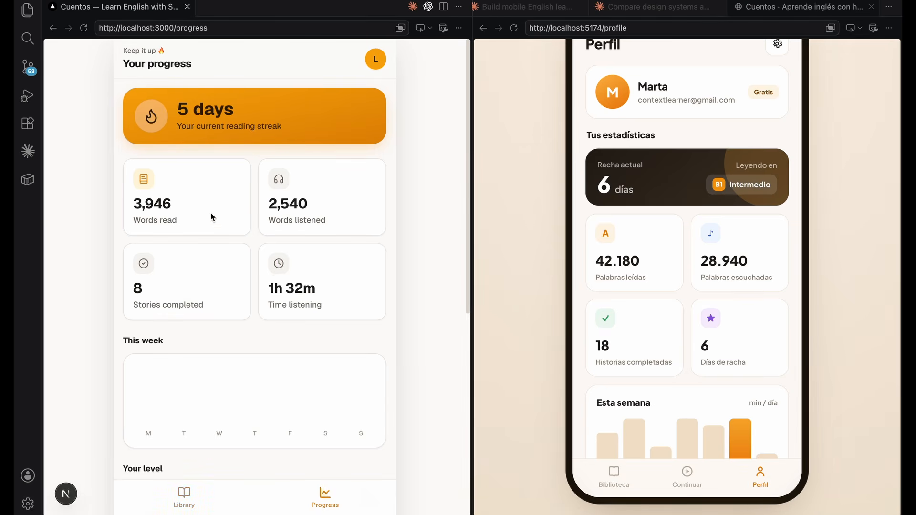
pyautogui.scroll(-5, 686, 298)
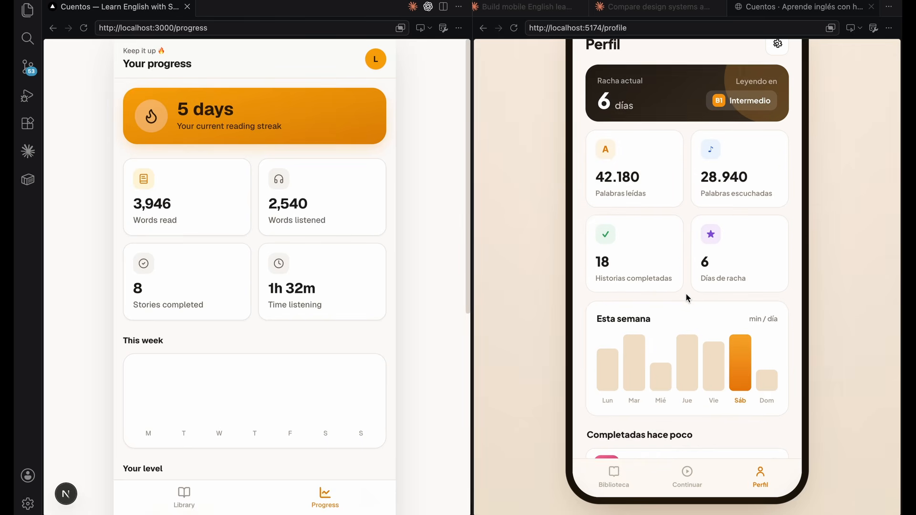